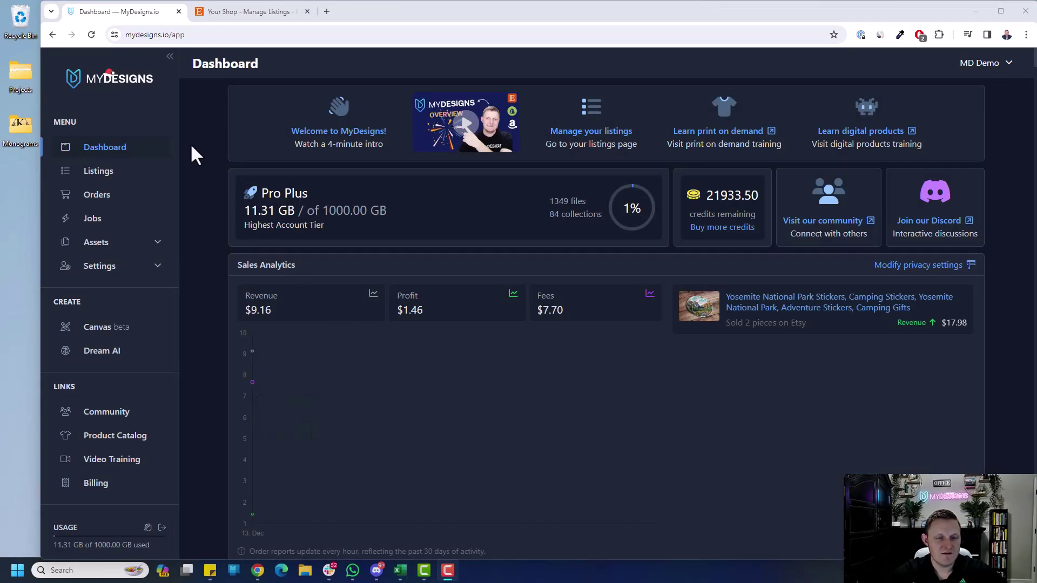
Open the listings page for the Monogram Mugs collection from the sidebar
{"action": "left_click", "coordinate": [133, 169]}
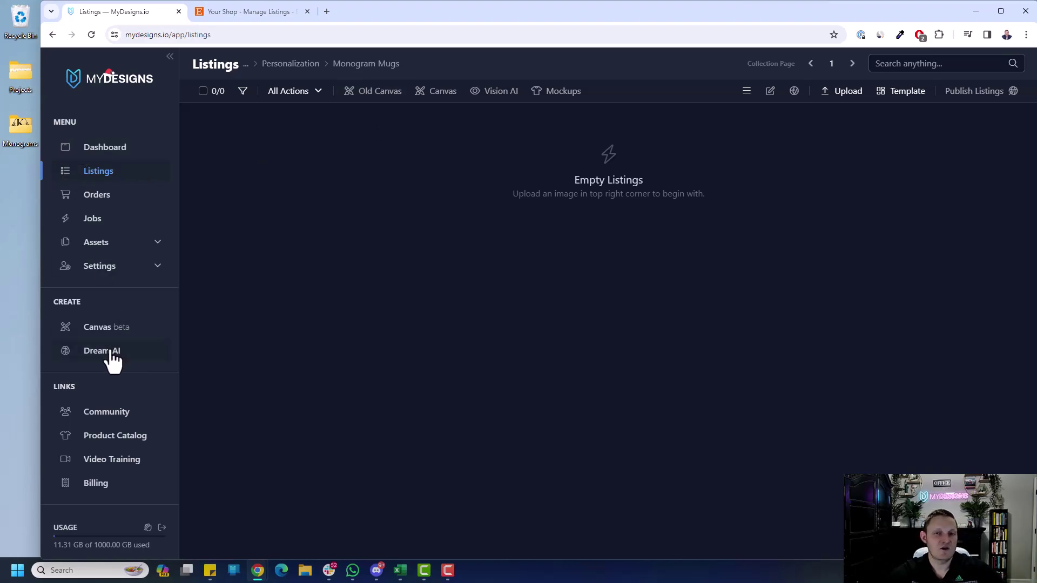
Upload the ten A–J monogram PNGs from the Monograms folder through Upload Files and confirm
{"action": "double_click", "coordinate": [24, 125]}
{"action": "left_click", "coordinate": [410, 254]}
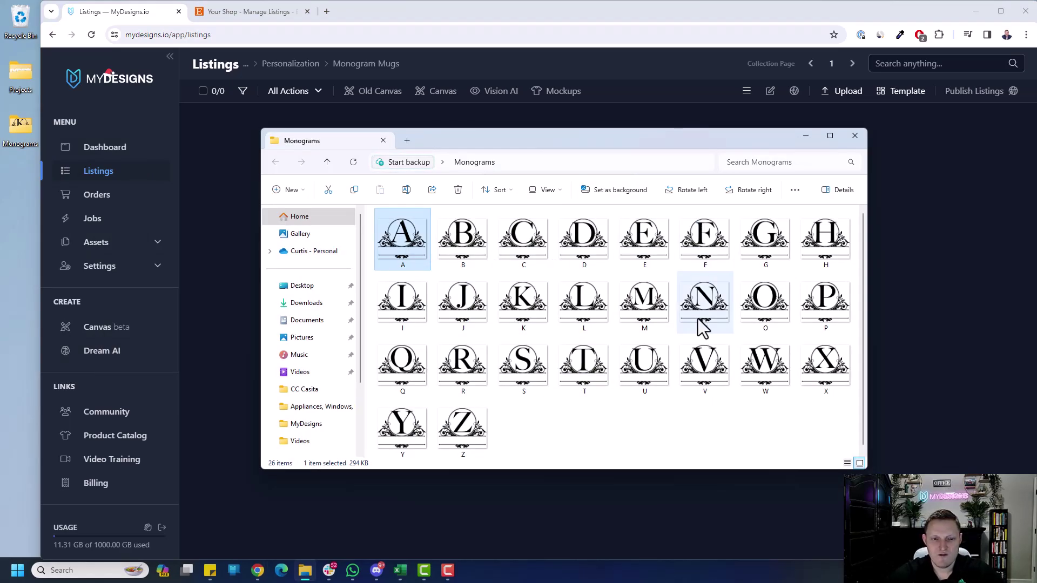
{"action": "left_click_drag", "start_coordinate": [589, 145], "coordinate": [1036, 162]}
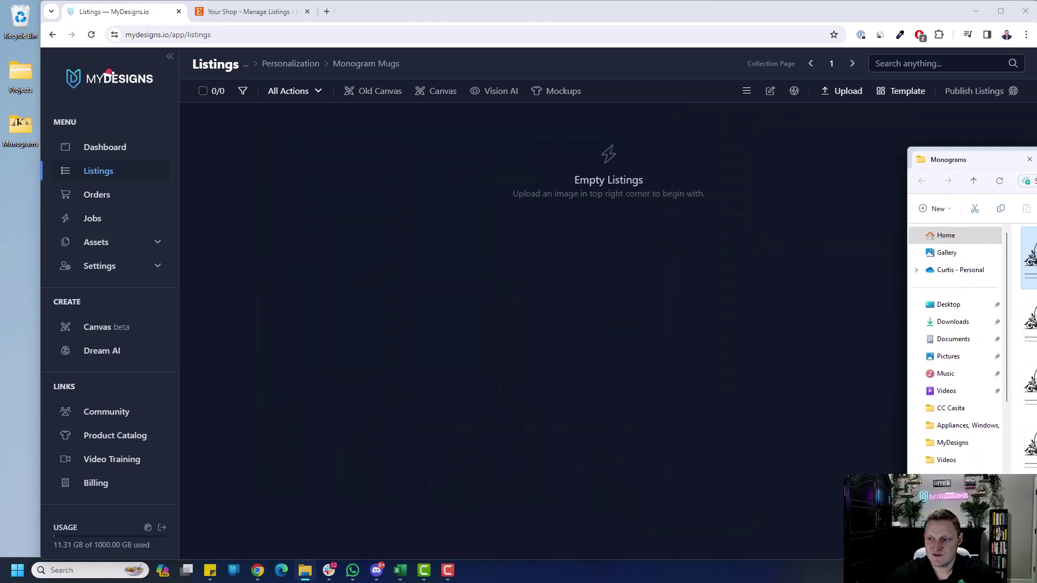
{"action": "left_click", "coordinate": [891, 129]}
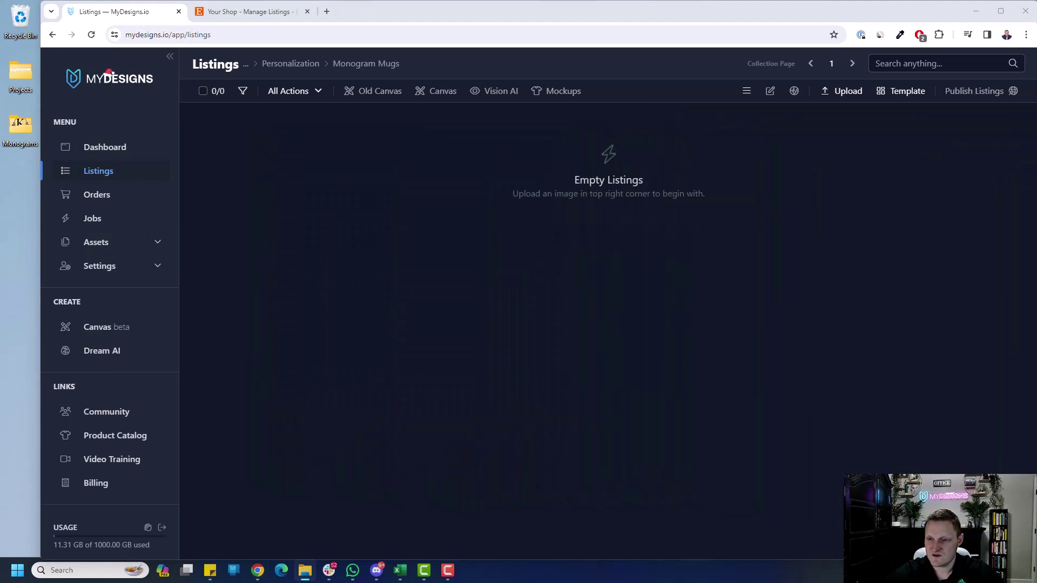
{"action": "left_click", "coordinate": [821, 94]}
{"action": "left_click", "coordinate": [847, 112]}
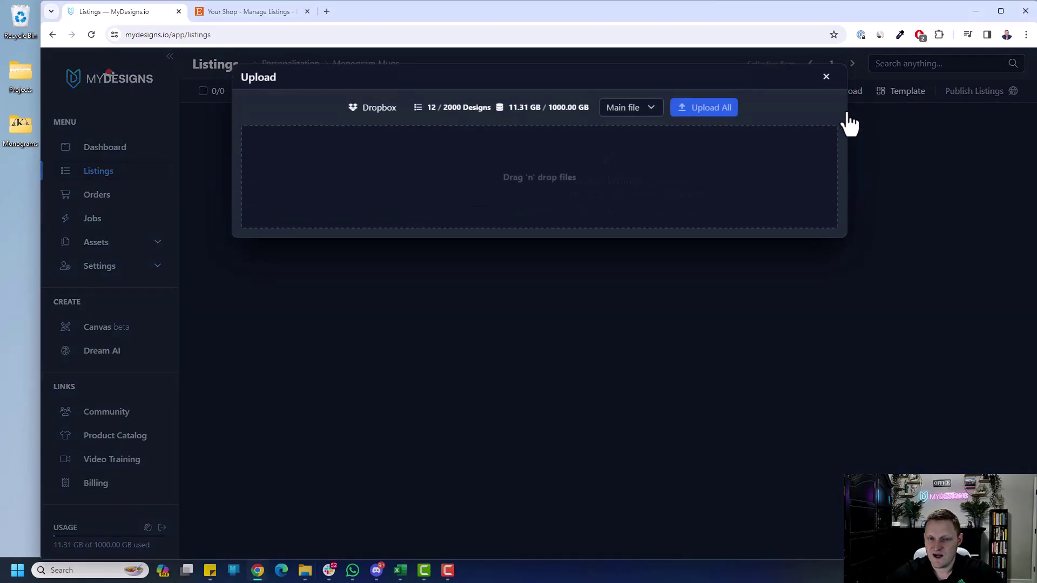
{"action": "key", "text": "alt+Tab"}
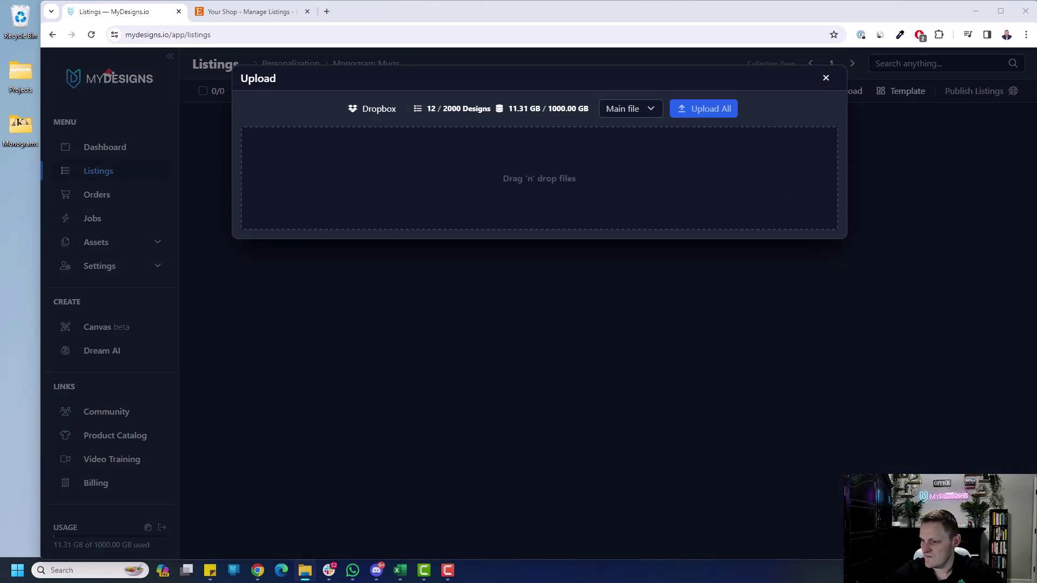
{"action": "left_click_drag", "start_coordinate": [586, 215], "coordinate": [555, 225]}
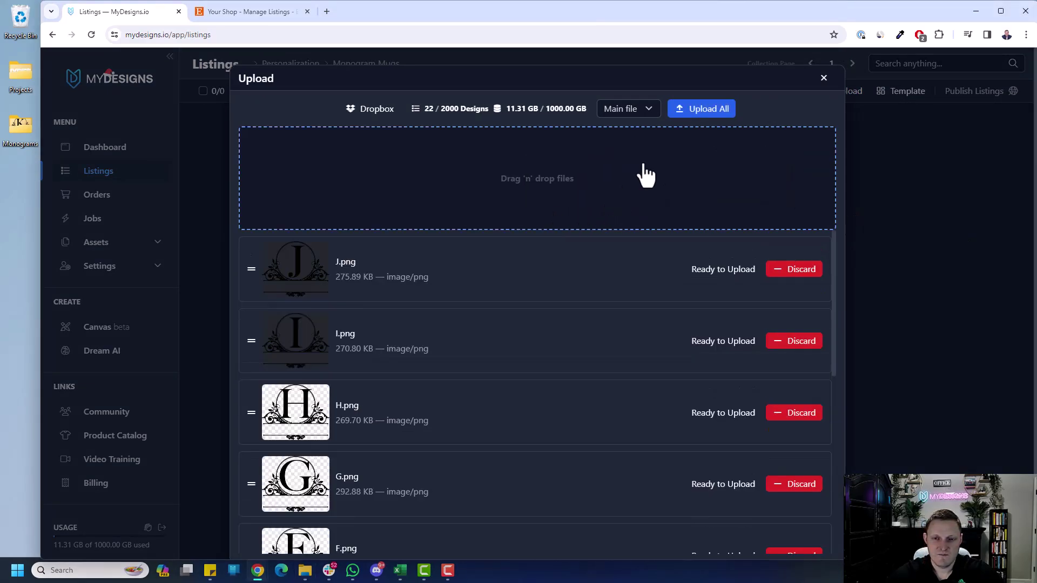
{"action": "left_click", "coordinate": [702, 111]}
{"action": "left_click", "coordinate": [635, 131]}
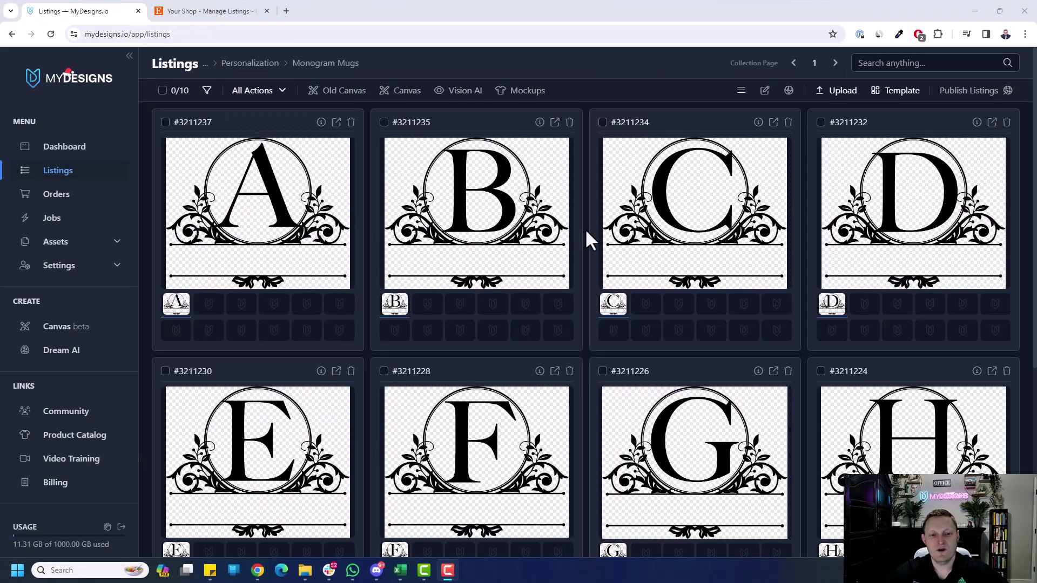
Use the selector's Select All option to select all ten Monogram Mugs listings
{"action": "scroll", "coordinate": [254, 209], "scroll_direction": "down", "scroll_amount": 5}
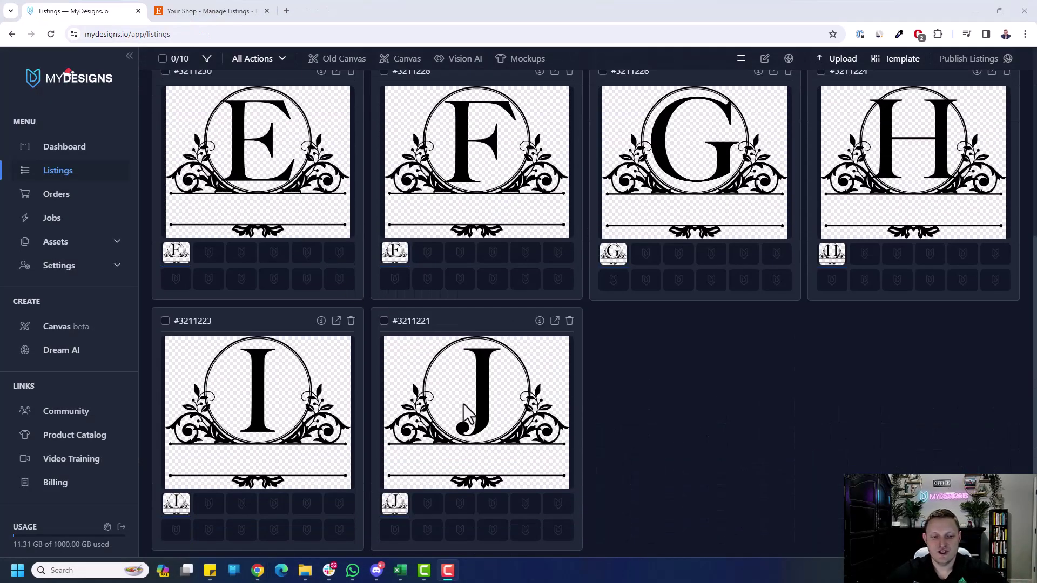
{"action": "scroll", "coordinate": [465, 402], "scroll_direction": "up", "scroll_amount": 5}
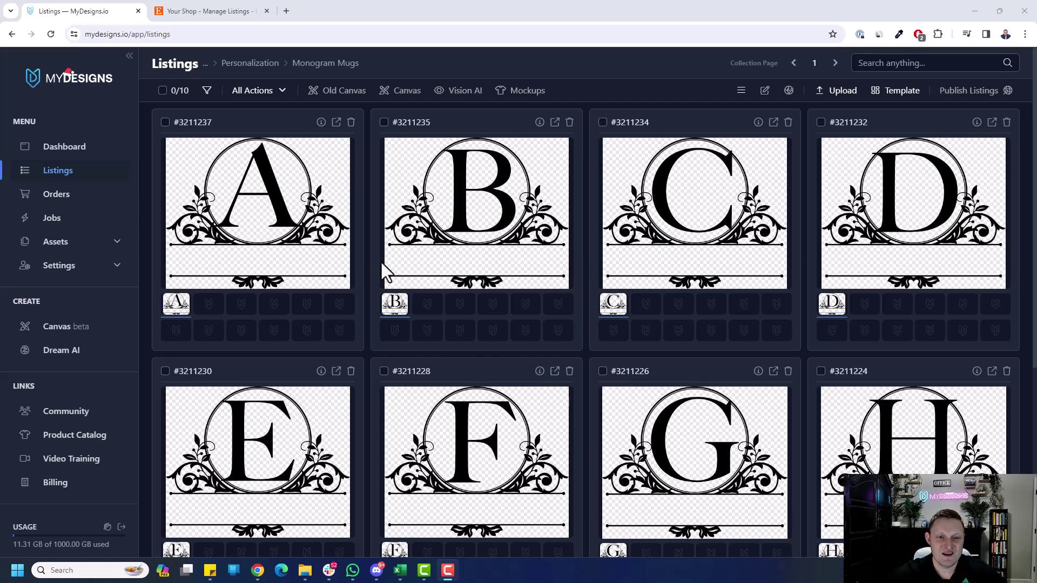
{"action": "left_click", "coordinate": [187, 98]}
{"action": "left_click", "coordinate": [186, 146]}
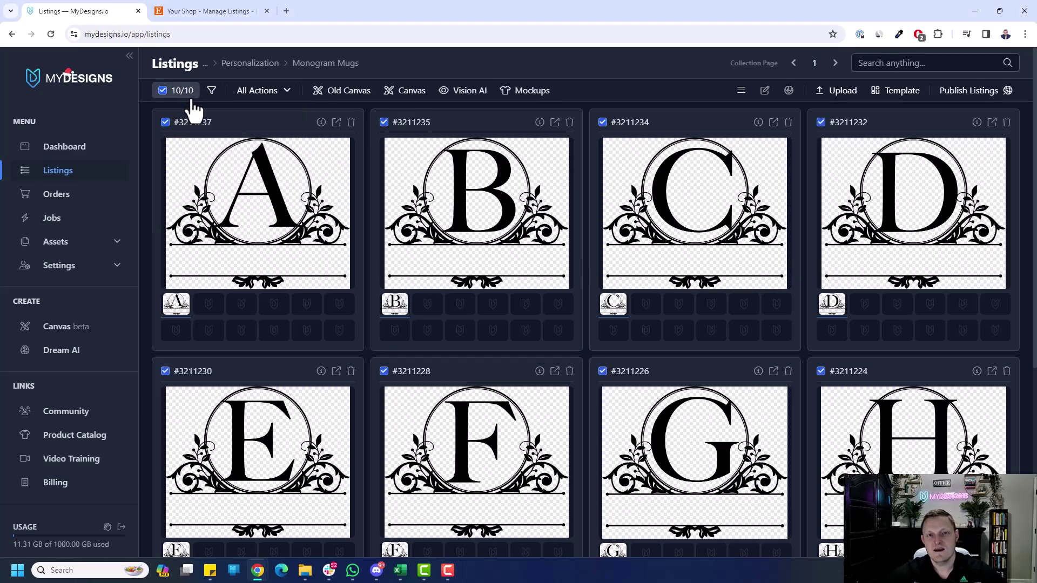
Open the canvas editor and apply the White Mug 11oz template, found by searching '11oz'
{"action": "left_click", "coordinate": [411, 92]}
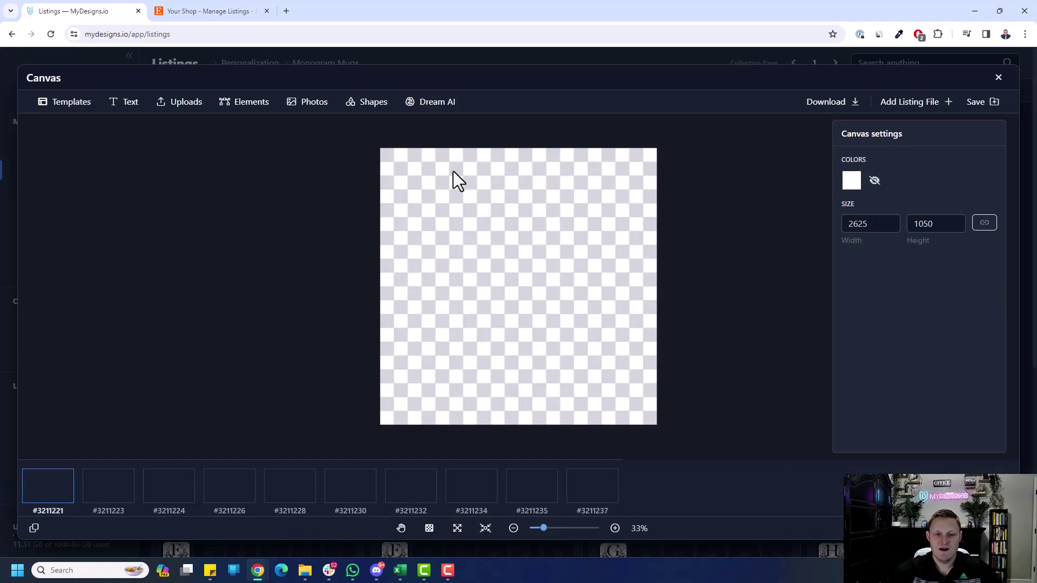
{"action": "left_click", "coordinate": [79, 116]}
{"action": "left_click", "coordinate": [98, 166]}
{"action": "type", "text": "11oz"}
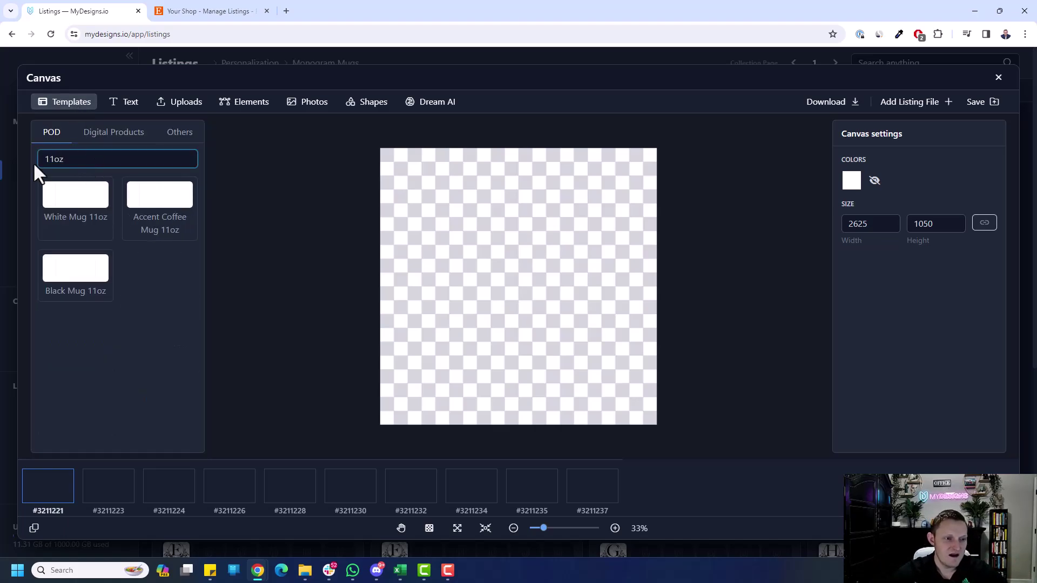
{"action": "left_click", "coordinate": [59, 207]}
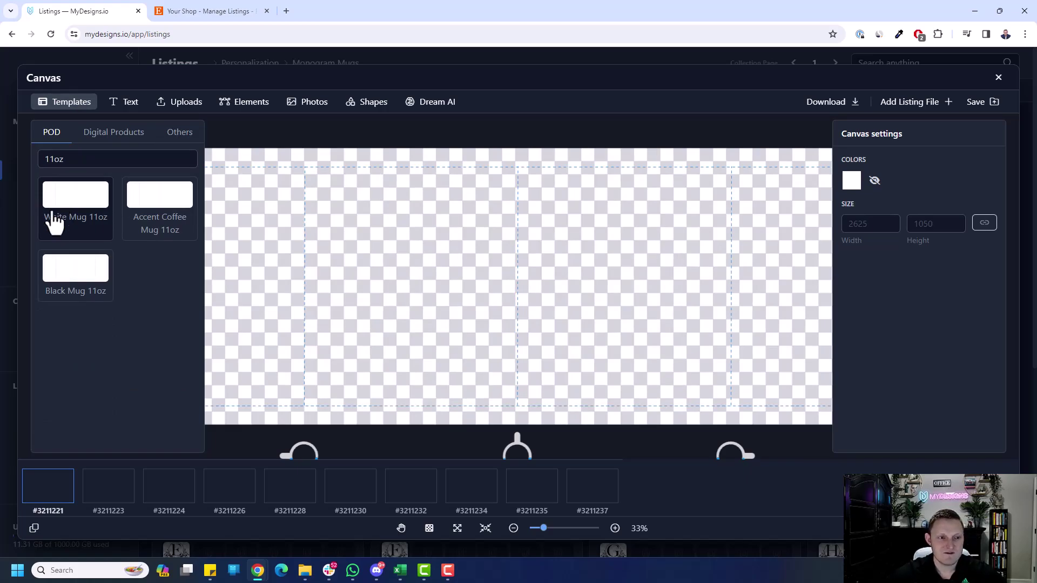
{"action": "left_click", "coordinate": [65, 103]}
{"action": "key", "text": "space"}
{"action": "left_click_drag", "start_coordinate": [587, 382], "coordinate": [531, 347]}
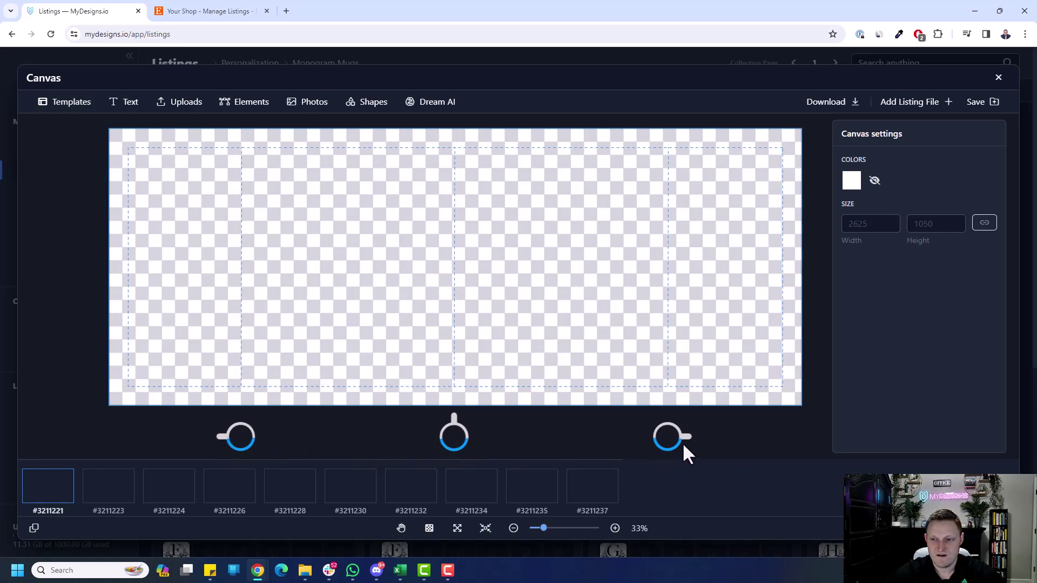
Add each listing's Main file to all canvases and fit the monogram to the canvas
{"action": "left_click", "coordinate": [921, 103]}
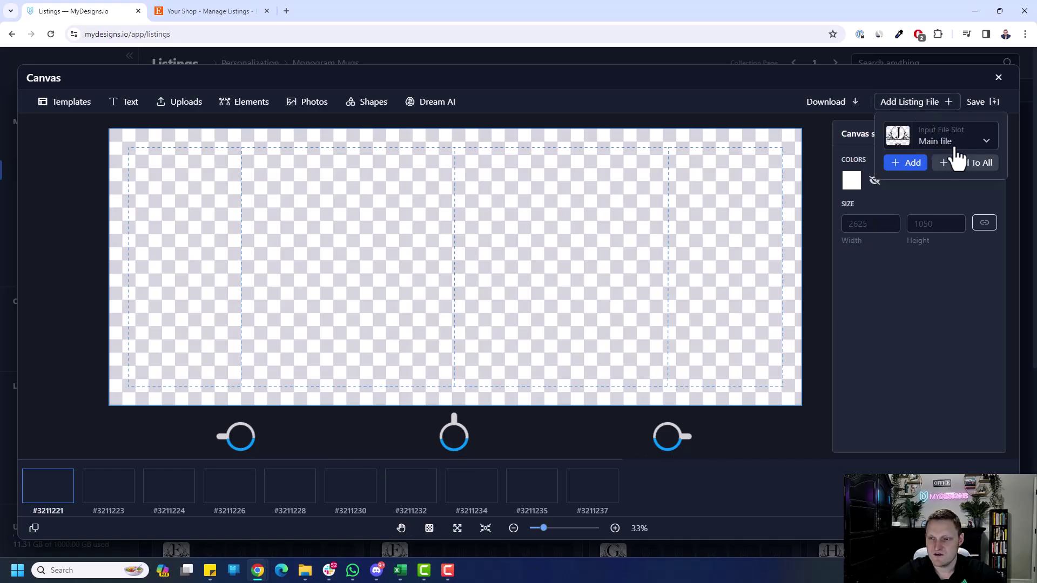
{"action": "left_click", "coordinate": [936, 103]}
{"action": "left_click", "coordinate": [921, 106]}
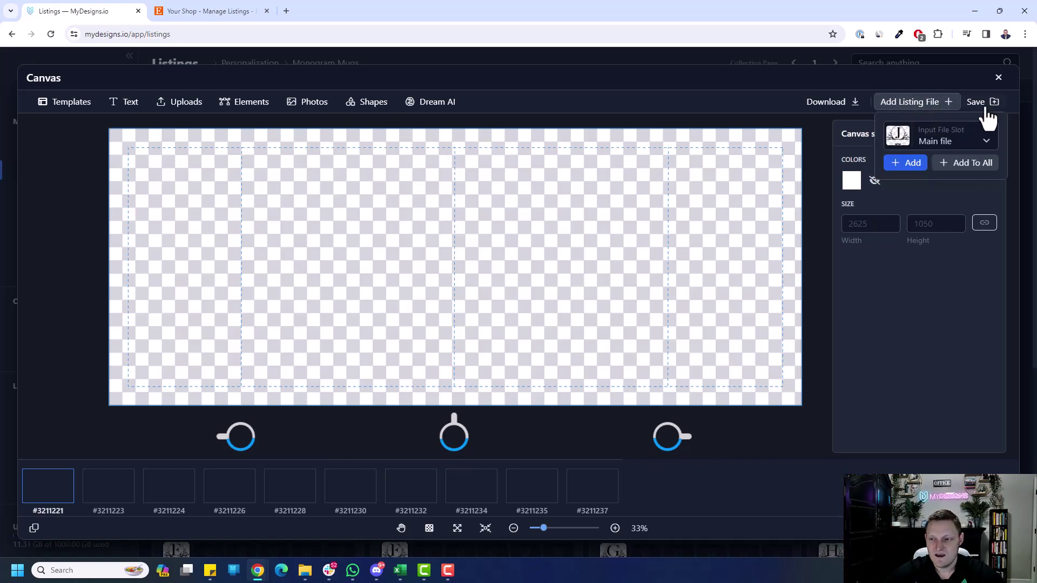
{"action": "left_click", "coordinate": [957, 163]}
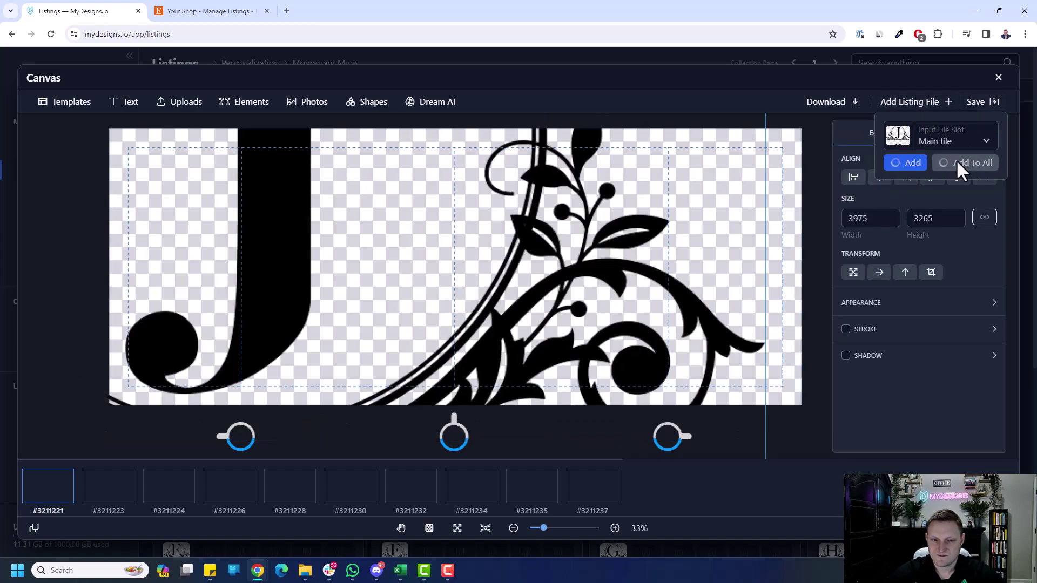
{"action": "left_click", "coordinate": [853, 272]}
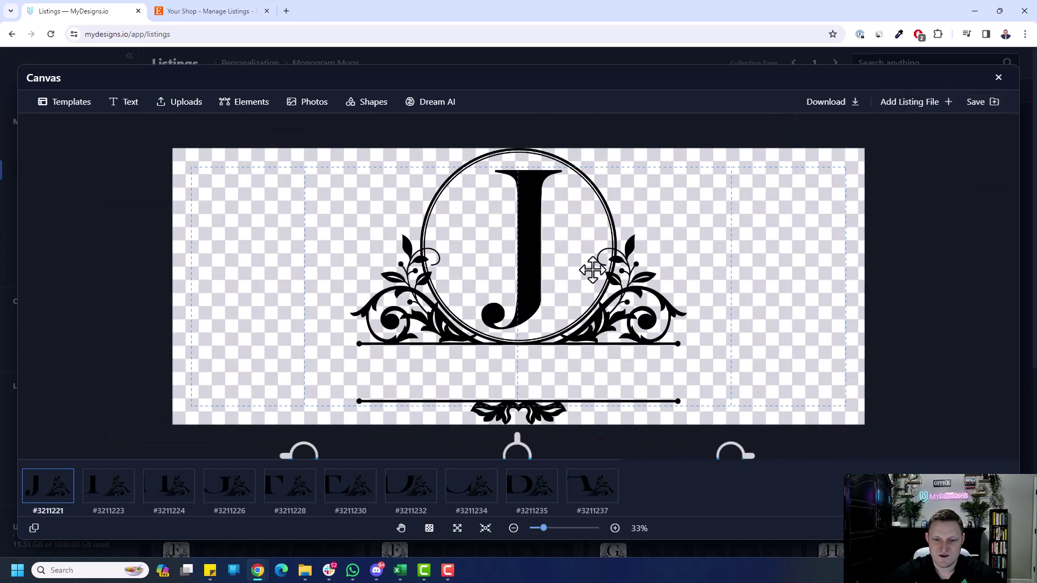
Move the J monogram toward the left side and resize it to 927 × 761
{"action": "left_click", "coordinate": [567, 262]}
{"action": "left_click_drag", "start_coordinate": [574, 278], "coordinate": [390, 280]}
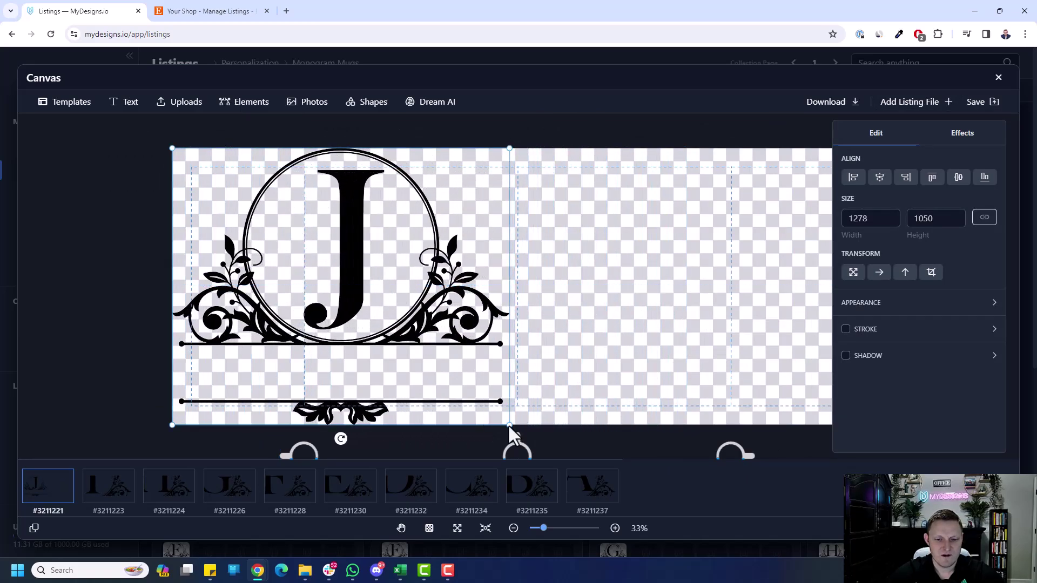
{"action": "left_click_drag", "start_coordinate": [510, 426], "coordinate": [421, 352]}
{"action": "left_click_drag", "start_coordinate": [307, 294], "coordinate": [326, 312]}
{"action": "mouse_move", "coordinate": [440, 371]}
{"action": "left_mouse_down"}
{"action": "mouse_move", "coordinate": [458, 387]}
{"action": "mouse_move", "coordinate": [435, 368]}
{"action": "left_mouse_up"}
{"action": "left_click_drag", "start_coordinate": [380, 305], "coordinate": [380, 324]}
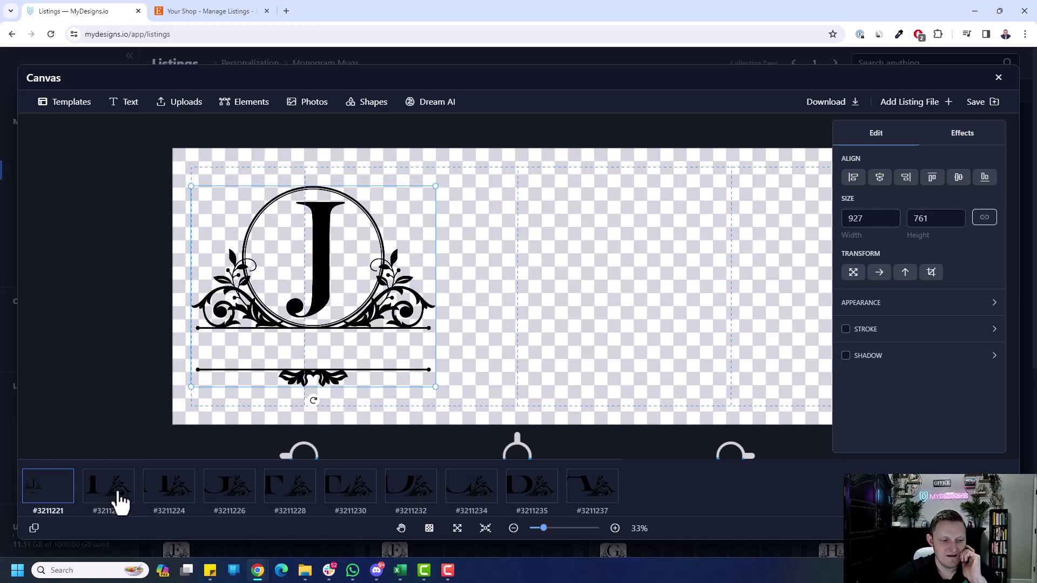
Sync the left monogram's placement across all ten designs
{"action": "right_click", "coordinate": [281, 281]}
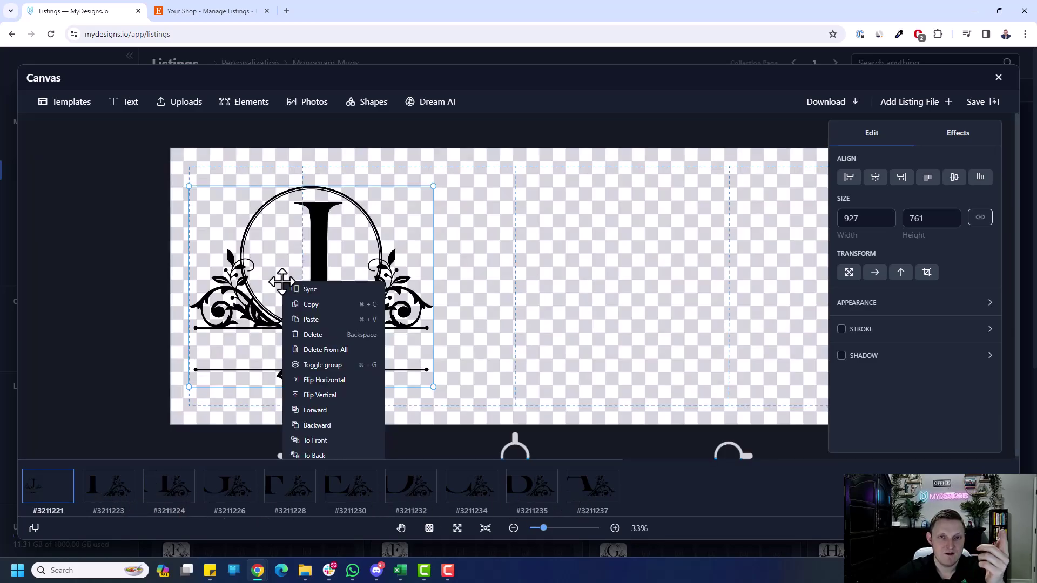
{"action": "left_click", "coordinate": [309, 289]}
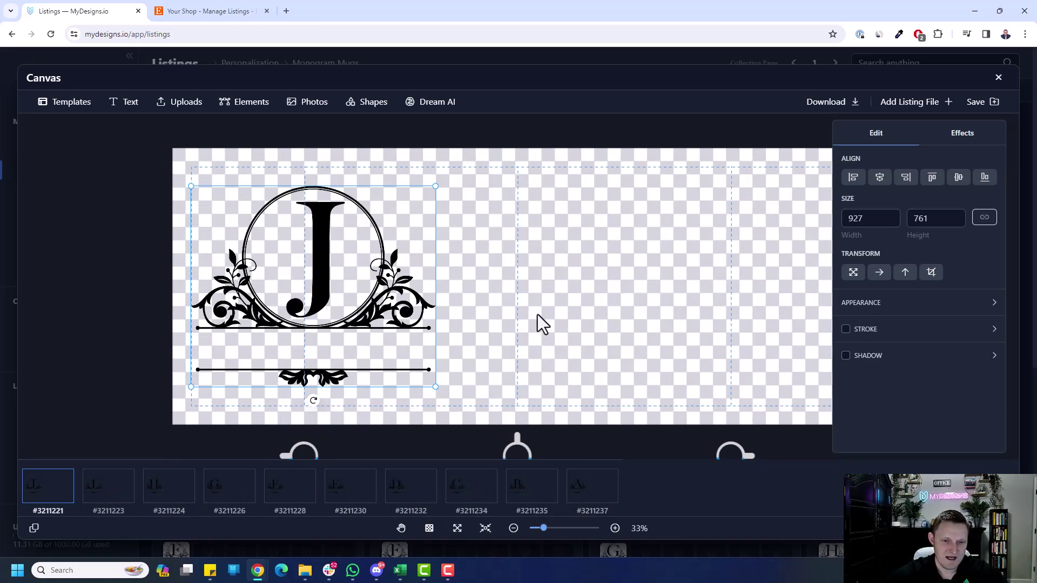
{"action": "left_click_drag", "start_coordinate": [635, 321], "coordinate": [594, 308]}
Duplicate the monogram onto the right side of the mug and sync it across all designs
{"action": "left_click", "coordinate": [326, 267]}
{"action": "left_click", "coordinate": [335, 264]}
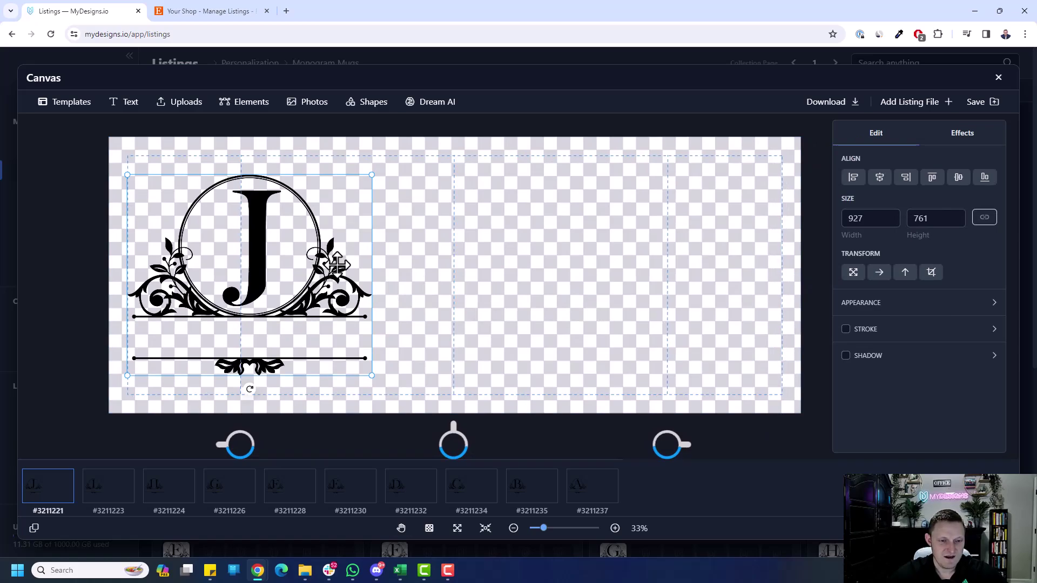
{"action": "key", "text": "ctrl+c"}
{"action": "key", "text": "ctrl+v"}
{"action": "left_click_drag", "start_coordinate": [284, 267], "coordinate": [690, 268]}
{"action": "left_click", "coordinate": [462, 248]}
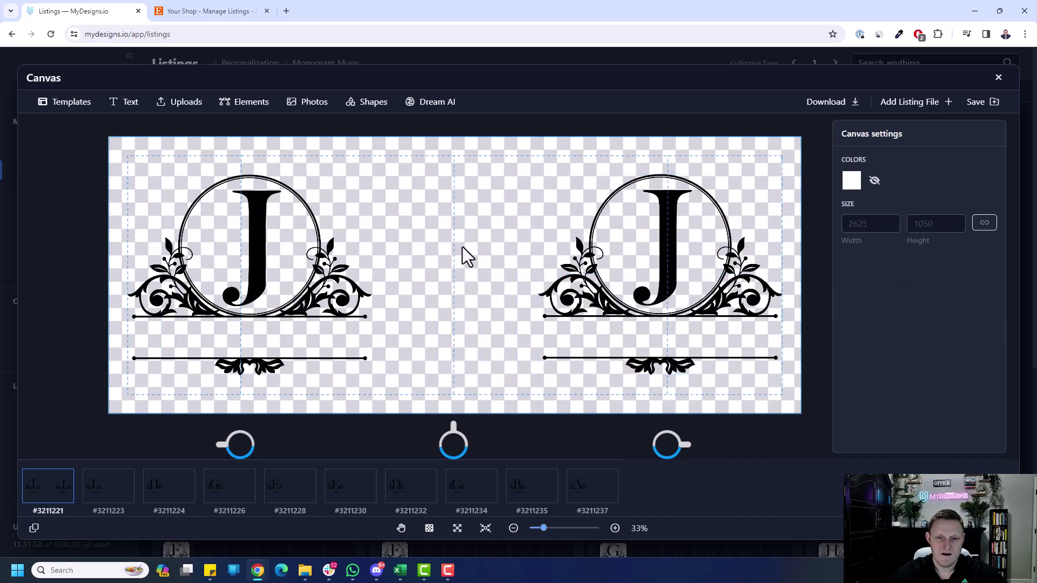
{"action": "left_click", "coordinate": [614, 269]}
{"action": "right_click", "coordinate": [631, 269]}
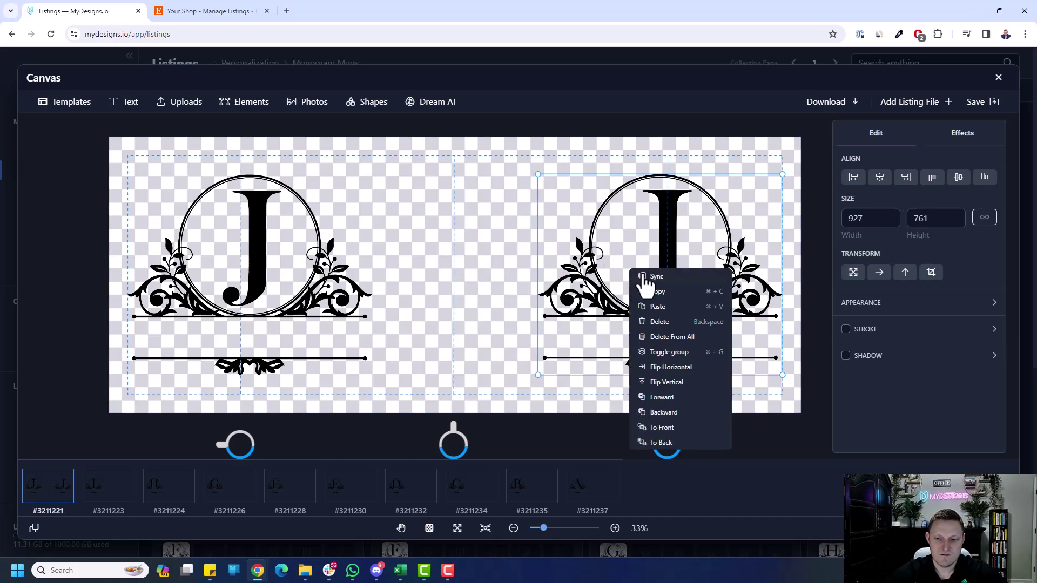
{"action": "left_click", "coordinate": [646, 277]}
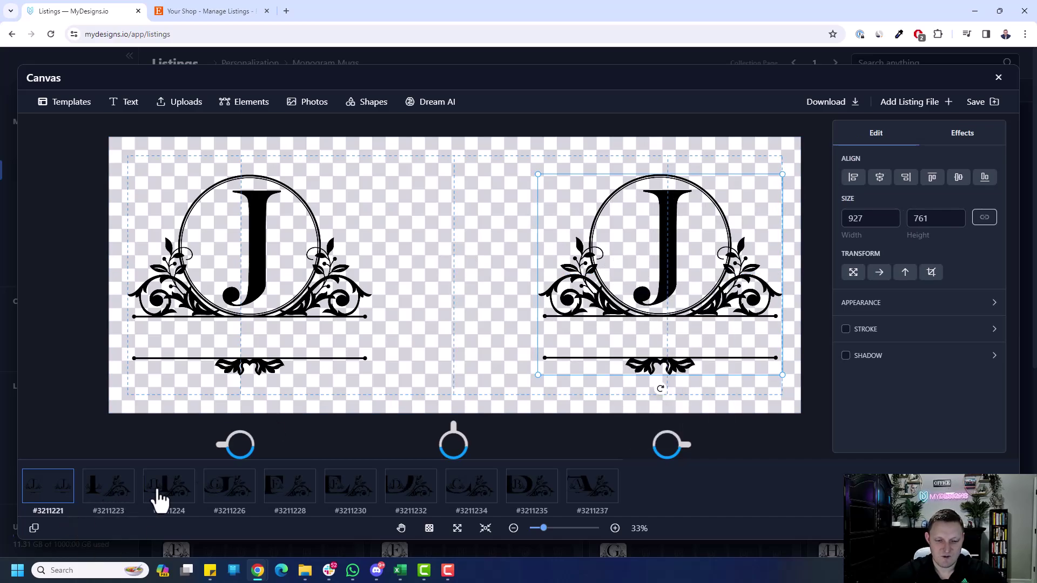
{"action": "right_click", "coordinate": [644, 327]}
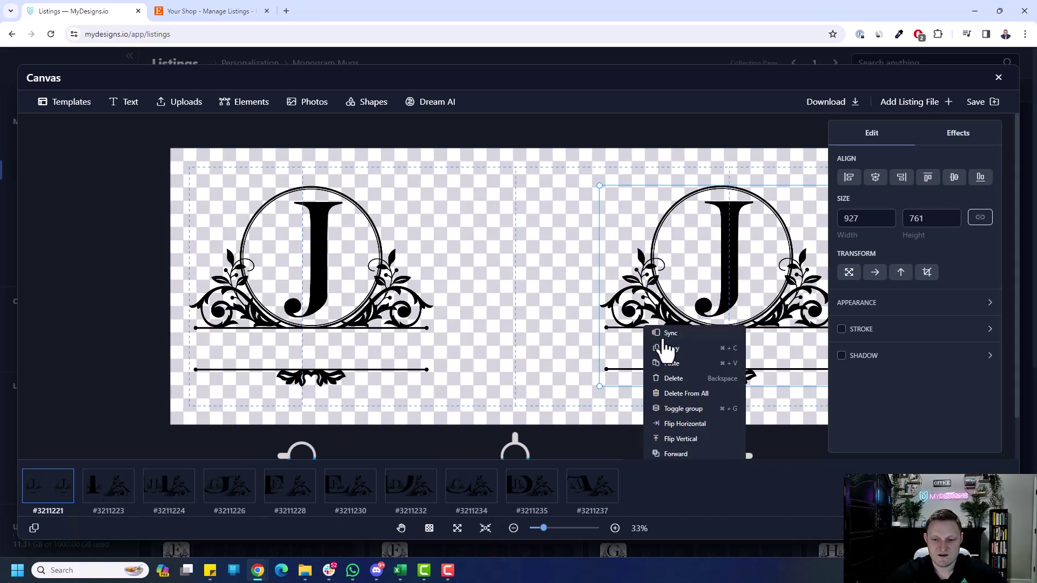
{"action": "left_click", "coordinate": [669, 336]}
Preview the I through A designs to check both monograms, then return to J
{"action": "left_click", "coordinate": [94, 492]}
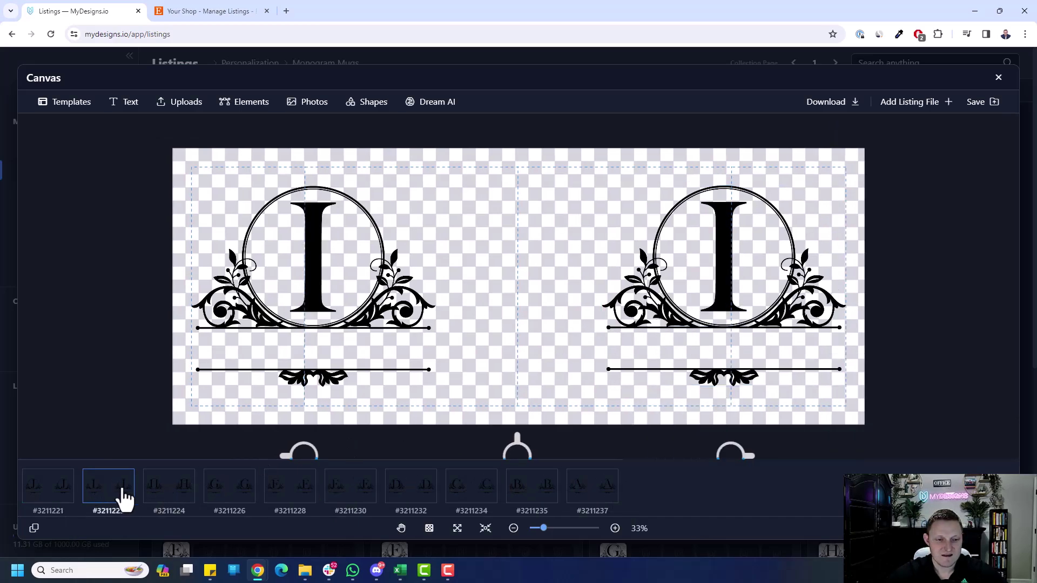
{"action": "left_click", "coordinate": [183, 503]}
{"action": "left_click", "coordinate": [237, 502]}
{"action": "left_click", "coordinate": [297, 503]}
{"action": "left_click", "coordinate": [354, 502]}
{"action": "left_click", "coordinate": [413, 503]}
{"action": "left_click", "coordinate": [461, 503]}
{"action": "left_click", "coordinate": [529, 500]}
{"action": "left_click", "coordinate": [592, 491]}
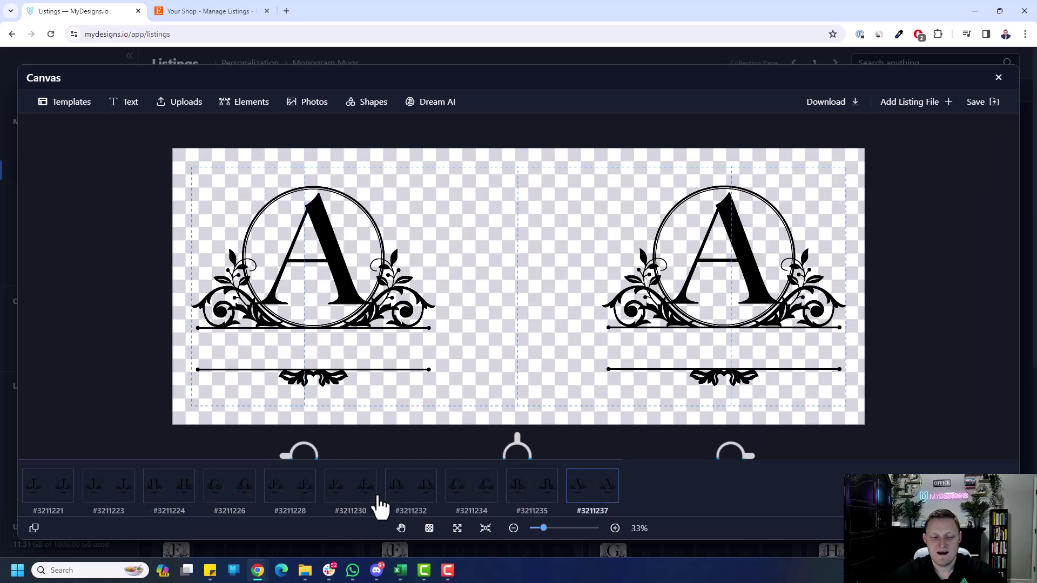
{"action": "left_click", "coordinate": [67, 500]}
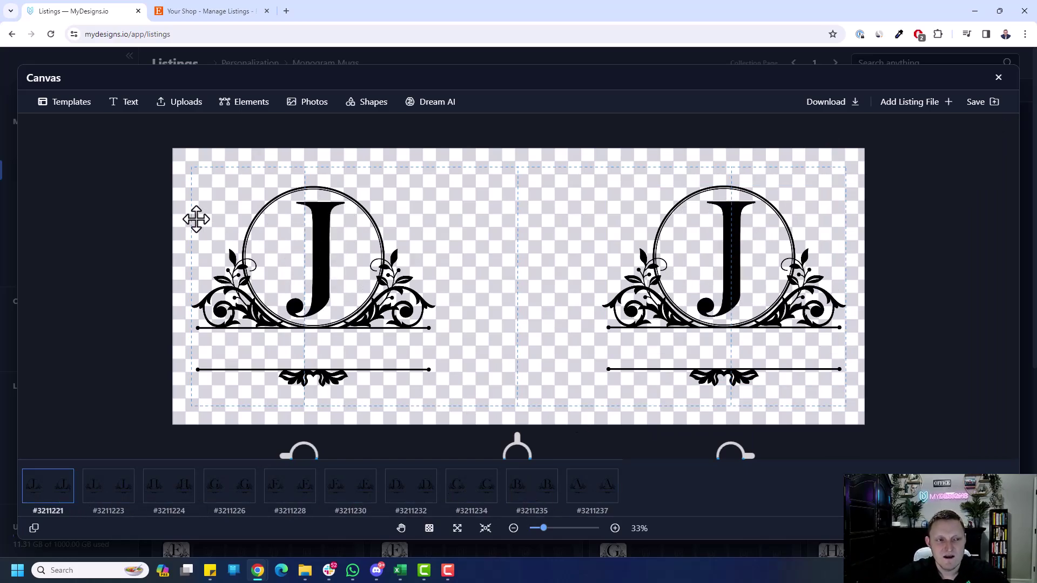
Add a text box below the left monogram and widen it to the monogram's width
{"action": "left_click", "coordinate": [134, 110]}
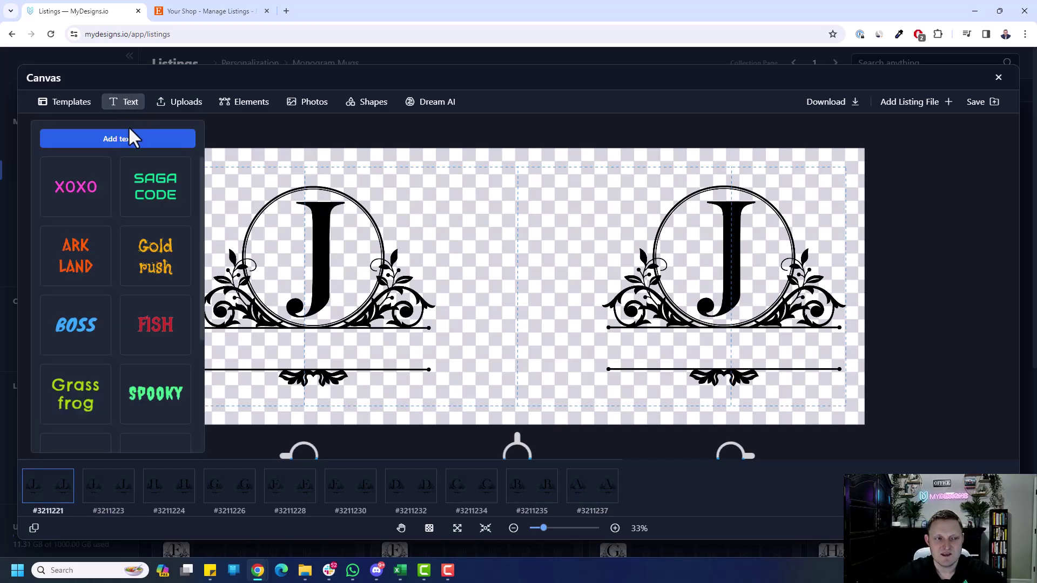
{"action": "left_click", "coordinate": [132, 137]}
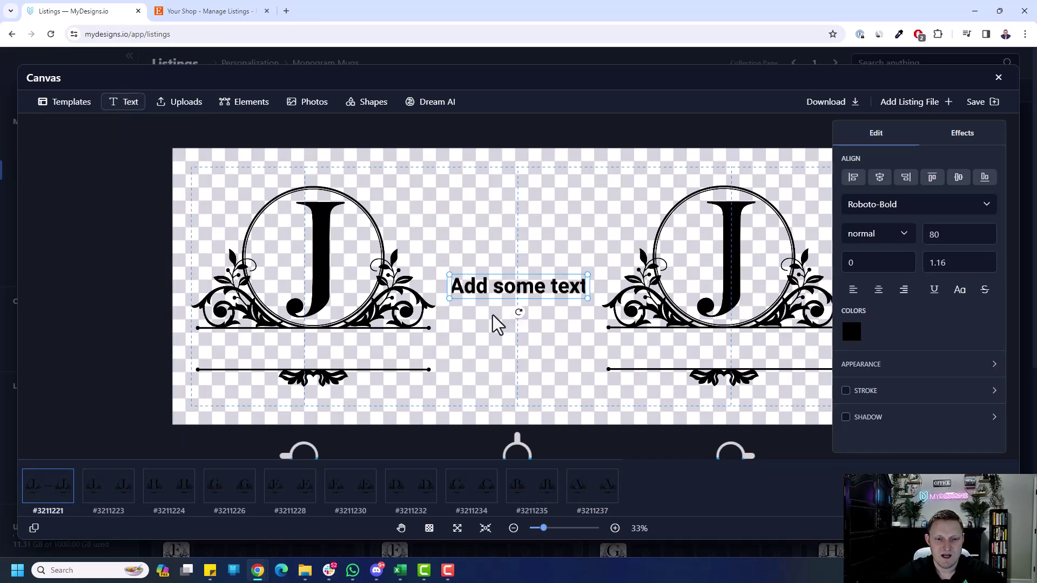
{"action": "left_click_drag", "start_coordinate": [520, 290], "coordinate": [266, 351]}
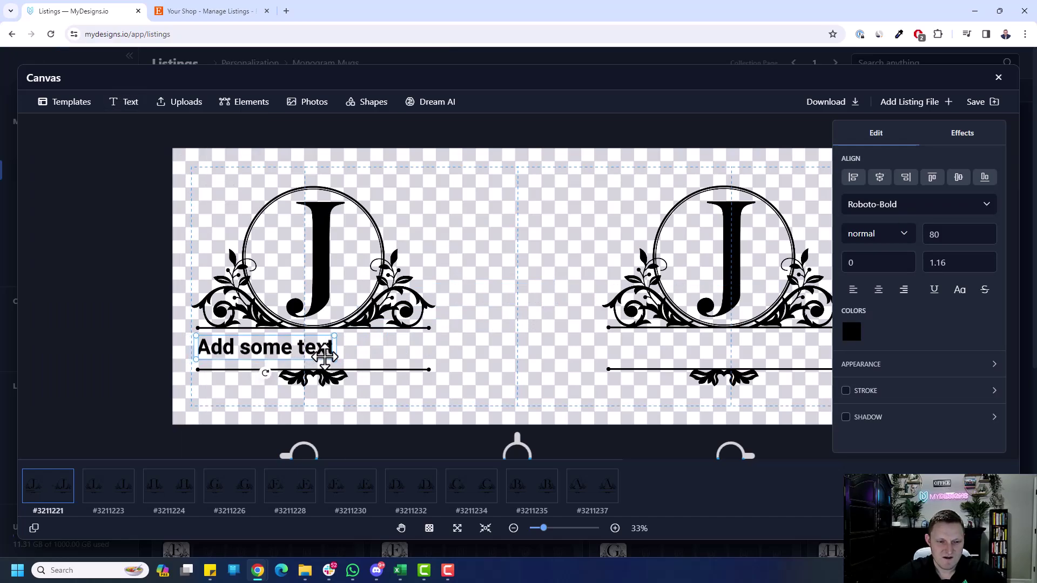
{"action": "left_click_drag", "start_coordinate": [335, 347], "coordinate": [427, 348]}
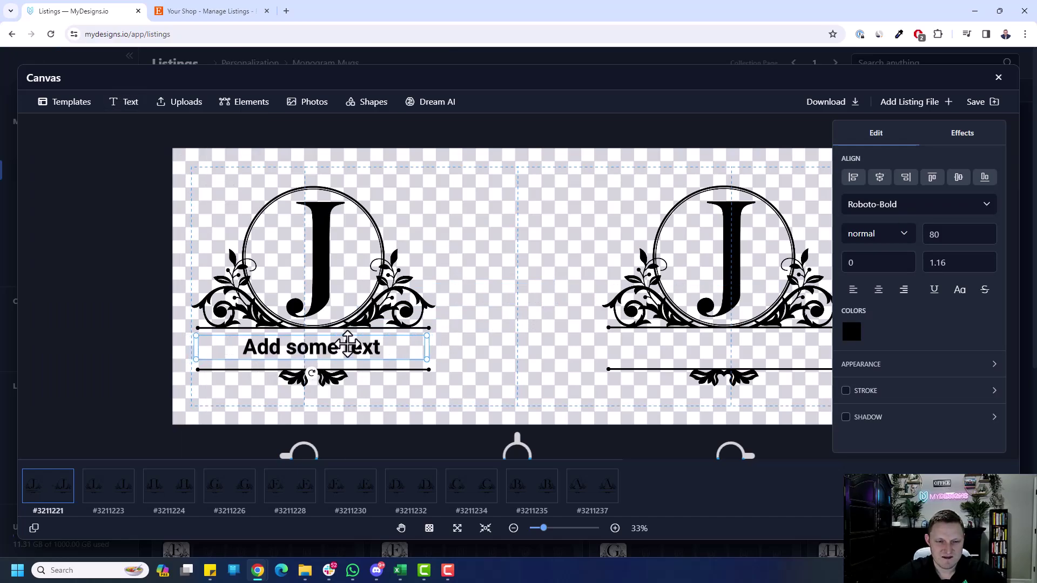
{"action": "left_click_drag", "start_coordinate": [342, 340], "coordinate": [345, 343]}
Set the text to 'YOUR TEXT HERE' in Red Hat Mono Bold
{"action": "left_click", "coordinate": [889, 211]}
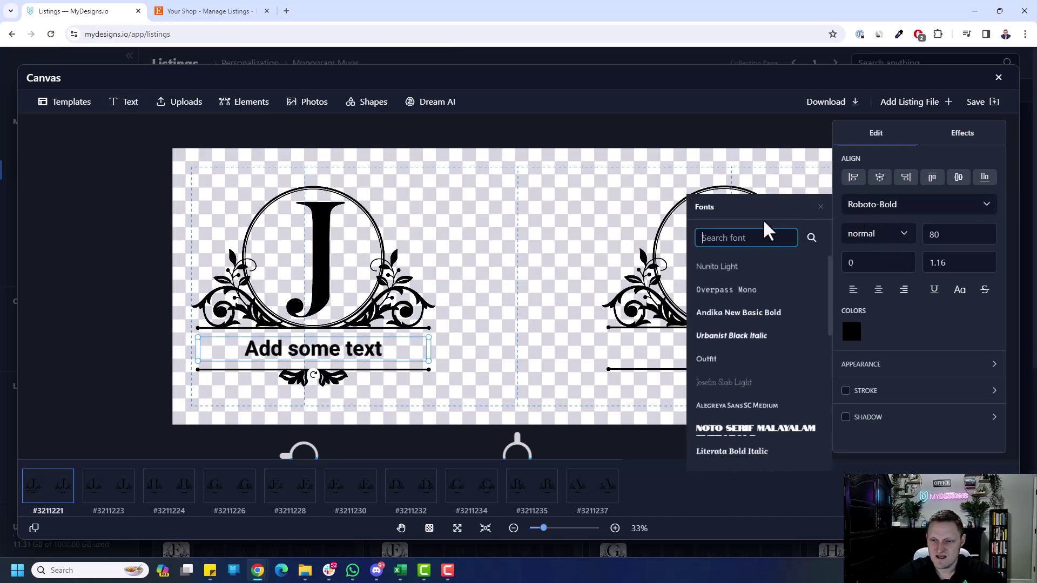
{"action": "type", "text": "Red Mono"}
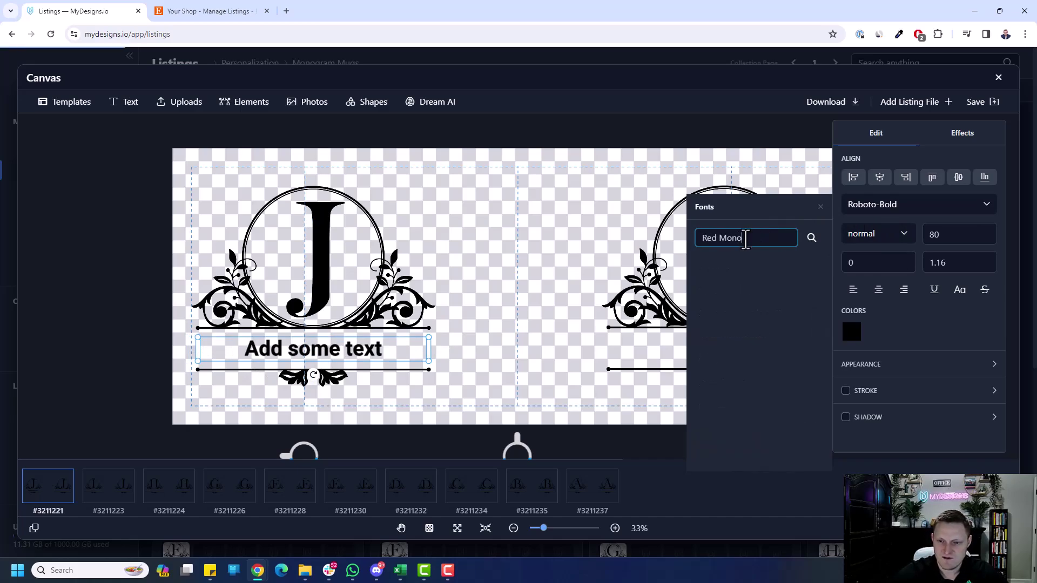
{"action": "left_click", "coordinate": [739, 294]}
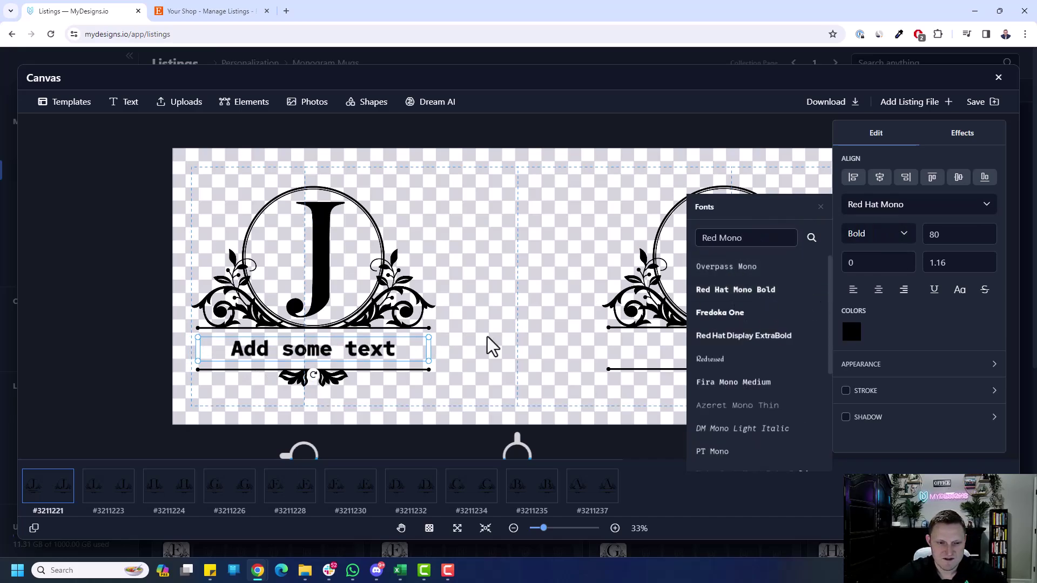
{"action": "left_click", "coordinate": [389, 350]}
{"action": "double_click", "coordinate": [387, 350]}
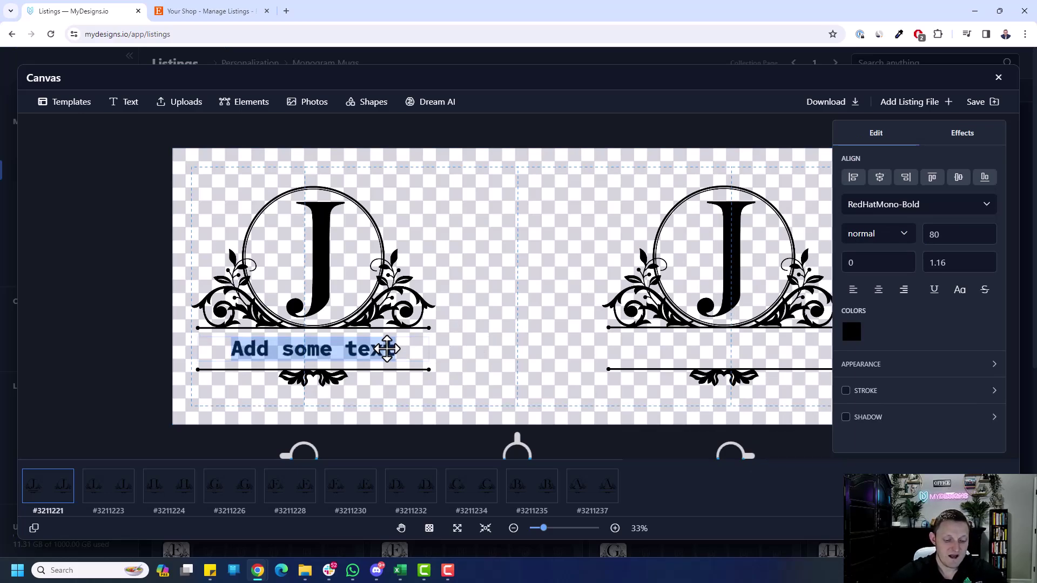
{"action": "type", "text": "YOUR TEXT HERE"}
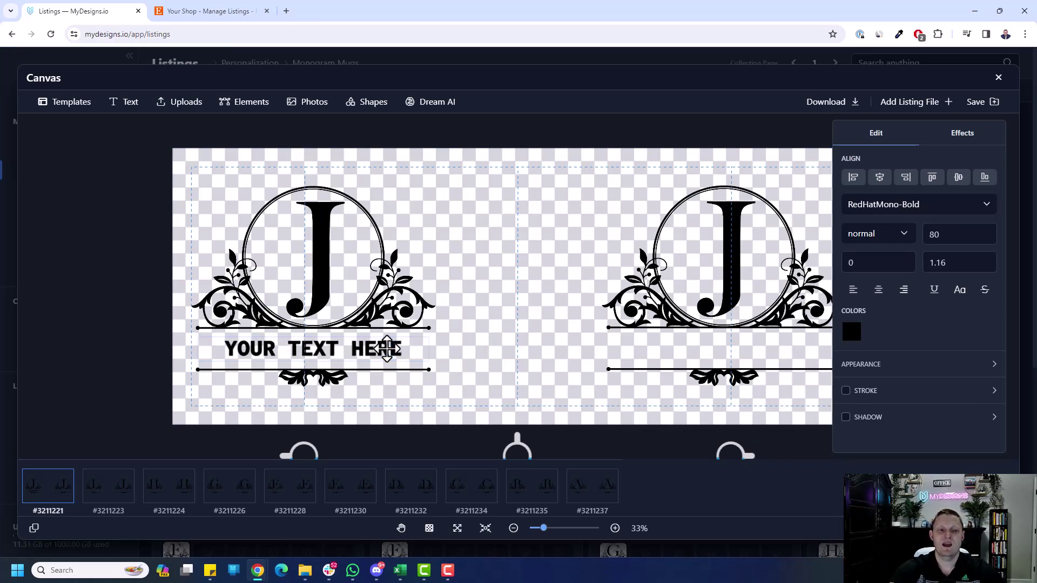
{"action": "left_click", "coordinate": [492, 174]}
Reselect the YOUR TEXT HERE line and clear its font size value
{"action": "left_click", "coordinate": [344, 353]}
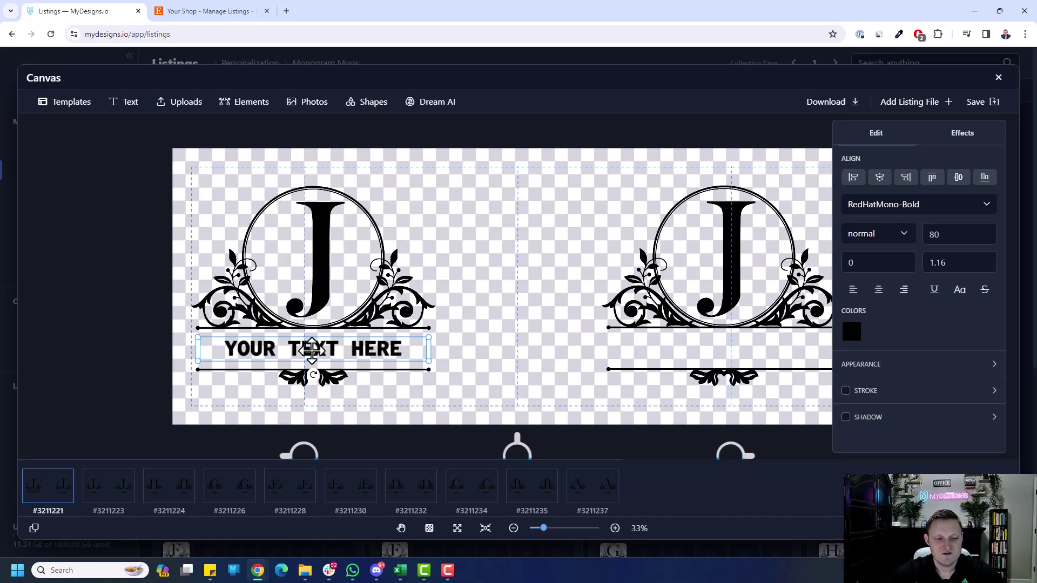
{"action": "left_click", "coordinate": [479, 334]}
{"action": "left_click", "coordinate": [379, 348]}
{"action": "scroll", "coordinate": [606, 357], "scroll_direction": "down", "scroll_amount": 2}
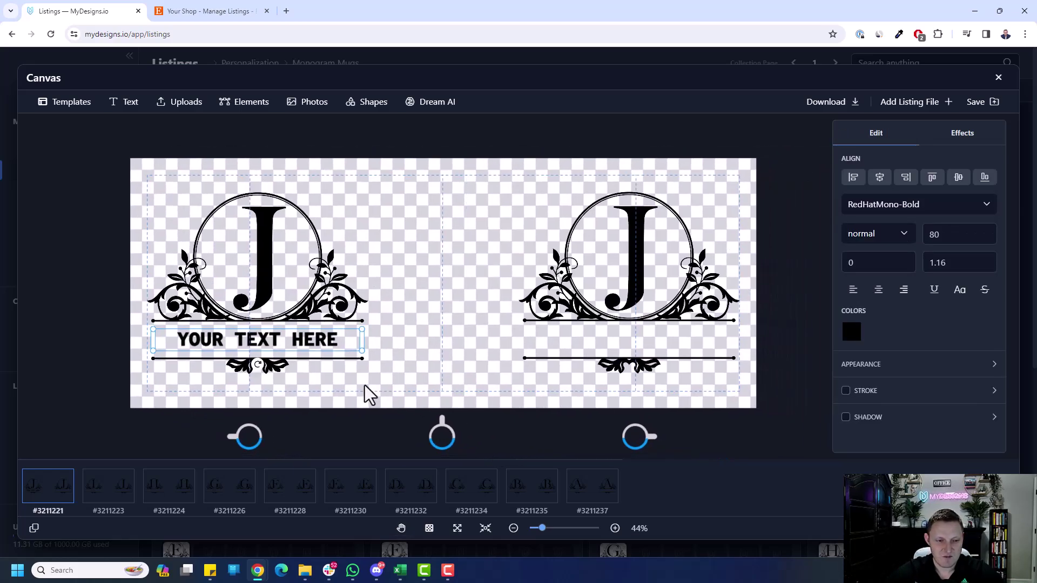
{"action": "left_click", "coordinate": [957, 235]}
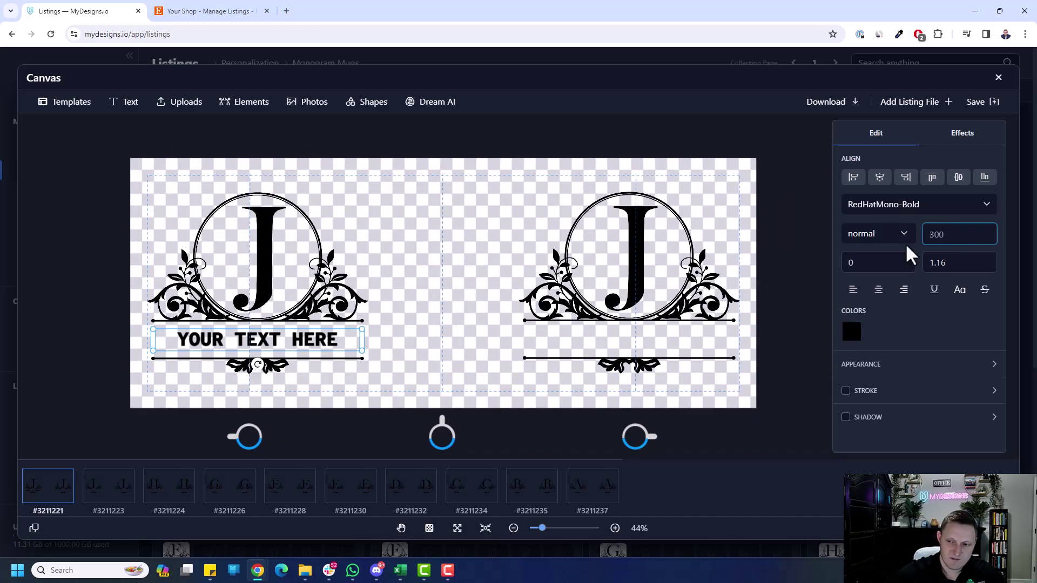
{"action": "key", "text": "BackSpace"}
{"action": "key", "text": "BackSpace"}
Change the YOUR TEXT HERE font size to 100 and choose an option from its right-click menu
{"action": "type", "text": "90"}
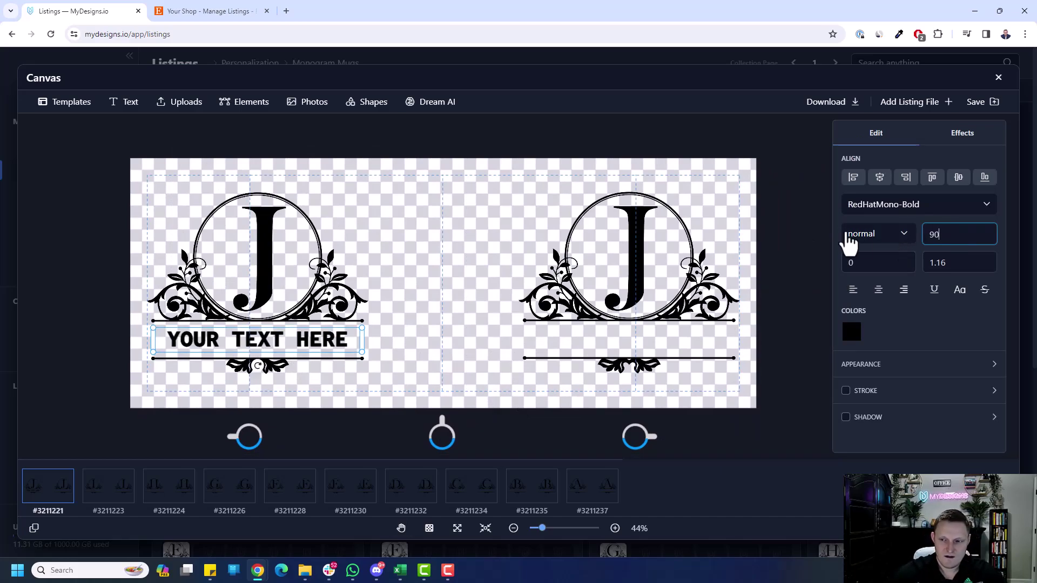
{"action": "key", "text": "ctrl+a"}
{"action": "type", "text": "1050"}
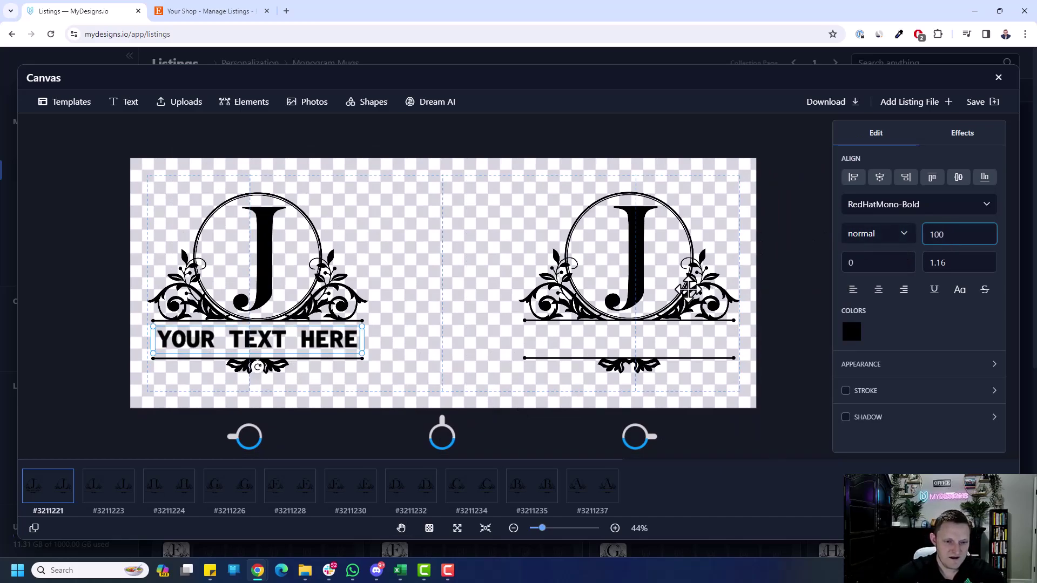
{"action": "left_click", "coordinate": [459, 294]}
{"action": "left_click", "coordinate": [283, 337]}
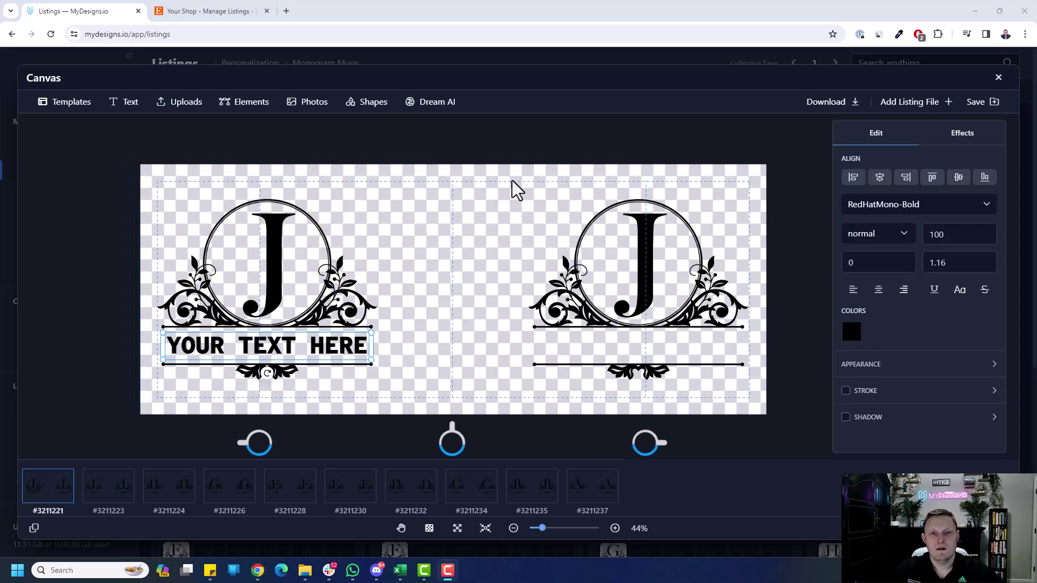
{"action": "right_click", "coordinate": [280, 350]}
{"action": "left_click", "coordinate": [306, 370]}
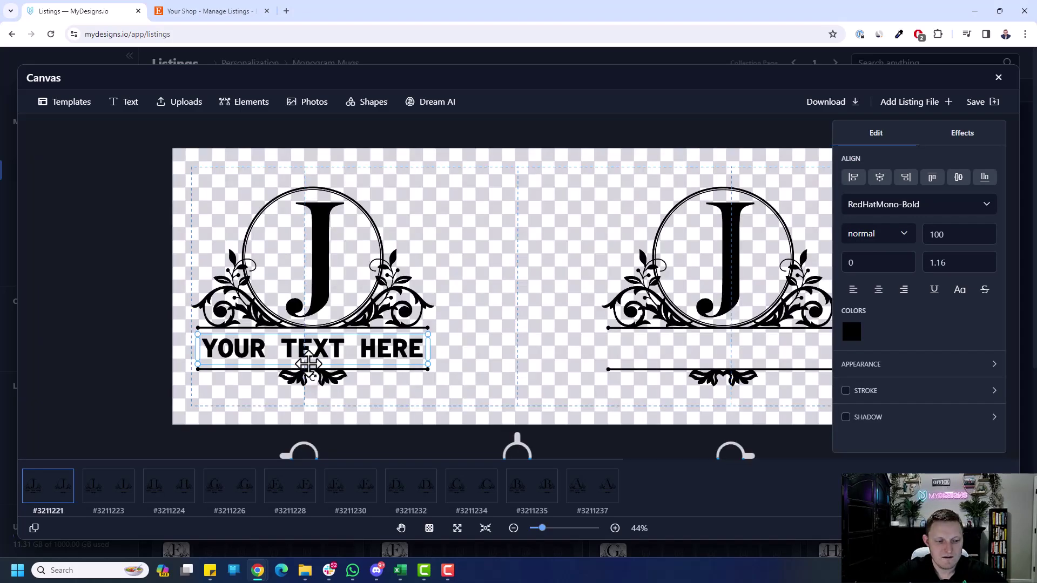
Step through the I to A monogram templates, then return to J
{"action": "left_click", "coordinate": [124, 489]}
{"action": "left_click", "coordinate": [190, 496]}
{"action": "left_click", "coordinate": [222, 498]}
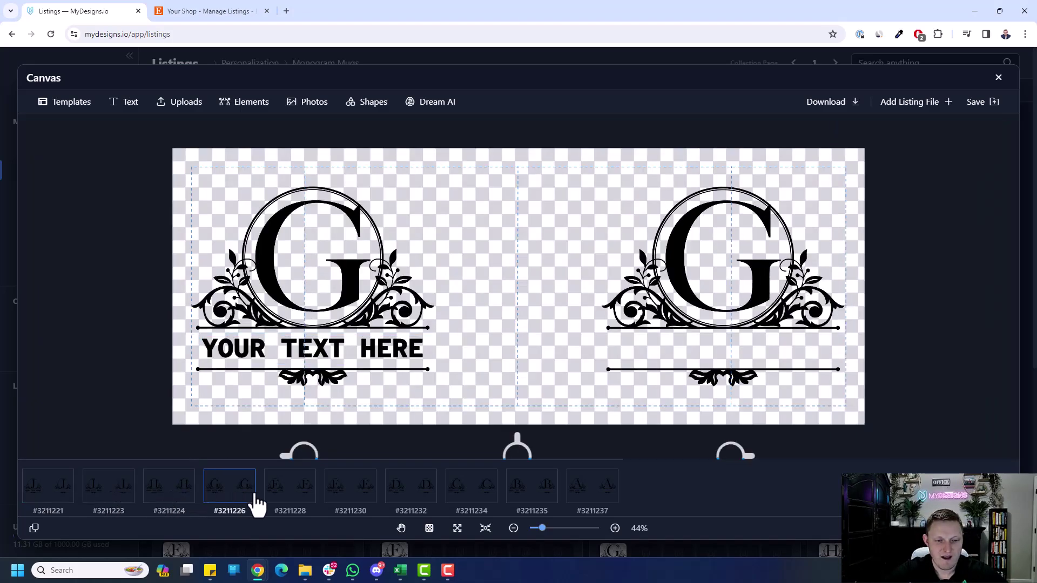
{"action": "left_click", "coordinate": [278, 491]}
{"action": "left_click", "coordinate": [348, 493]}
{"action": "left_click", "coordinate": [432, 492]}
{"action": "left_click", "coordinate": [473, 492]}
{"action": "left_click", "coordinate": [554, 493]}
{"action": "left_click", "coordinate": [588, 494]}
{"action": "left_click", "coordinate": [51, 494]}
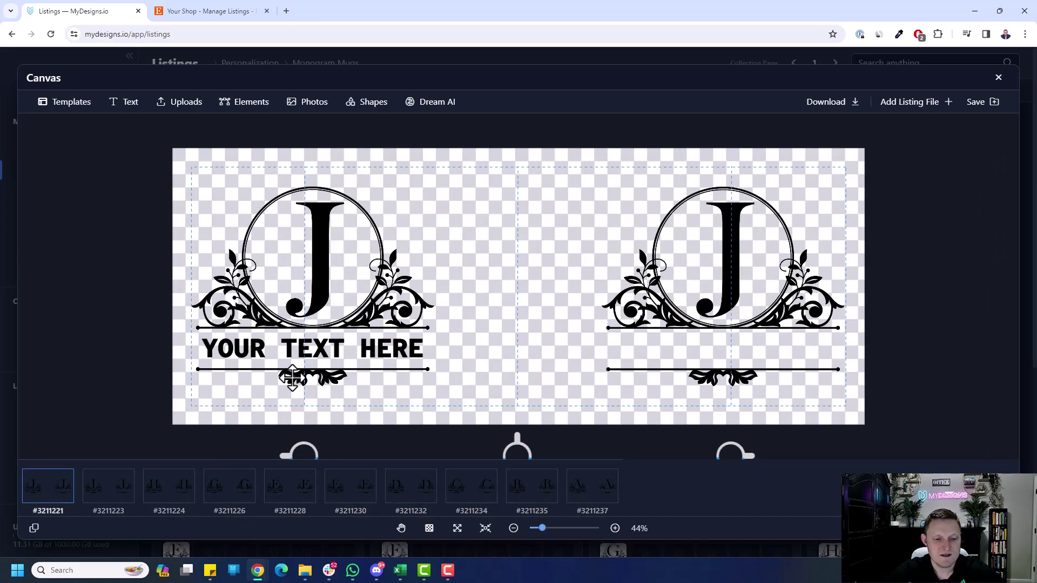
Place a copy of the text line centred under the right monogram
{"action": "left_click", "coordinate": [328, 343]}
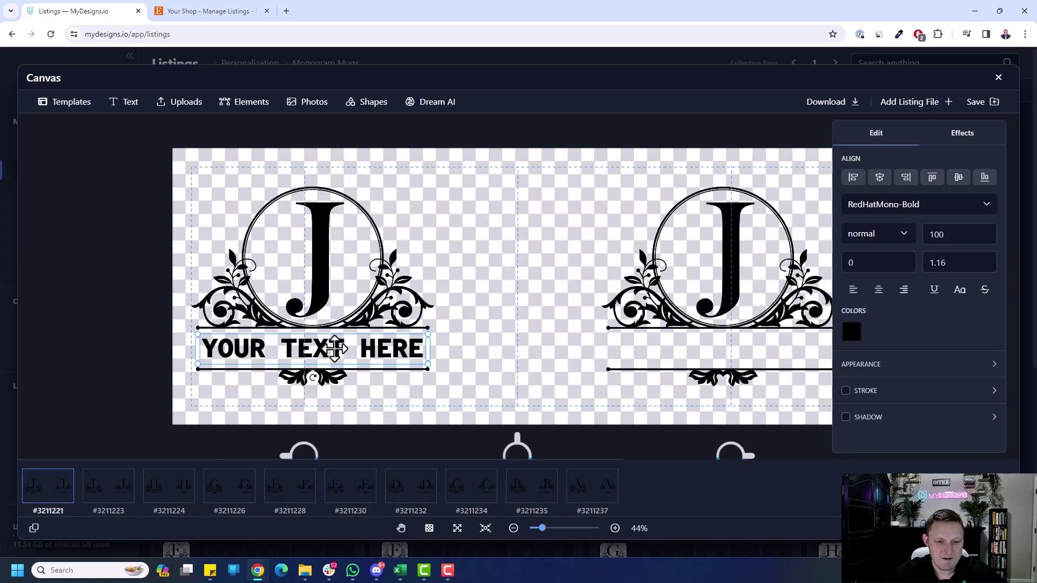
{"action": "left_click_drag", "start_coordinate": [335, 348], "coordinate": [742, 349]}
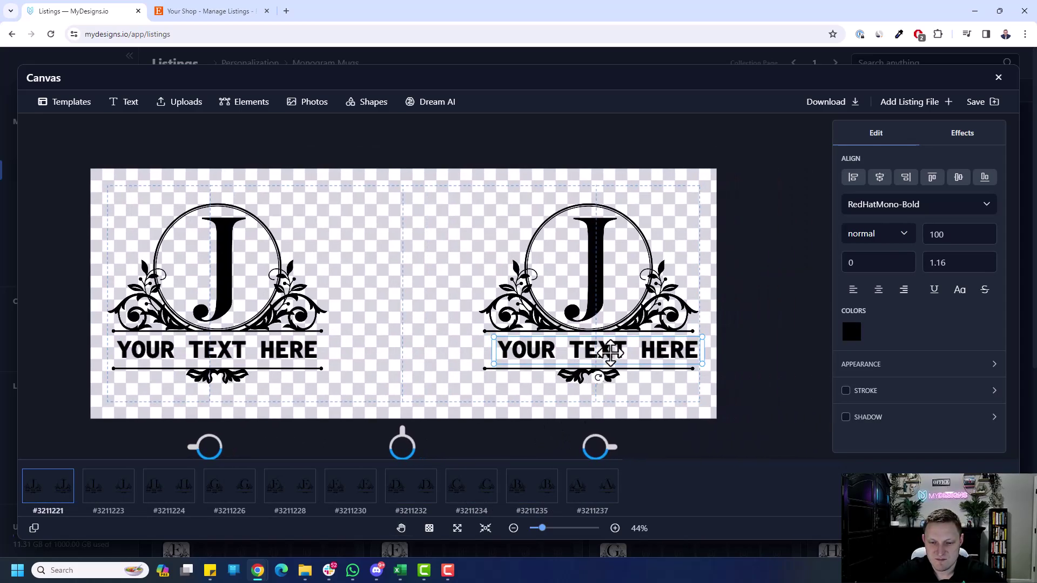
{"action": "left_click_drag", "start_coordinate": [607, 351], "coordinate": [601, 351]}
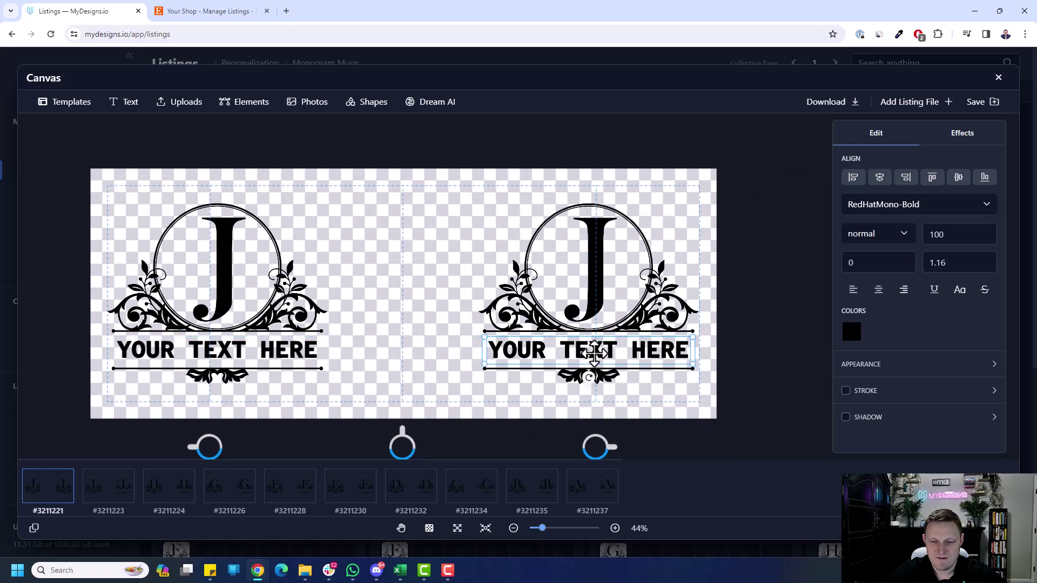
Sync the right text line to all templates and check each one from I through A
{"action": "right_click", "coordinate": [589, 351]}
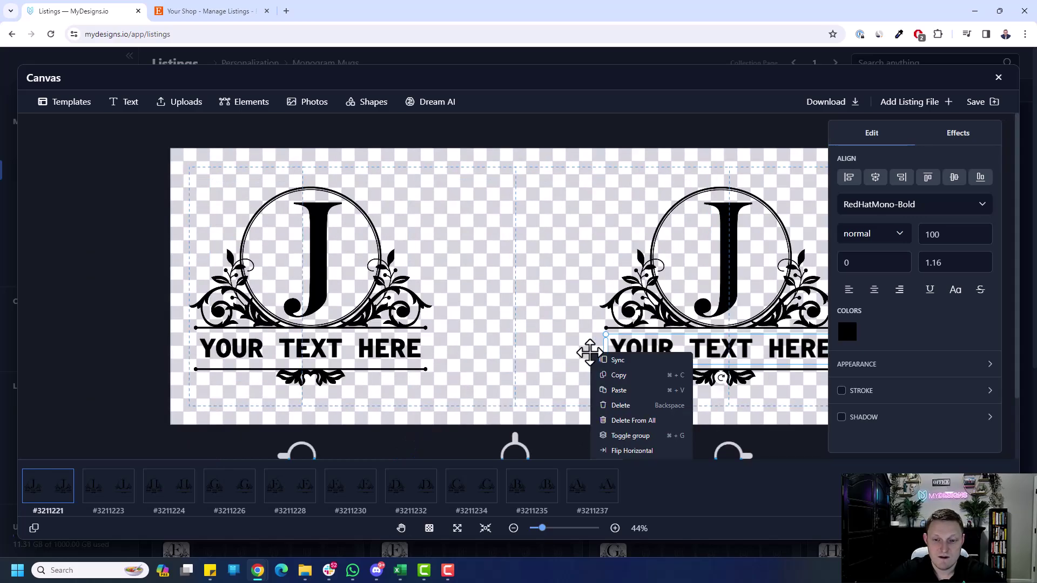
{"action": "left_click", "coordinate": [624, 371]}
{"action": "left_click", "coordinate": [100, 504]}
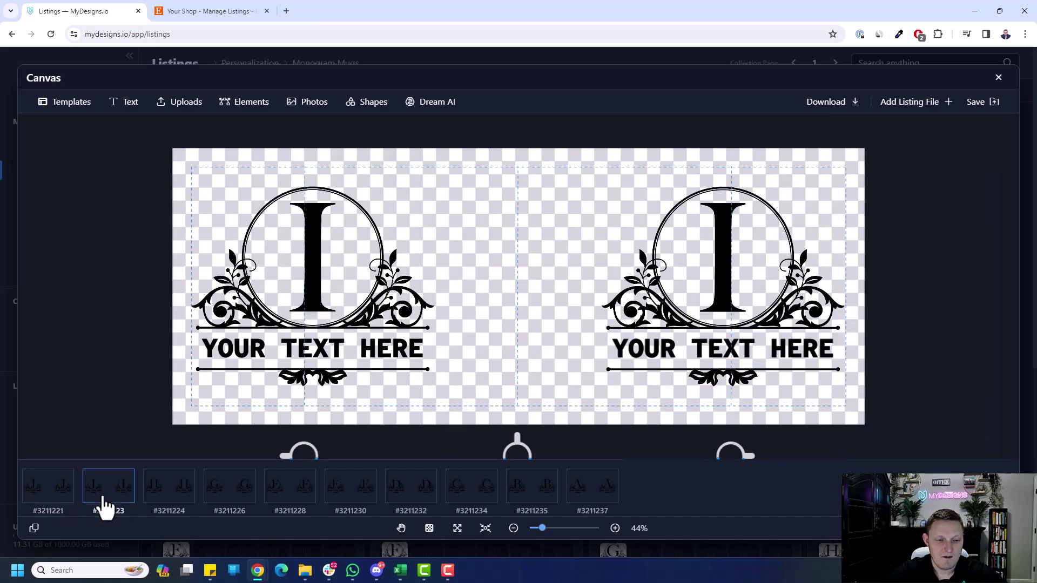
{"action": "left_click", "coordinate": [172, 503]}
{"action": "left_click", "coordinate": [238, 492]}
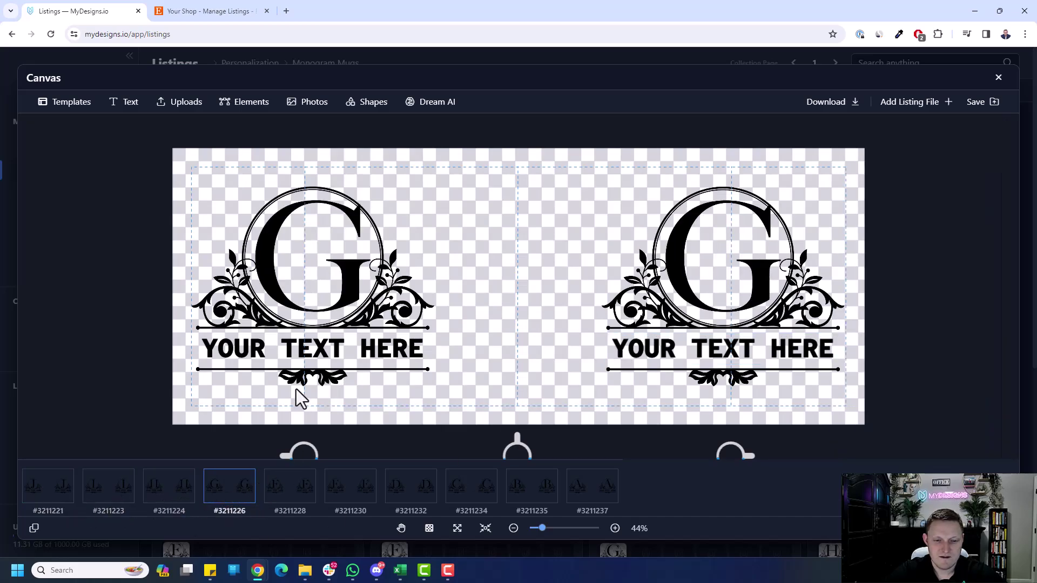
{"action": "left_click", "coordinate": [275, 495]}
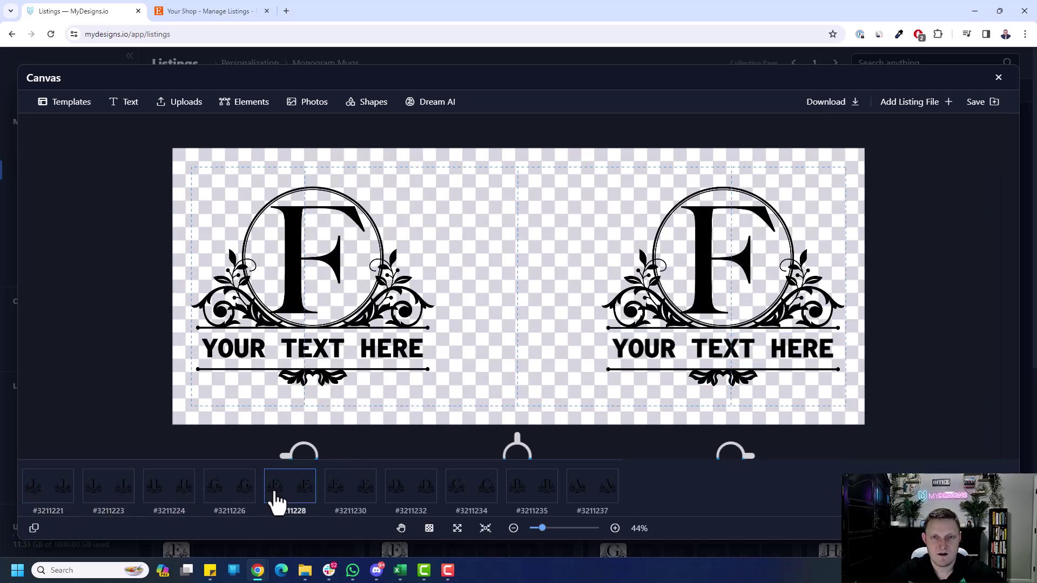
{"action": "left_click", "coordinate": [351, 492]}
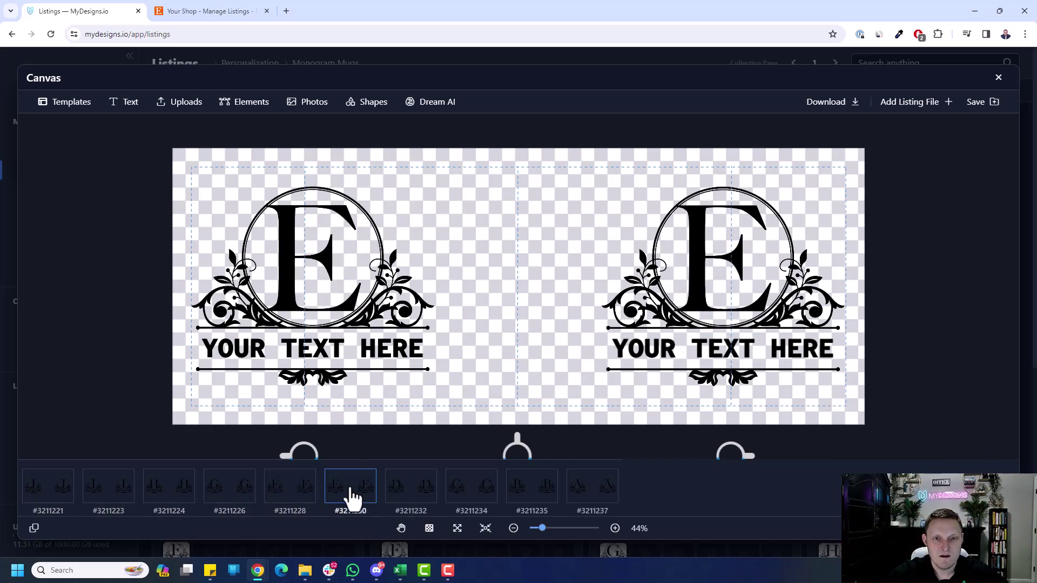
{"action": "left_click", "coordinate": [422, 496]}
{"action": "left_click", "coordinate": [468, 498]}
{"action": "left_click", "coordinate": [522, 498]}
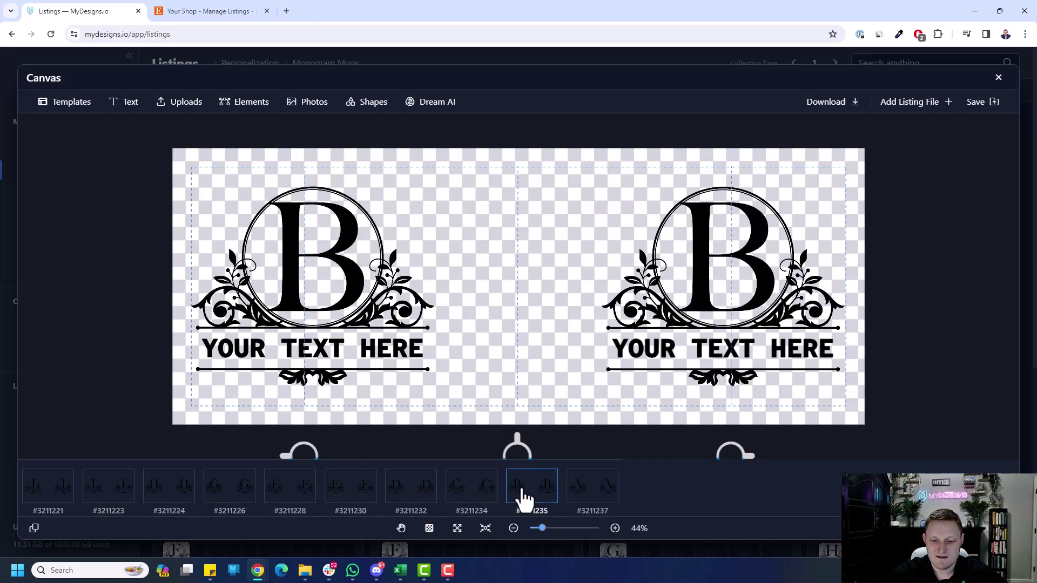
{"action": "left_click", "coordinate": [610, 500]}
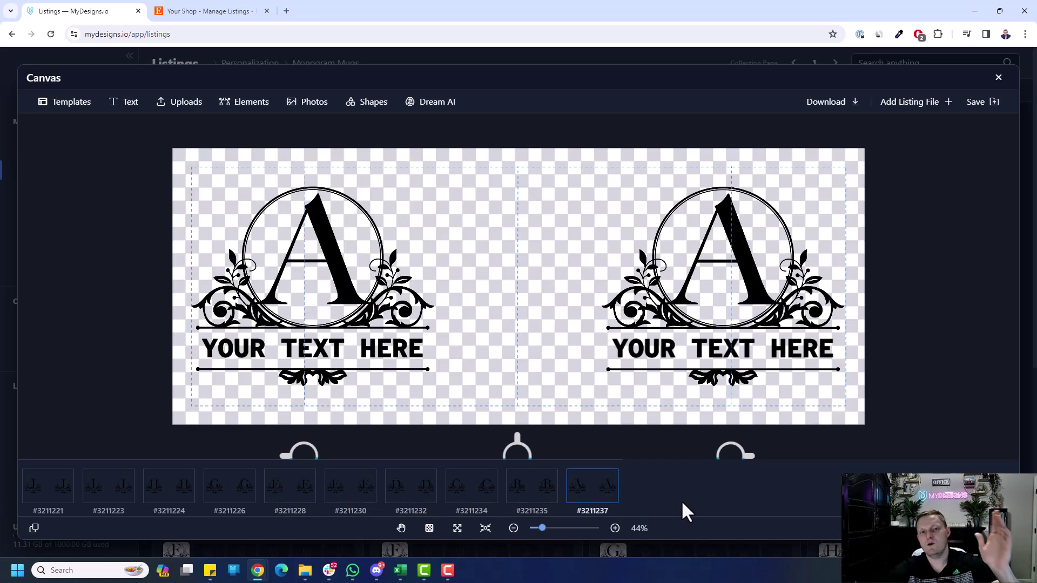
{"action": "left_click", "coordinate": [294, 352]}
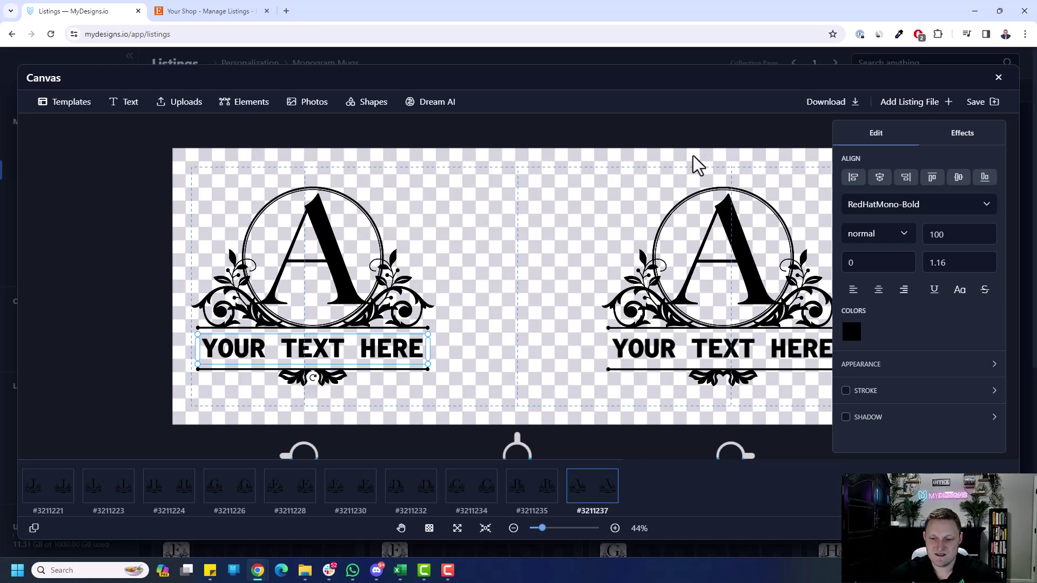
Save the design to every listing's Main file slot as an editable PNG
{"action": "key", "text": "space"}
{"action": "left_click_drag", "start_coordinate": [643, 180], "coordinate": [568, 181]}
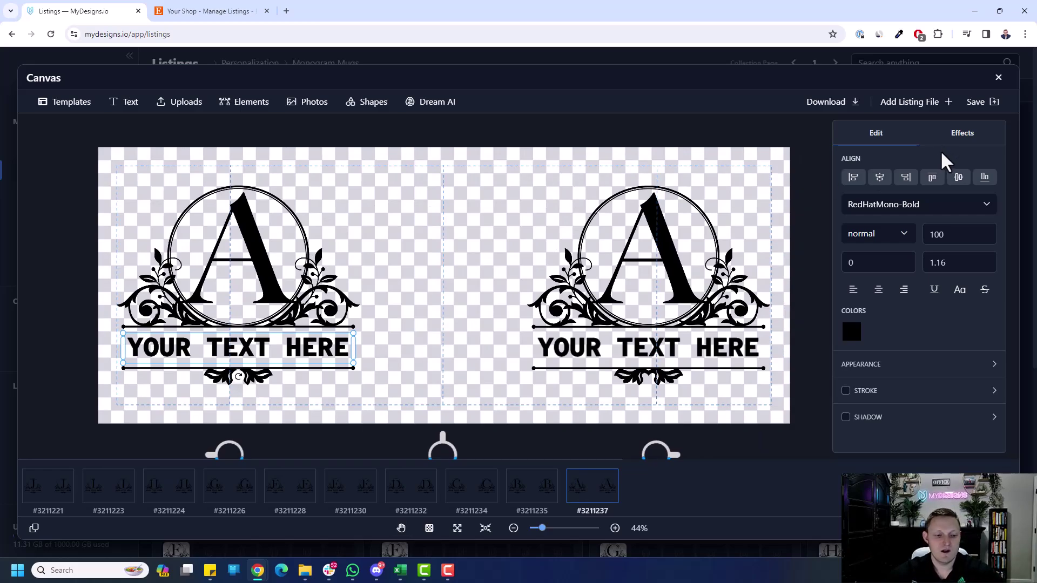
{"action": "left_click", "coordinate": [976, 103]}
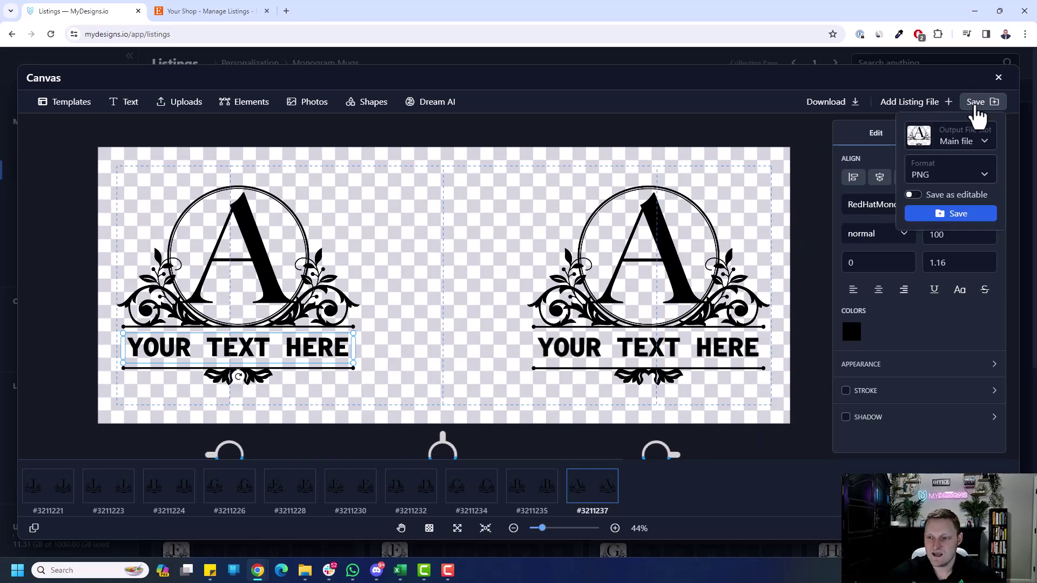
{"action": "left_click", "coordinate": [970, 142]}
{"action": "left_click", "coordinate": [954, 180]}
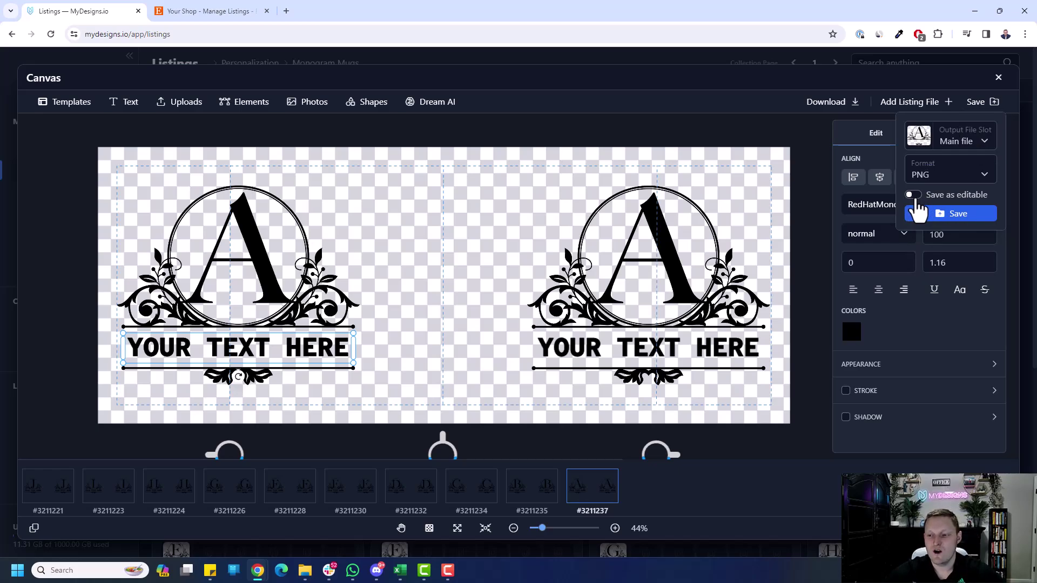
{"action": "left_click", "coordinate": [914, 195]}
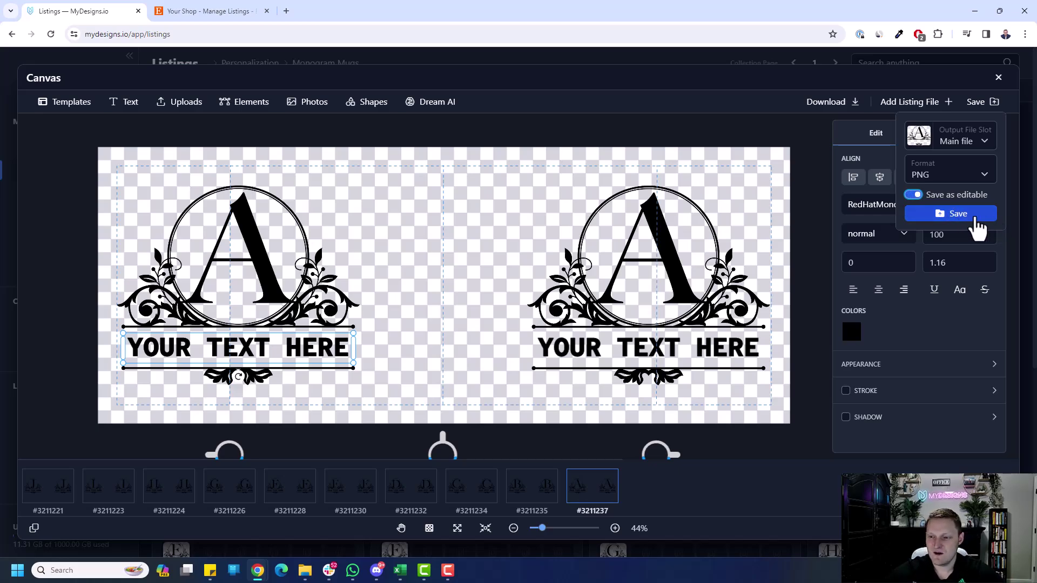
{"action": "left_click", "coordinate": [966, 219]}
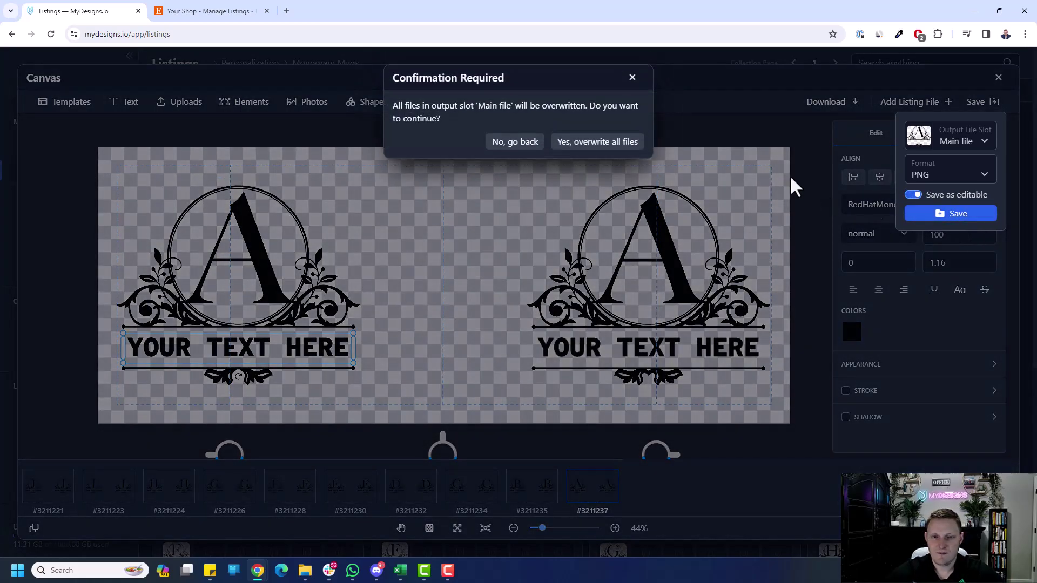
Confirm overwriting the main files of all ten listings and let the jobs finish
{"action": "left_click", "coordinate": [570, 143]}
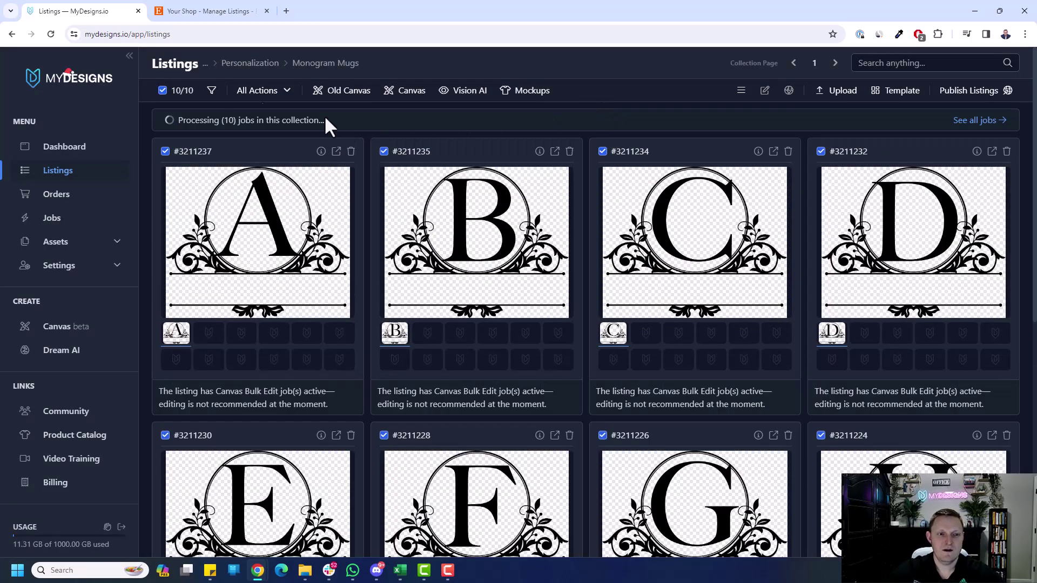
{"action": "left_click_drag", "start_coordinate": [176, 120], "coordinate": [336, 125]}
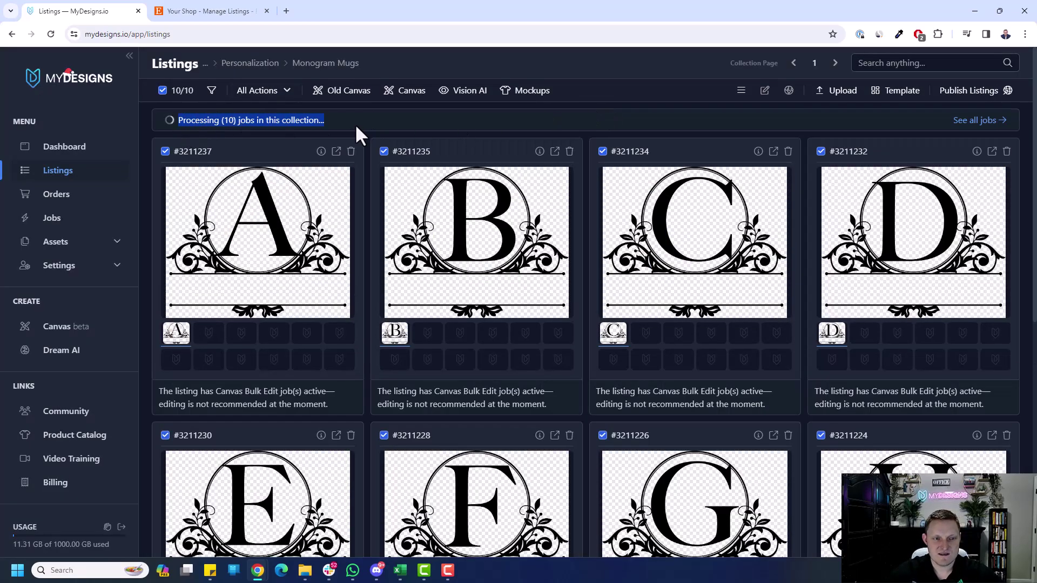
{"action": "left_click", "coordinate": [356, 127]}
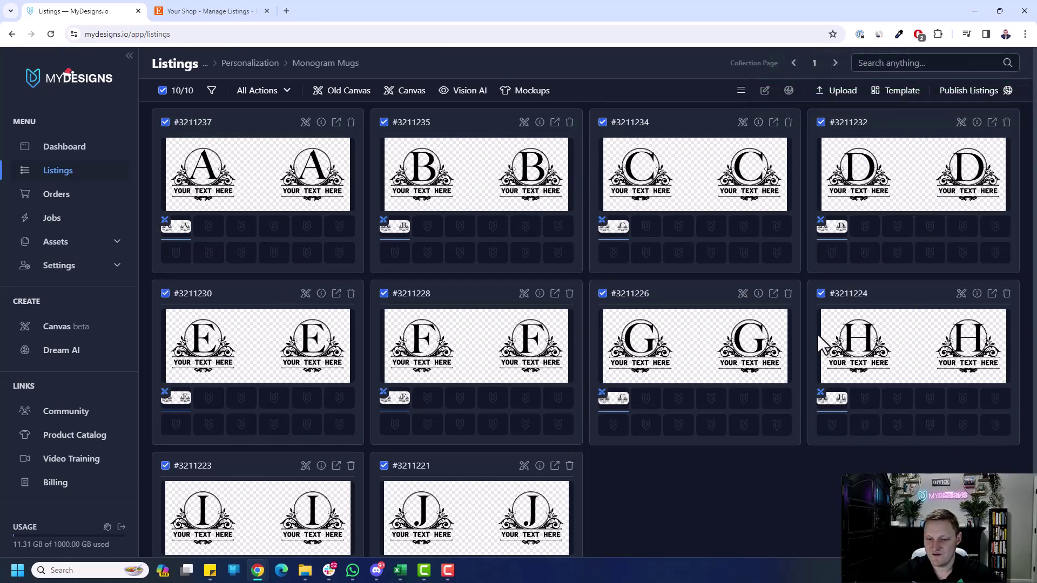
{"action": "scroll", "coordinate": [285, 433], "scroll_direction": "down", "scroll_amount": 1}
{"action": "scroll", "coordinate": [378, 424], "scroll_direction": "up", "scroll_amount": 1}
{"action": "scroll", "coordinate": [394, 418], "scroll_direction": "up", "scroll_amount": 1}
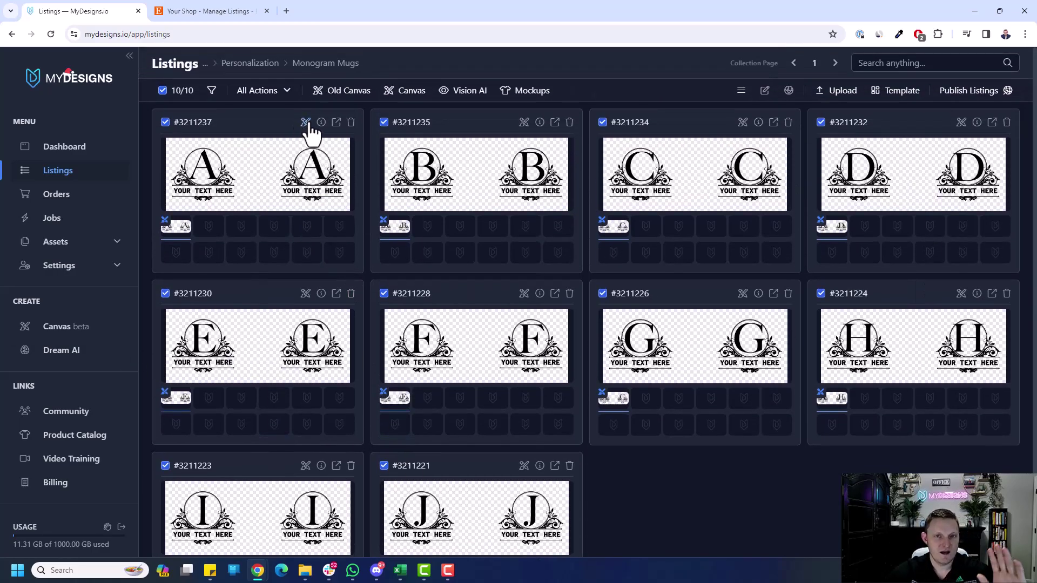
Check both YOUR TEXT HERE boxes in listing A's canvas, then toggle list view and back to grid
{"action": "left_click", "coordinate": [306, 125]}
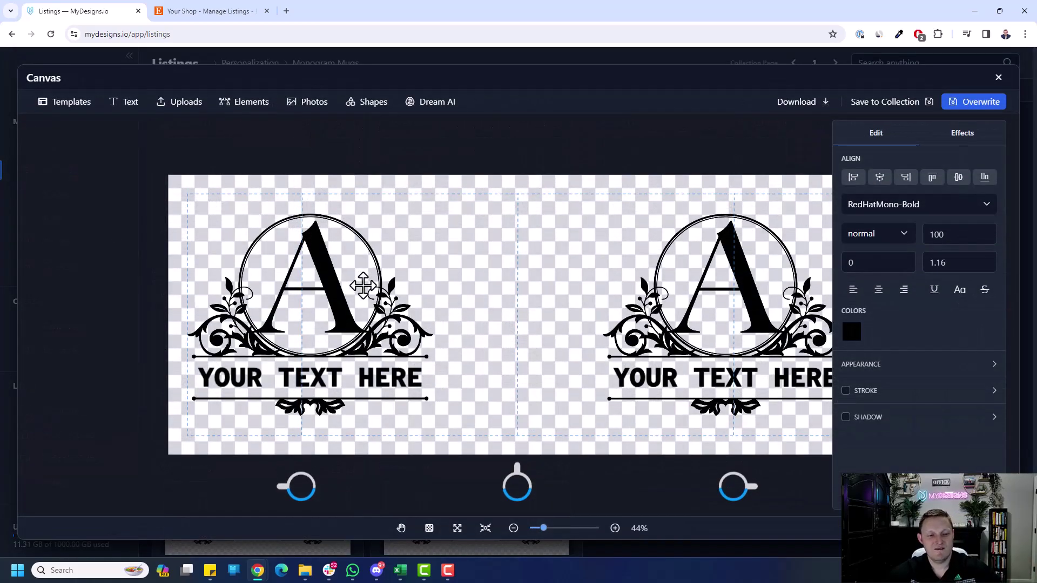
{"action": "left_click", "coordinate": [326, 372]}
{"action": "left_click", "coordinate": [689, 378]}
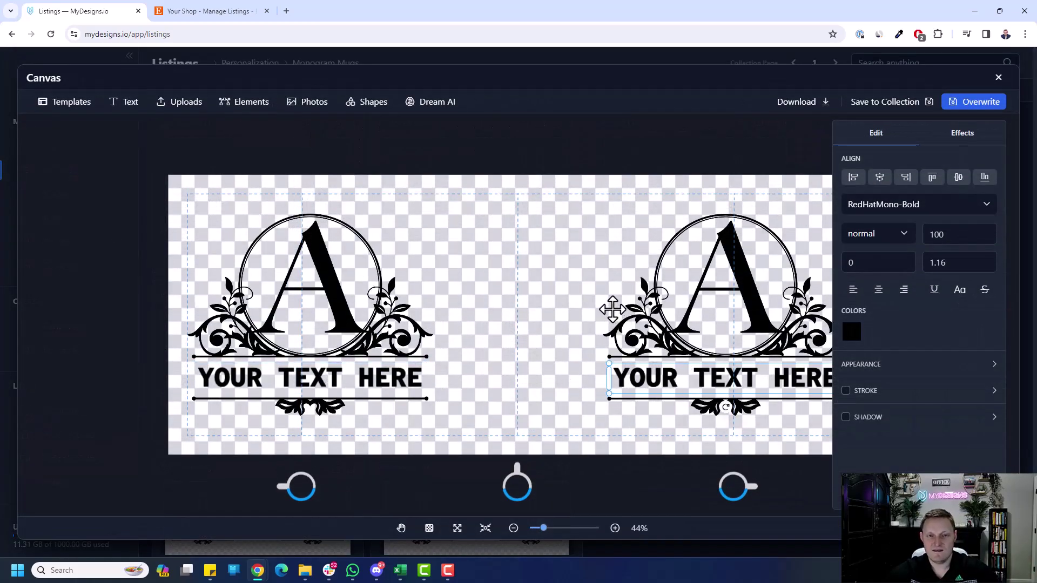
{"action": "left_click", "coordinate": [996, 80]}
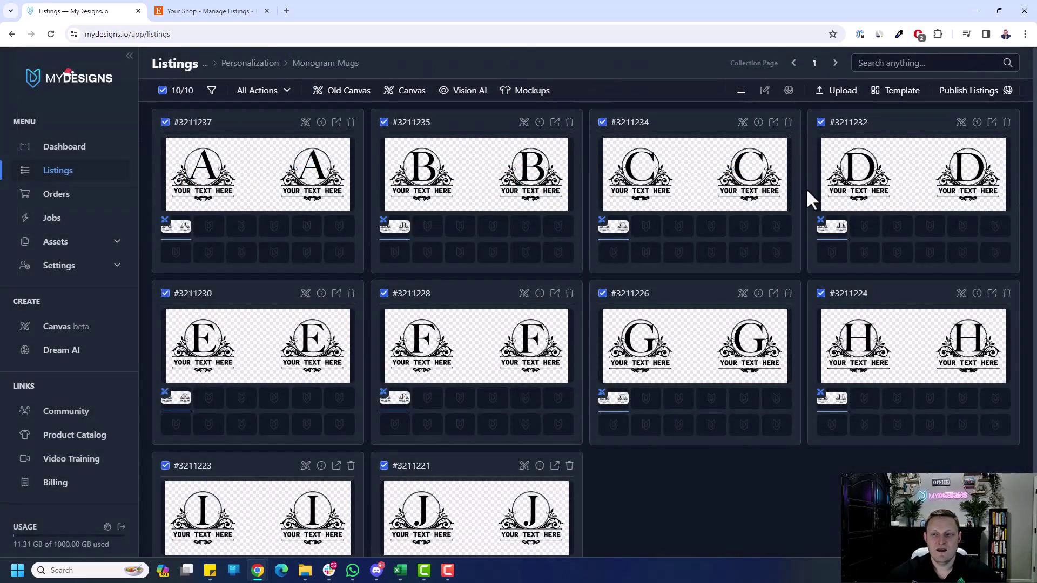
{"action": "left_click", "coordinate": [742, 91]}
{"action": "left_click", "coordinate": [740, 96]}
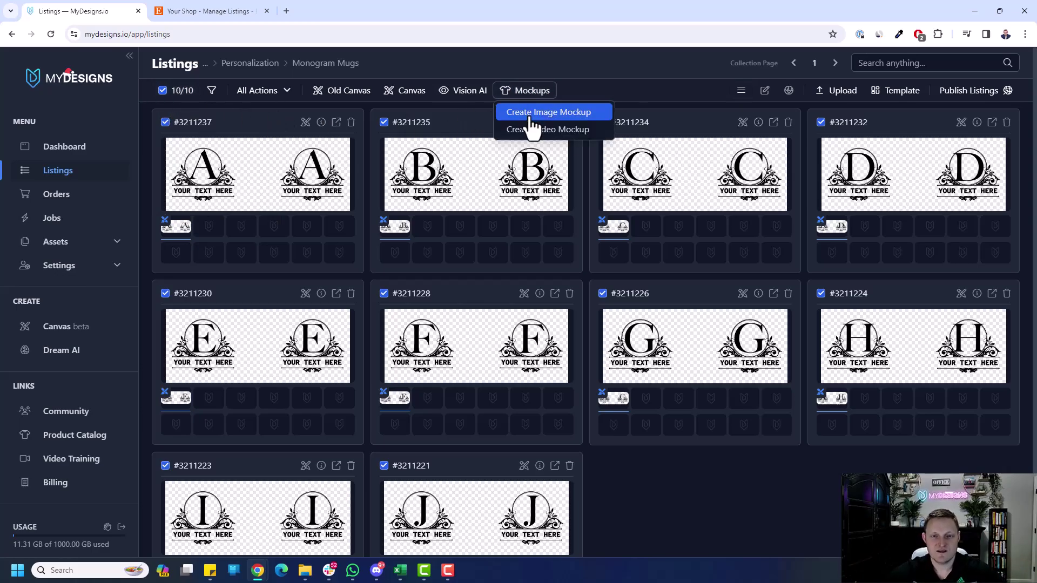
Start an image mockup filtered to Drinkware, searched for '11oz', with Advanced multi-select on
{"action": "left_click", "coordinate": [530, 110]}
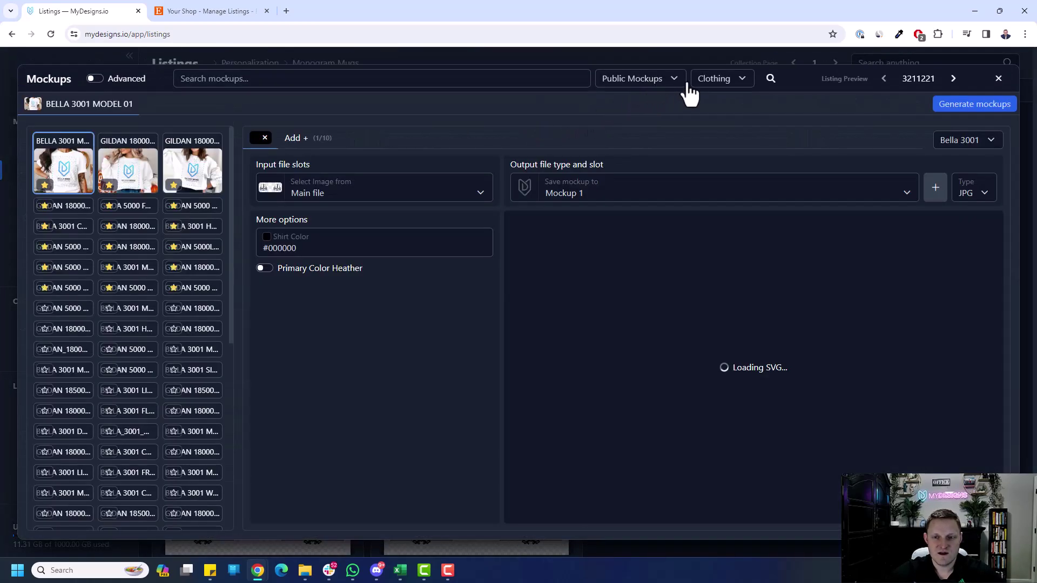
{"action": "left_click", "coordinate": [726, 81]}
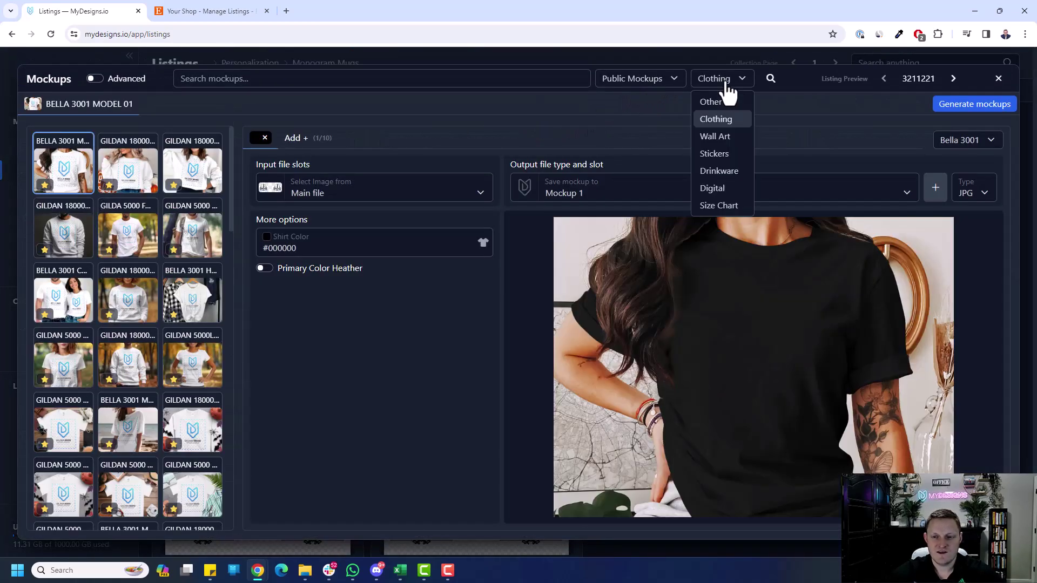
{"action": "left_click", "coordinate": [720, 170]}
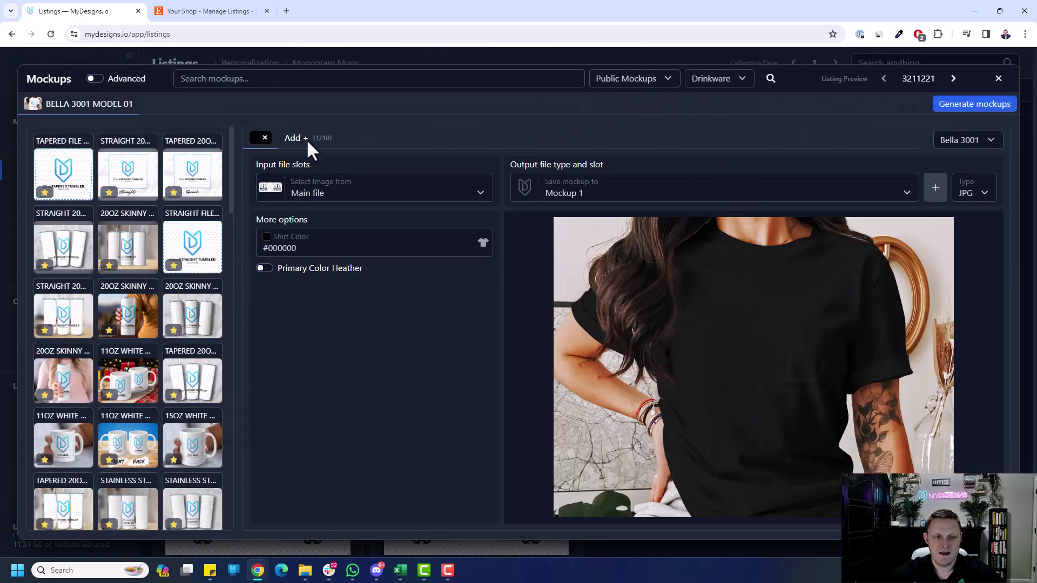
{"action": "left_click", "coordinate": [234, 78]}
{"action": "type", "text": "11oz"}
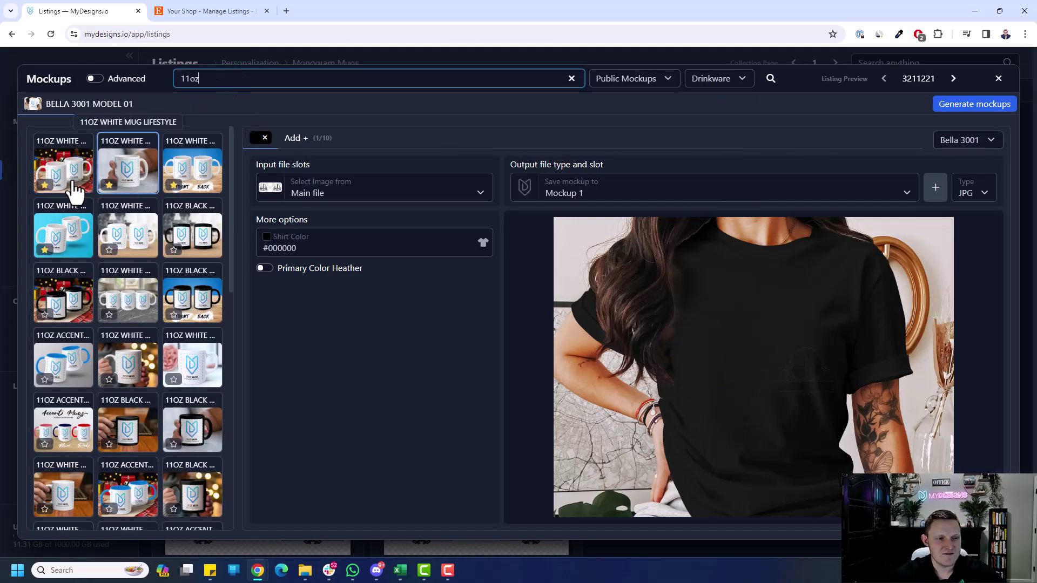
{"action": "left_click", "coordinate": [95, 79]}
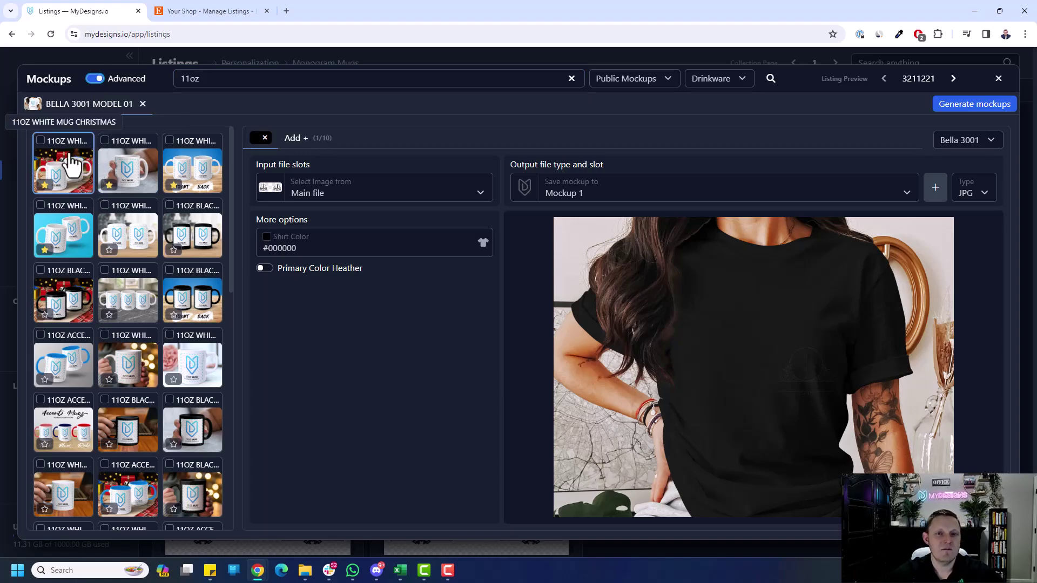
Add the Christmas, Front & Back and Studio 11oz mug mockups, eyedropping teal for the Studio background
{"action": "left_click", "coordinate": [43, 157]}
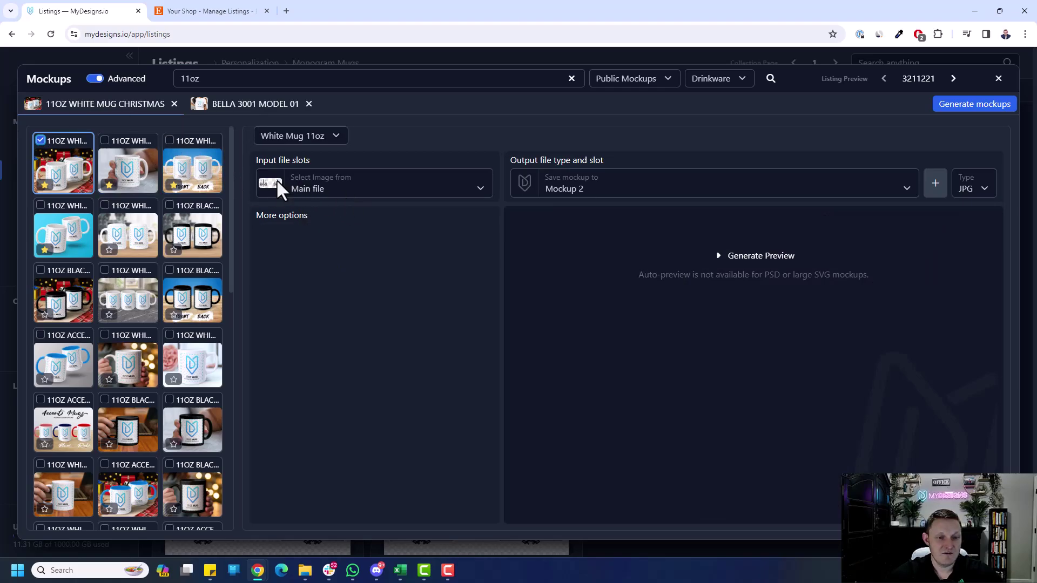
{"action": "left_click", "coordinate": [180, 151]}
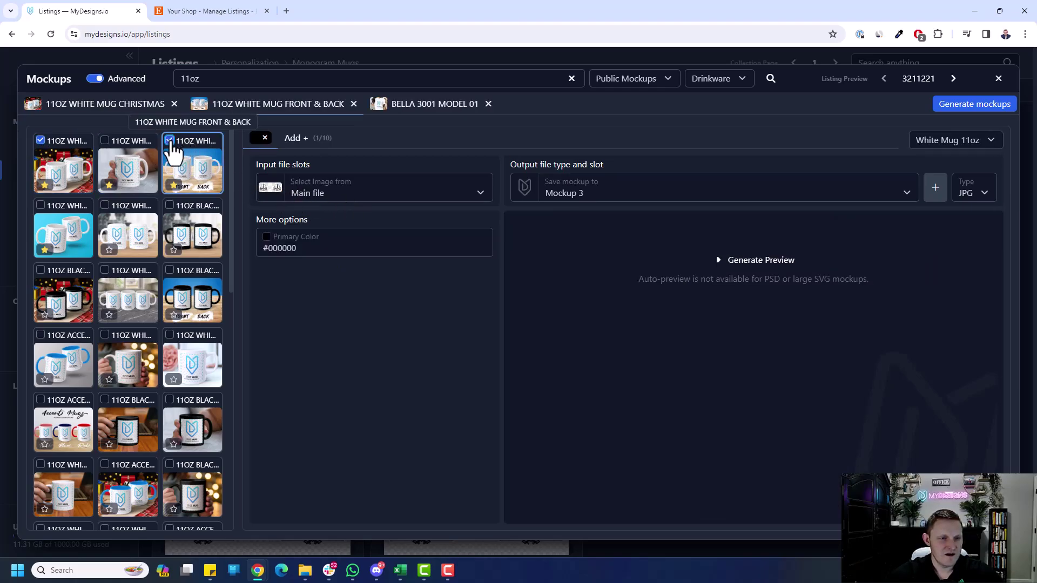
{"action": "left_click", "coordinate": [64, 213]}
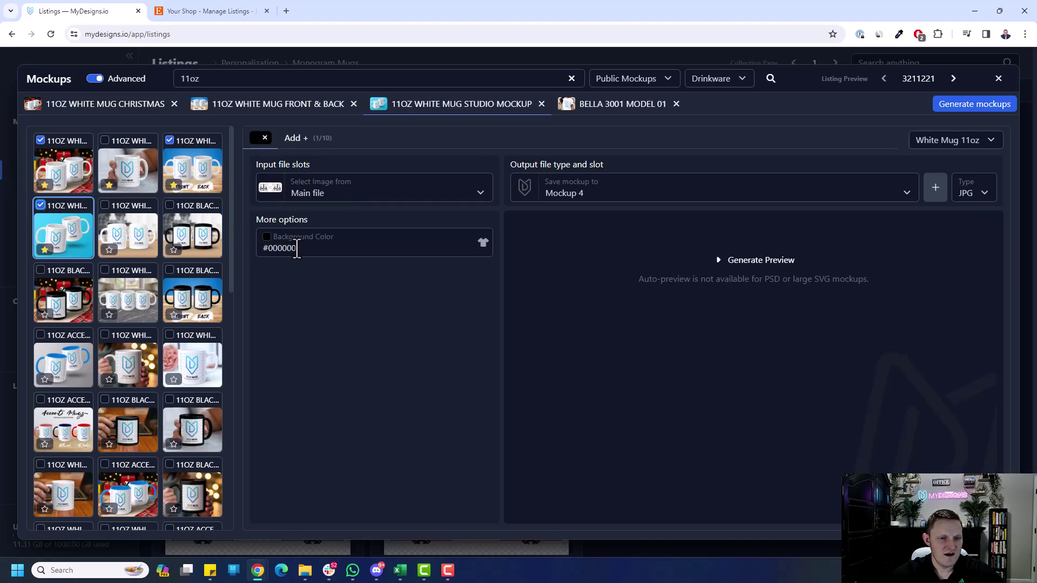
{"action": "left_click", "coordinate": [268, 240]}
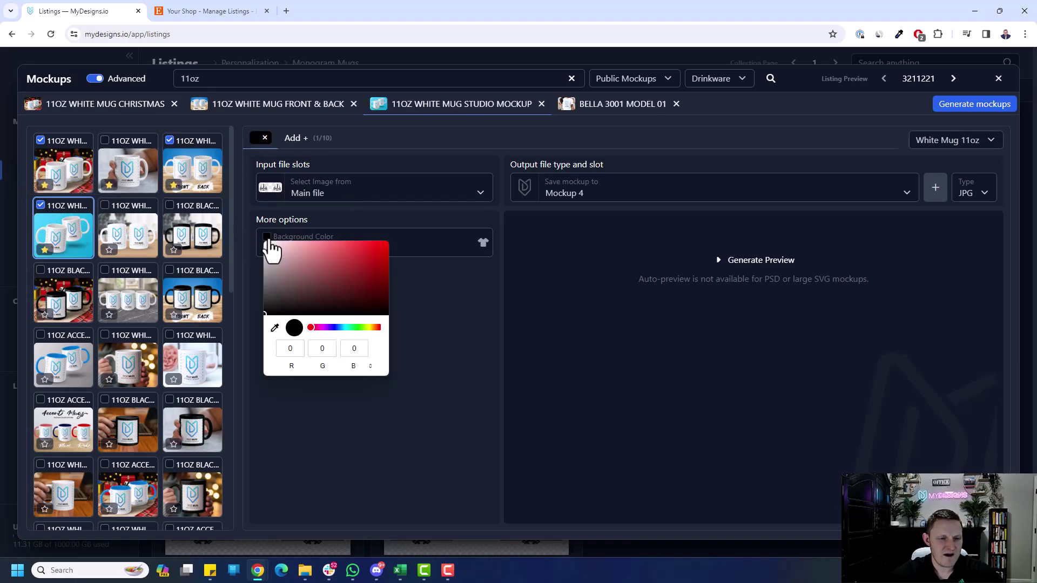
{"action": "left_click", "coordinate": [275, 328]}
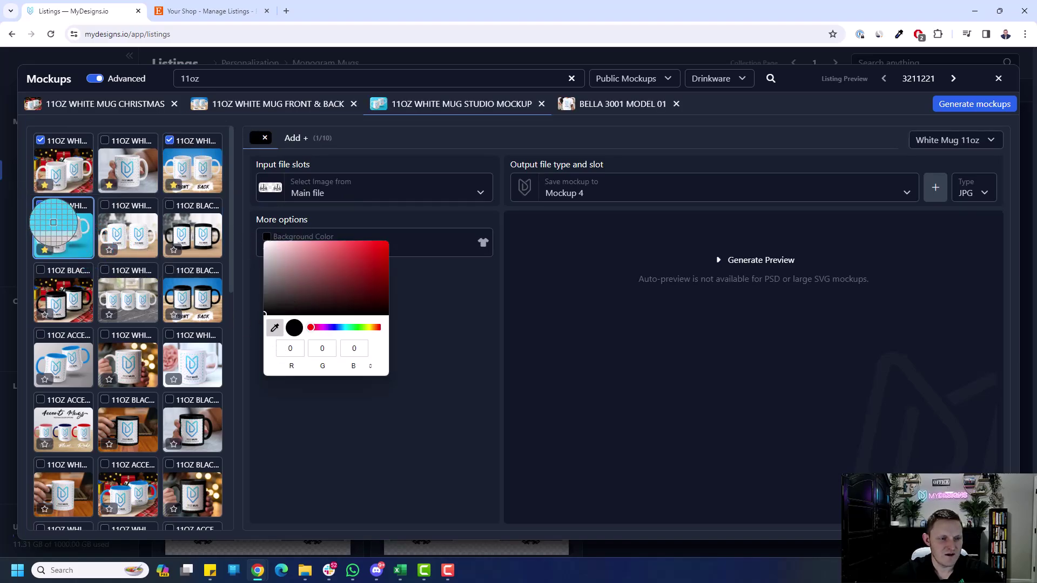
{"action": "left_click", "coordinate": [66, 234]}
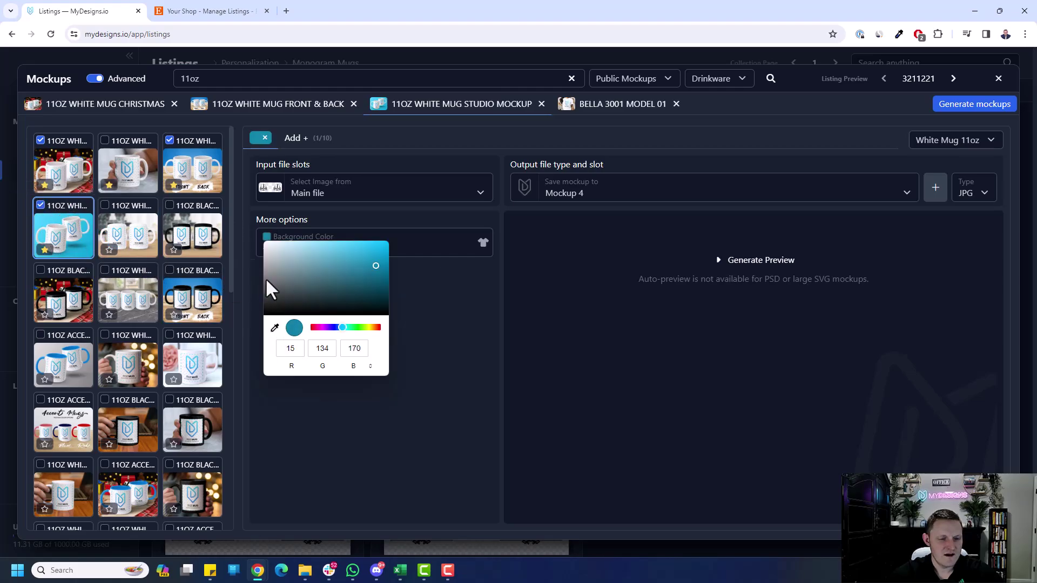
{"action": "left_click", "coordinate": [467, 299]}
Add the plain and Lifestyle 11oz white mugs, and set the Front & Back primary colour to blue #2886d0
{"action": "left_click", "coordinate": [131, 214]}
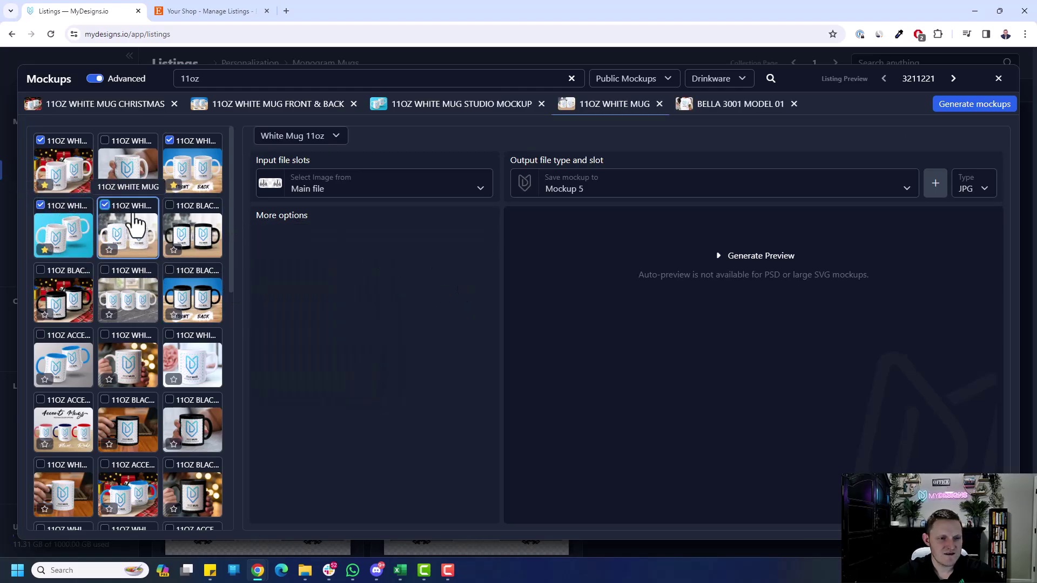
{"action": "left_click", "coordinate": [125, 167]}
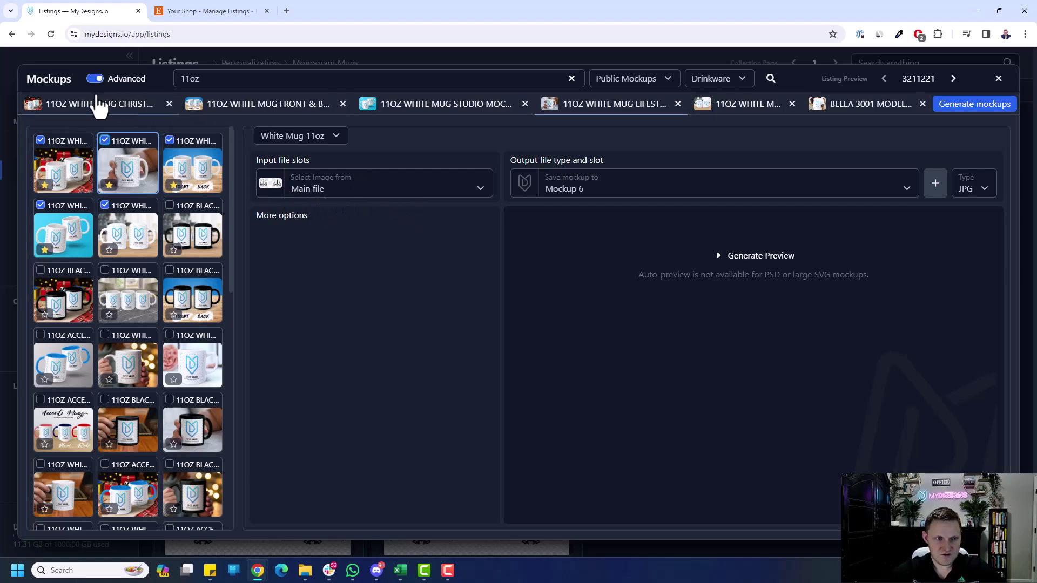
{"action": "left_click", "coordinate": [87, 106]}
{"action": "left_click", "coordinate": [219, 106]}
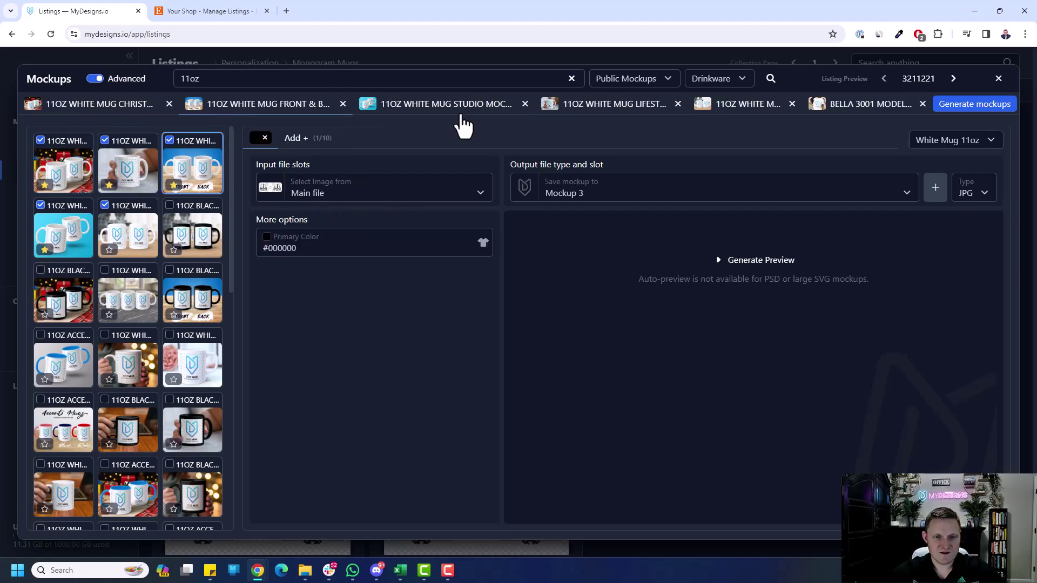
{"action": "left_click", "coordinate": [267, 236]}
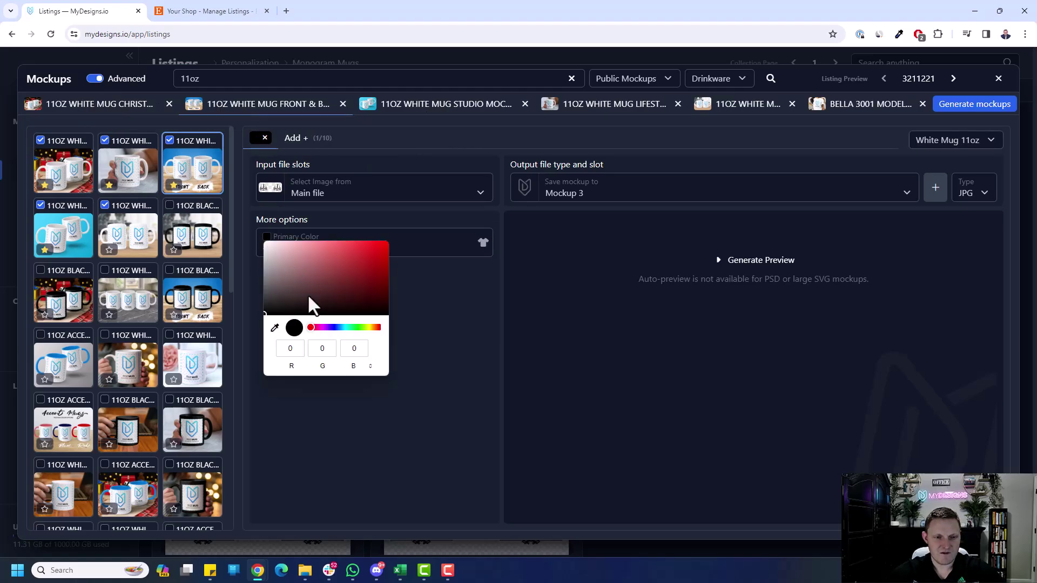
{"action": "left_click", "coordinate": [274, 328]}
{"action": "left_click", "coordinate": [191, 158]}
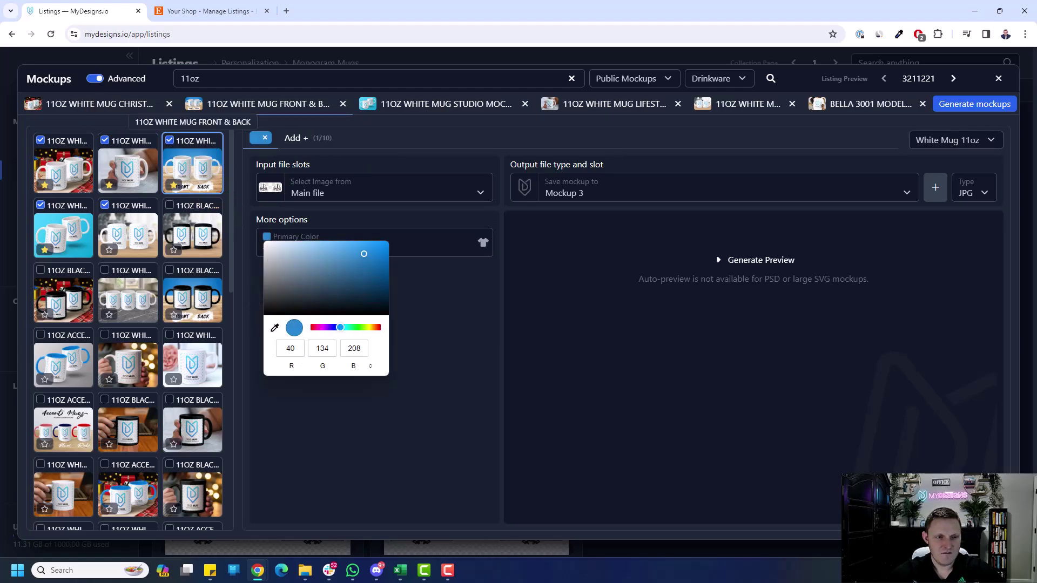
{"action": "left_click", "coordinate": [423, 279]}
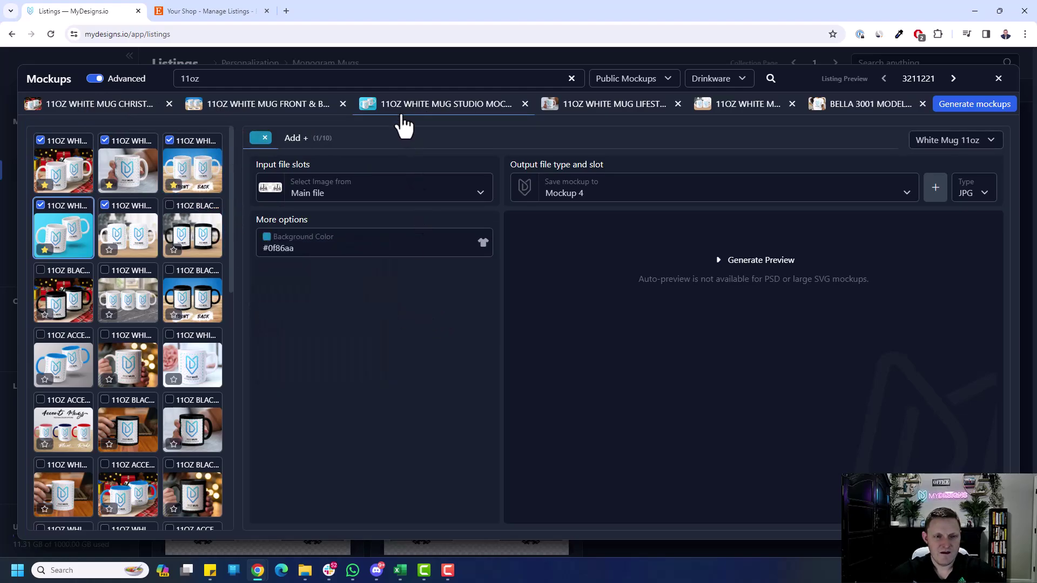
Review the mug mockups, remove the Bella 3001 shirt mockup, and start generating
{"action": "left_click", "coordinate": [575, 115]}
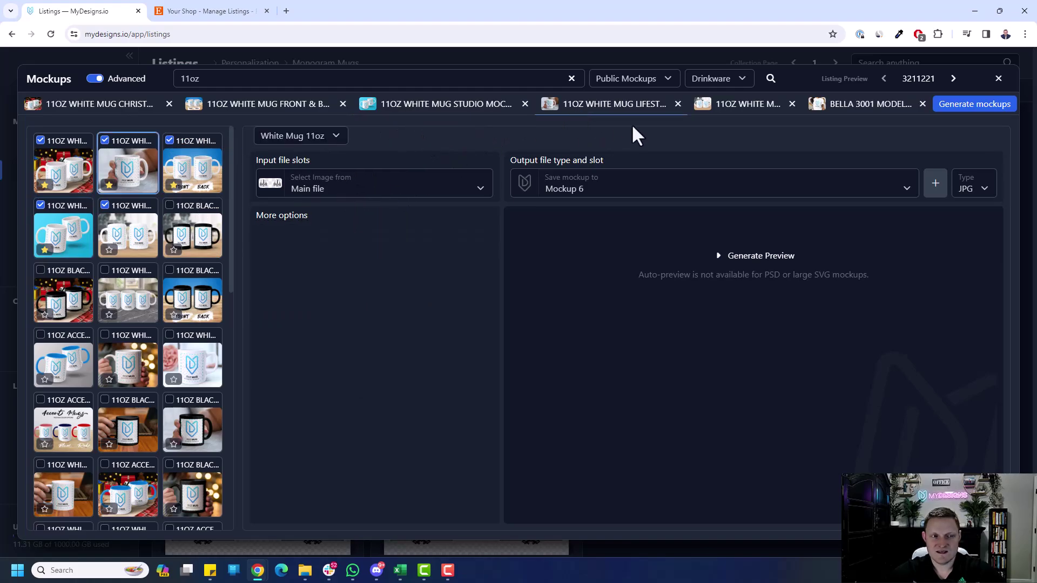
{"action": "left_click", "coordinate": [723, 111]}
{"action": "left_click", "coordinate": [890, 115]}
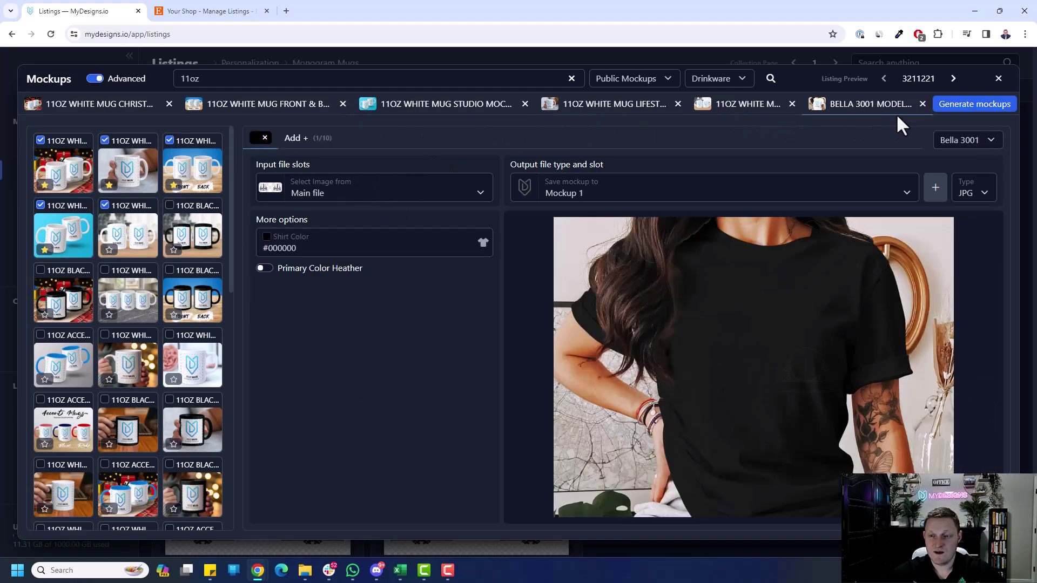
{"action": "left_click", "coordinate": [923, 105]}
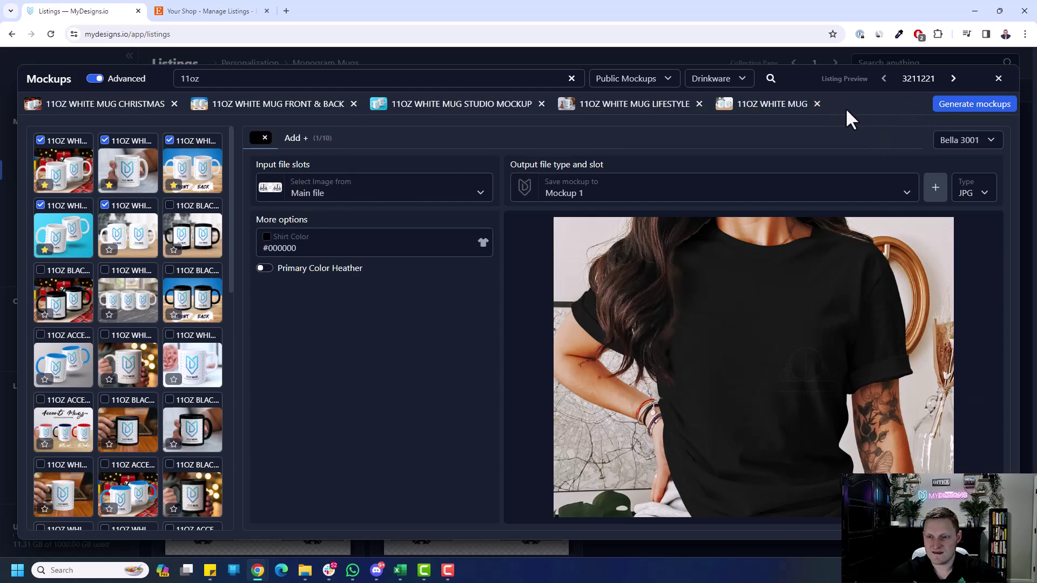
{"action": "left_click", "coordinate": [108, 116]}
{"action": "left_click", "coordinate": [979, 107]}
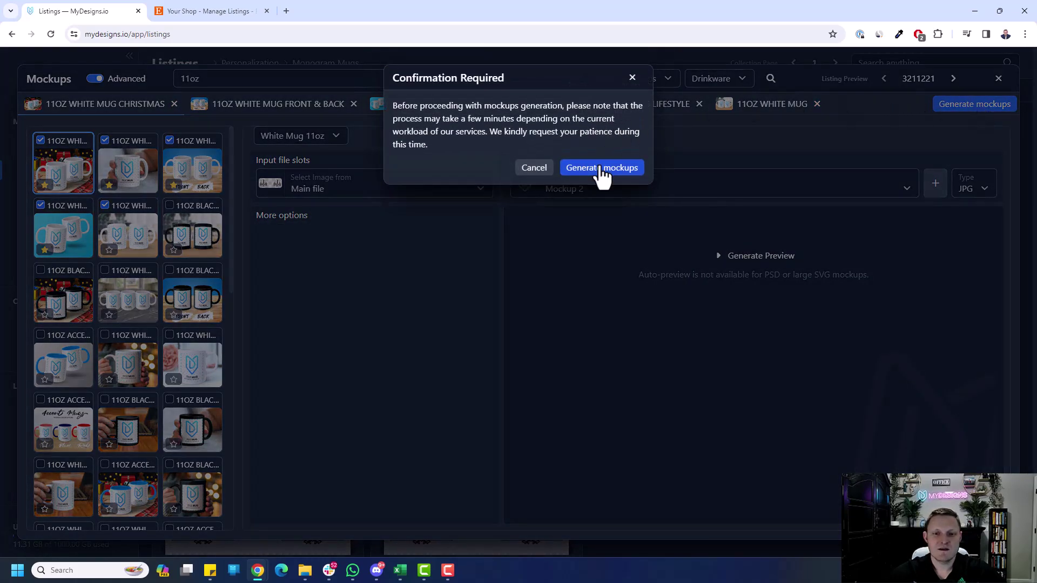
Confirm generation, then preview the Christmas and front/back mug mockups across all listings
{"action": "left_click", "coordinate": [601, 163]}
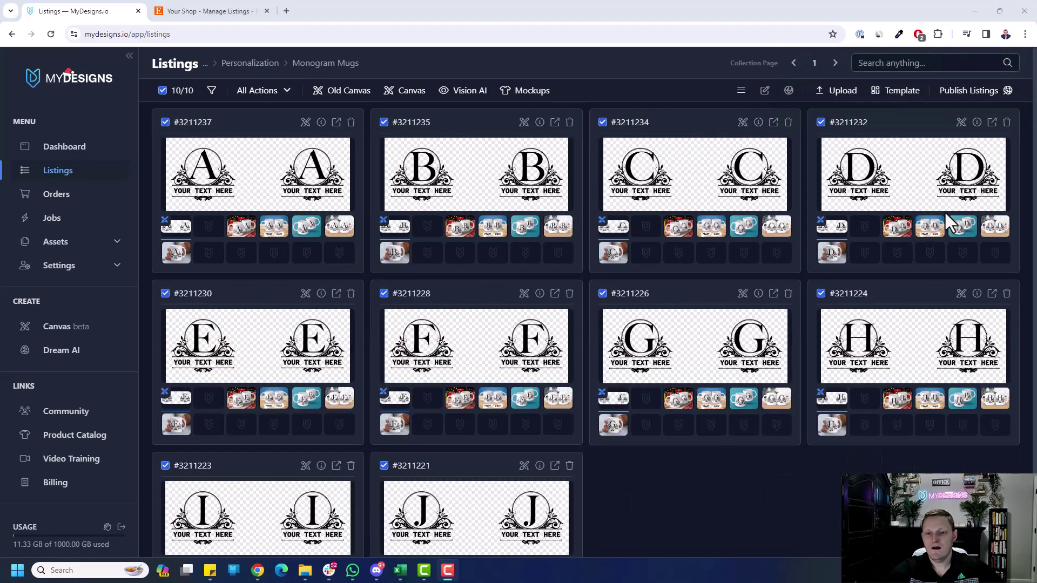
{"action": "left_click", "coordinate": [242, 233]}
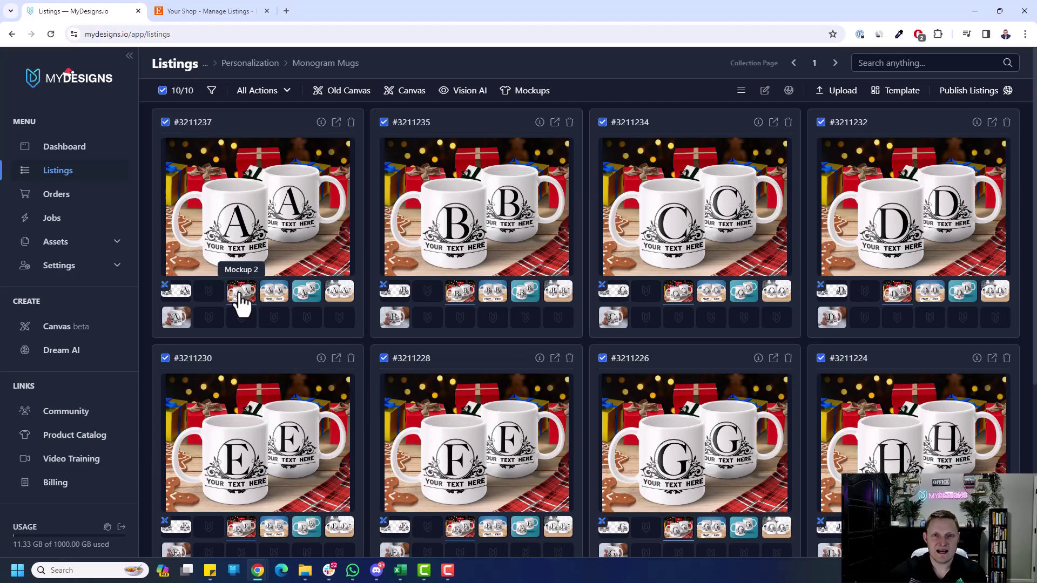
{"action": "scroll", "coordinate": [912, 216], "scroll_direction": "down", "scroll_amount": 2}
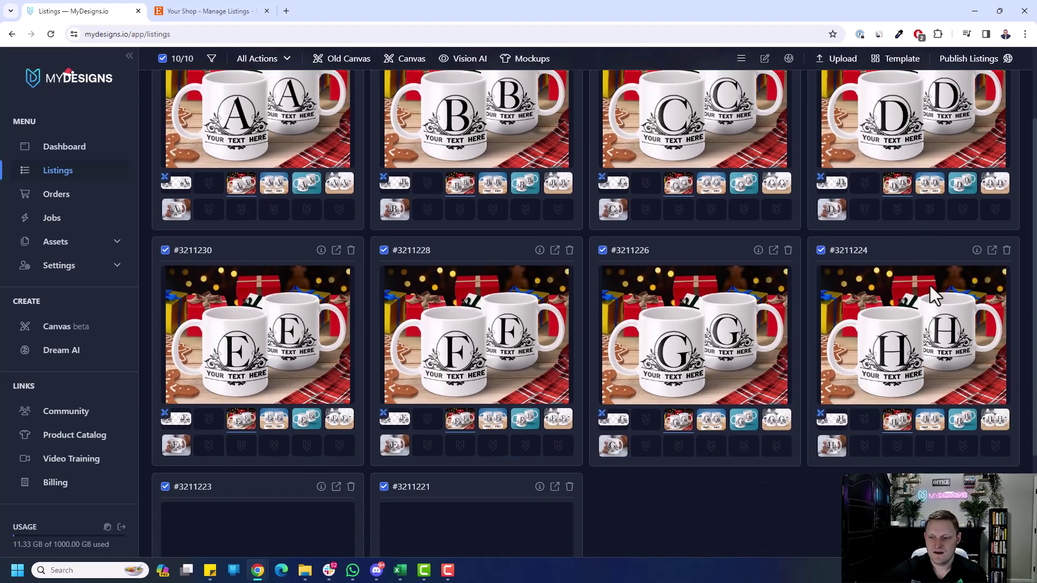
{"action": "scroll", "coordinate": [271, 423], "scroll_direction": "down", "scroll_amount": 3}
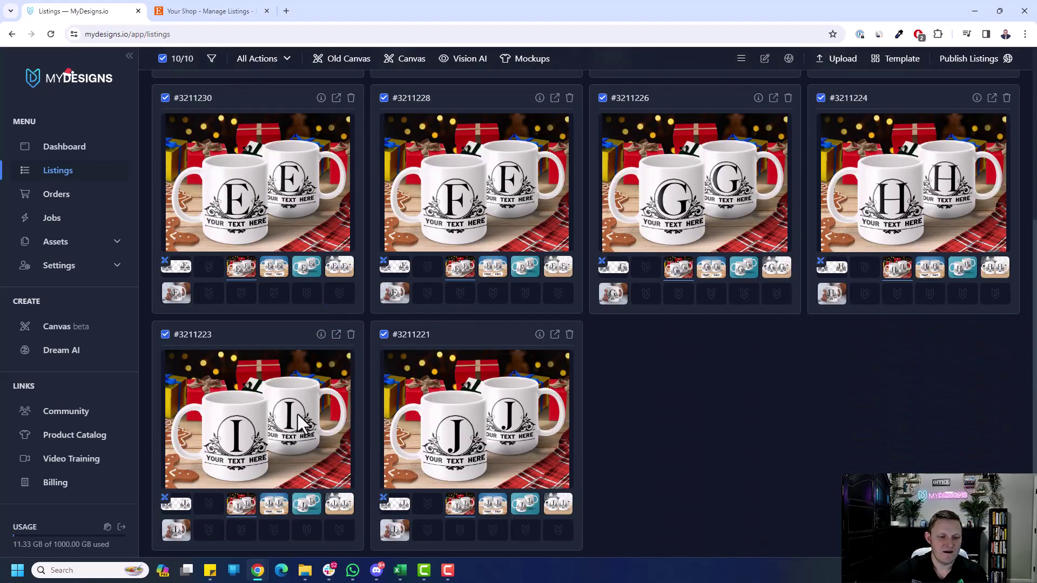
{"action": "scroll", "coordinate": [310, 417], "scroll_direction": "up", "scroll_amount": 5}
{"action": "left_click", "coordinate": [274, 292]}
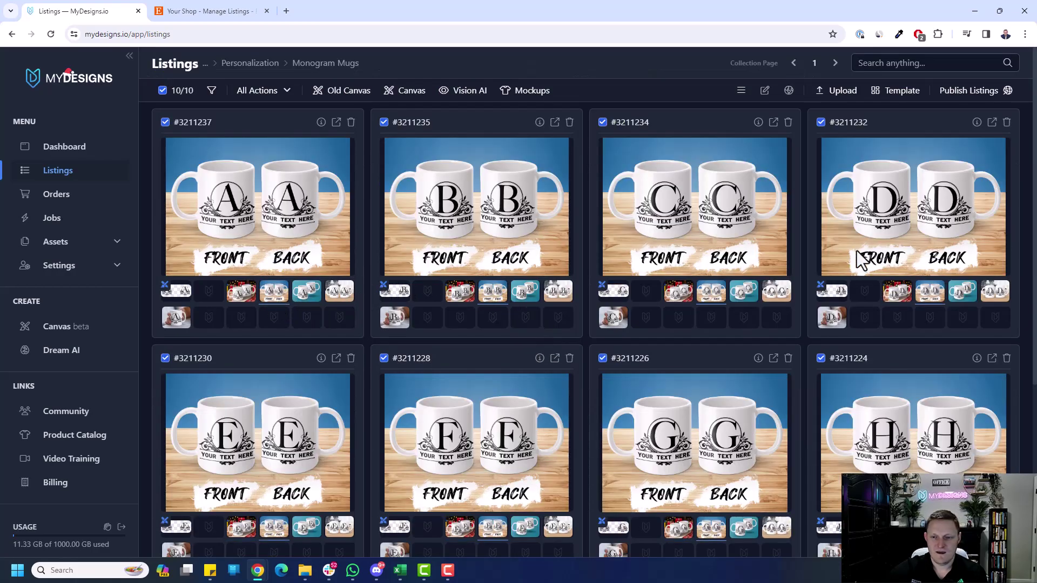
{"action": "scroll", "coordinate": [859, 246], "scroll_direction": "down", "scroll_amount": 3}
{"action": "scroll", "coordinate": [859, 245], "scroll_direction": "up", "scroll_amount": 3}
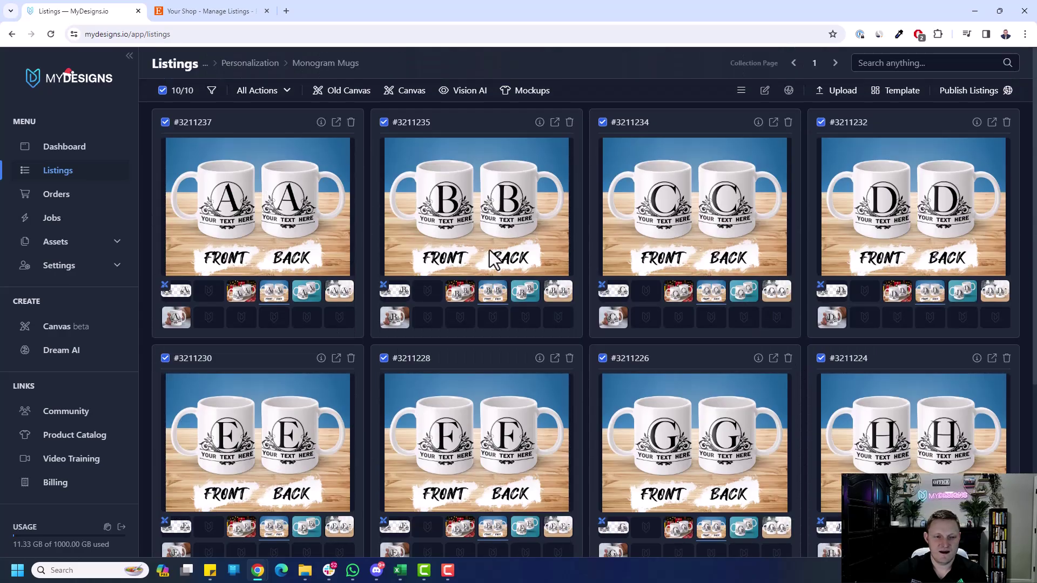
Preview the teal, wood-table and finally the hand-held mug mockups on every listing card
{"action": "left_click", "coordinate": [313, 298]}
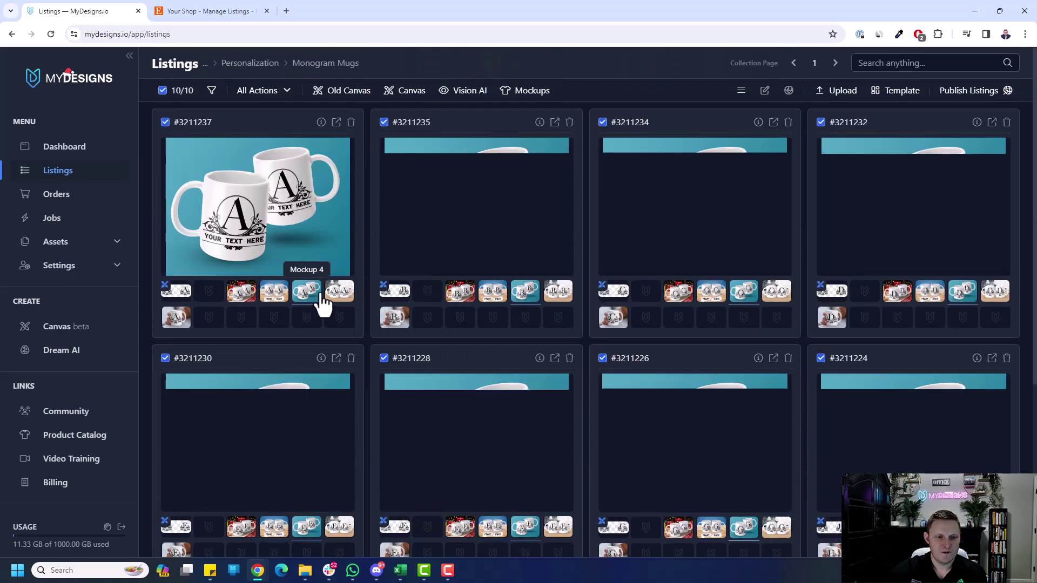
{"action": "scroll", "coordinate": [884, 238], "scroll_direction": "down", "scroll_amount": 3}
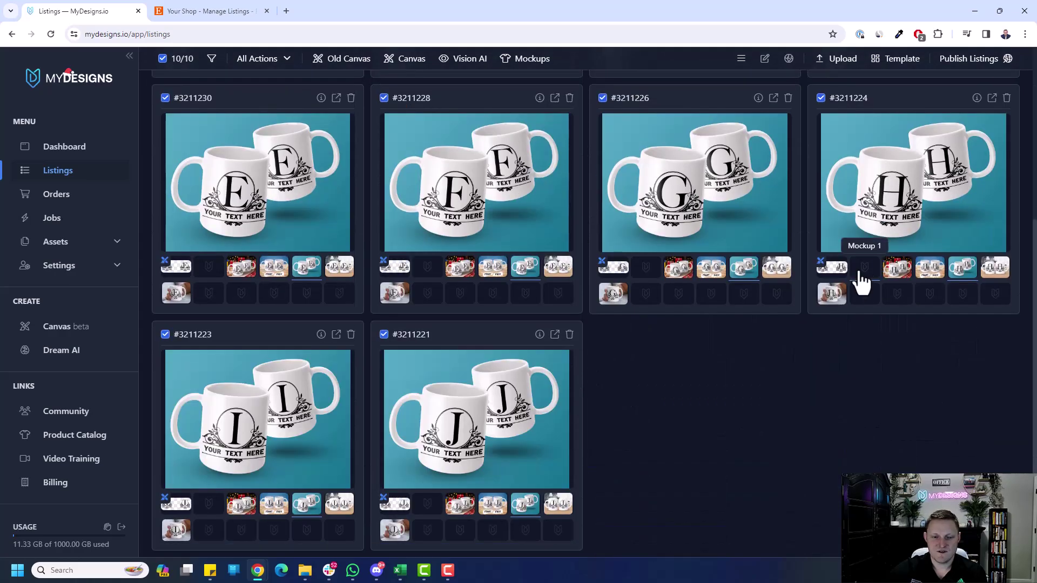
{"action": "scroll", "coordinate": [861, 283], "scroll_direction": "up", "scroll_amount": 3}
{"action": "left_click", "coordinate": [340, 294]}
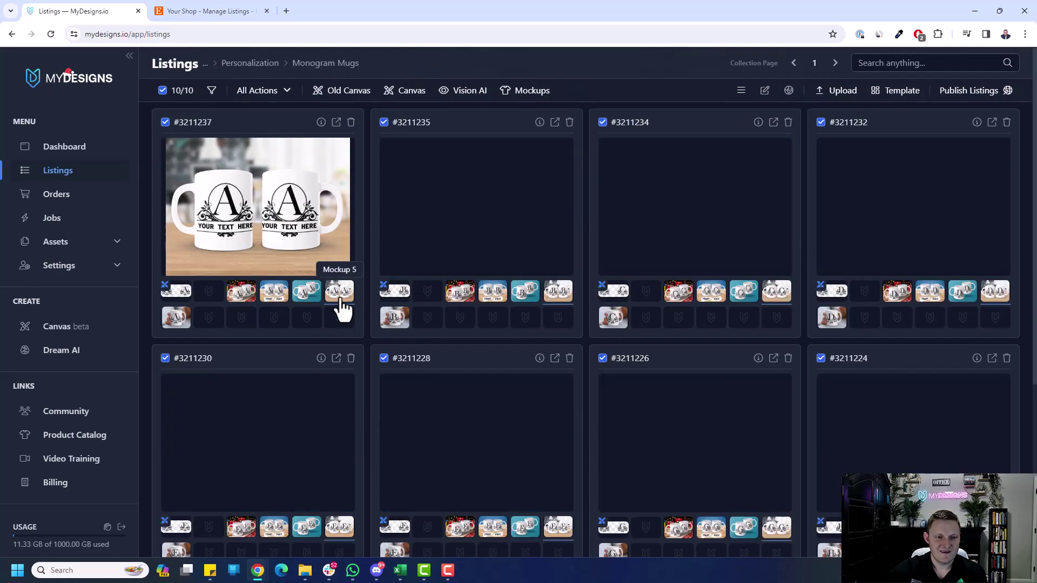
{"action": "scroll", "coordinate": [992, 230], "scroll_direction": "down", "scroll_amount": 3}
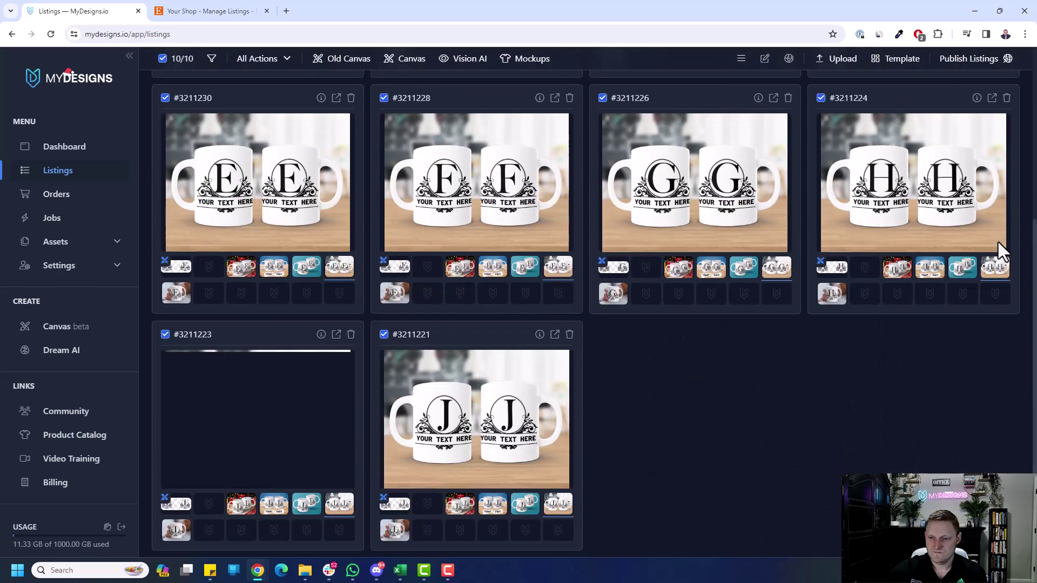
{"action": "scroll", "coordinate": [998, 242], "scroll_direction": "up", "scroll_amount": 3}
{"action": "left_click", "coordinate": [176, 319]}
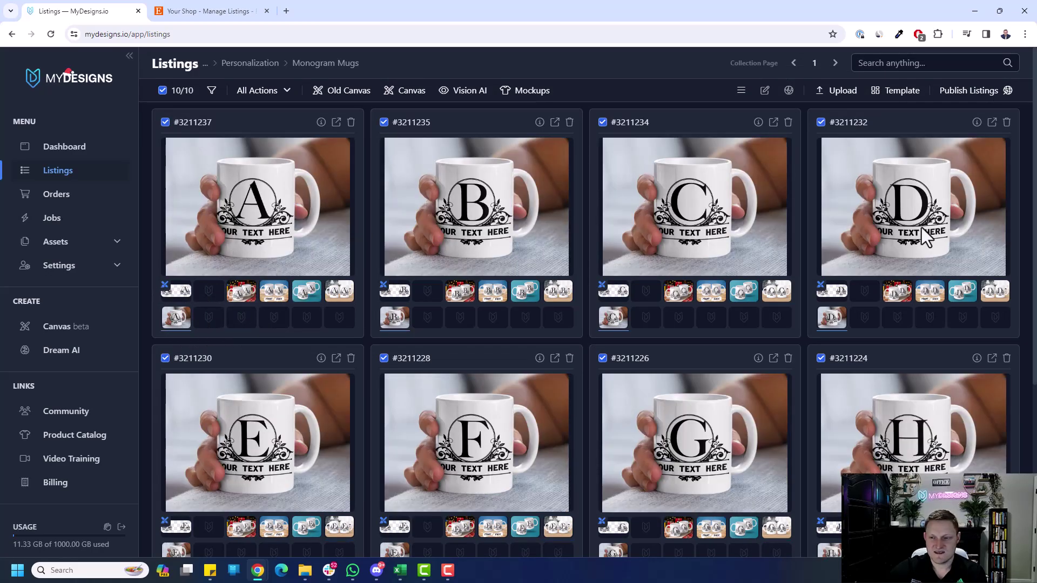
{"action": "scroll", "coordinate": [920, 225], "scroll_direction": "down", "scroll_amount": 3}
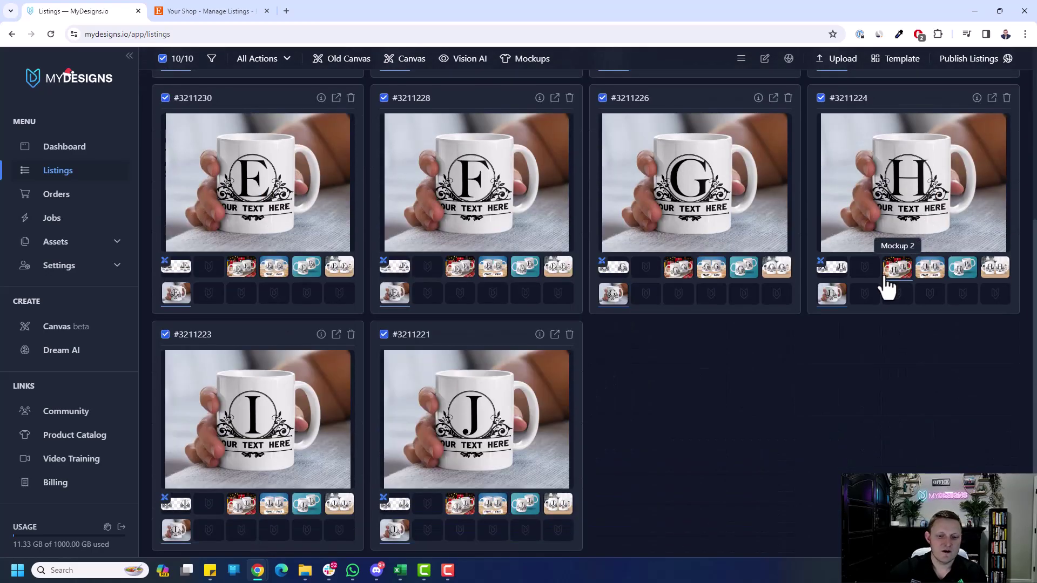
{"action": "scroll", "coordinate": [880, 289], "scroll_direction": "up", "scroll_amount": 3}
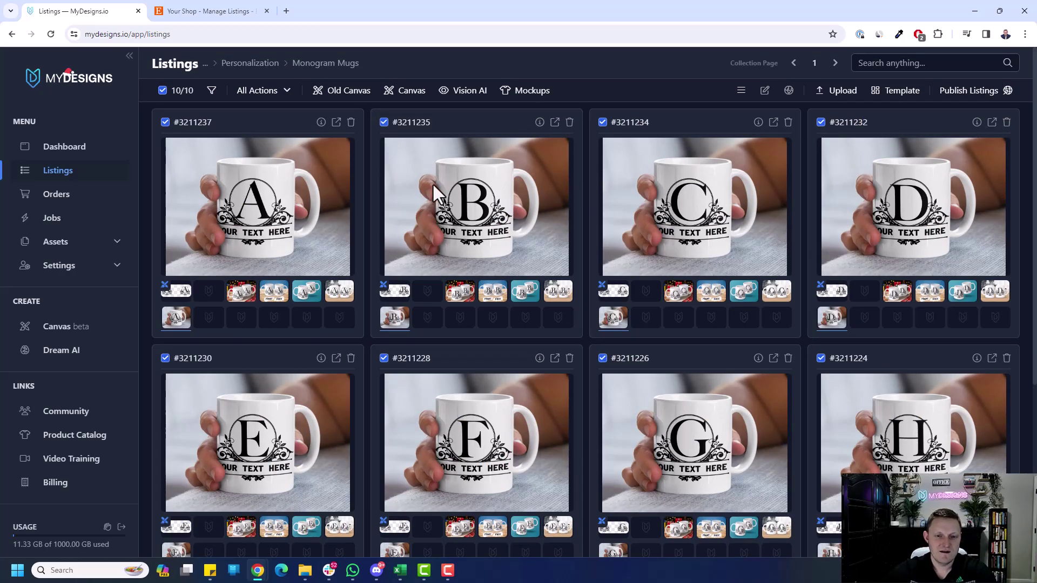
Switch to list view, show the flat design files, and focus the first listing's description and title fields
{"action": "left_click", "coordinate": [740, 91]}
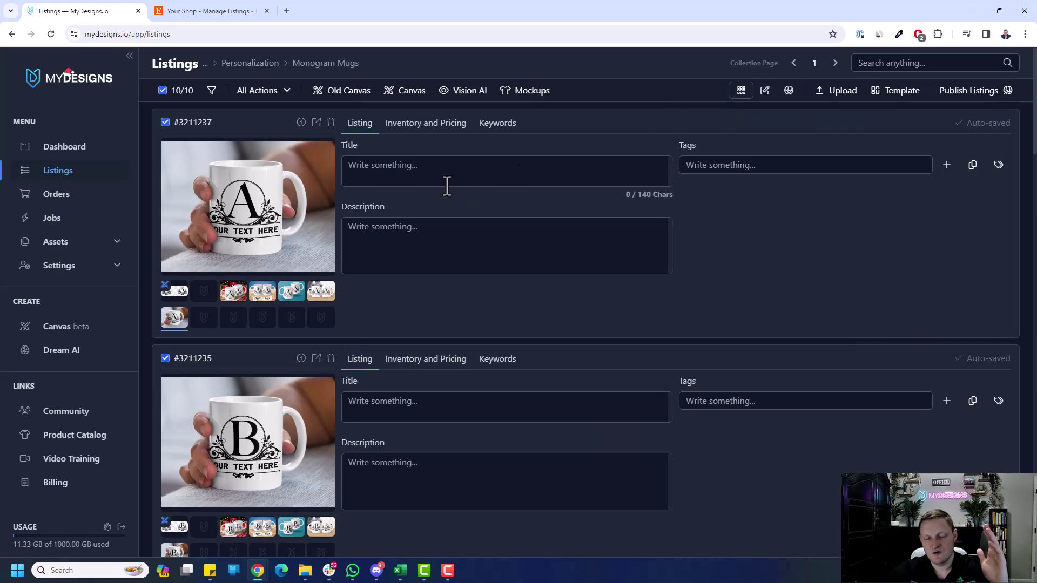
{"action": "left_click", "coordinate": [173, 290]}
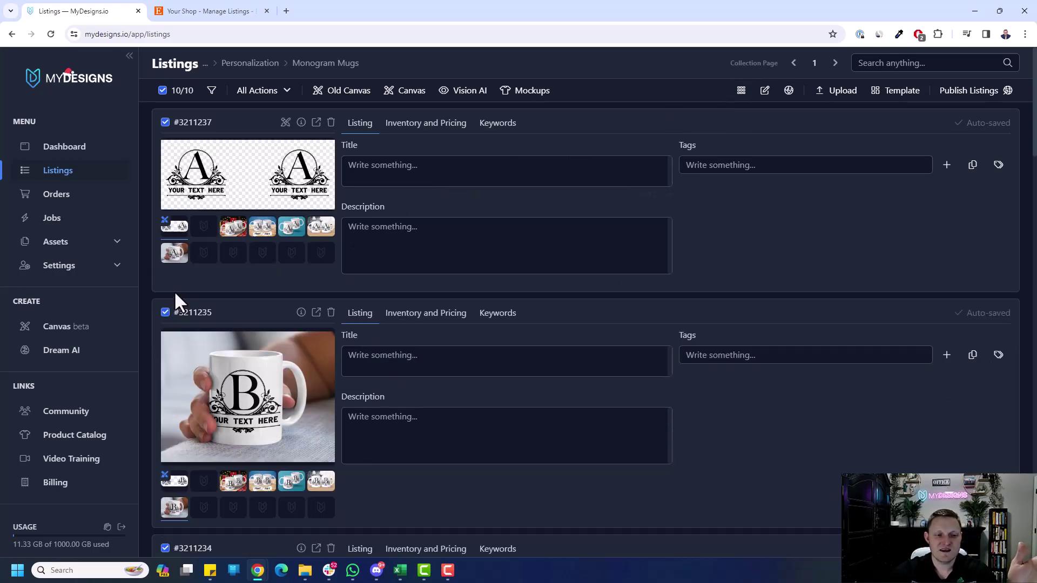
{"action": "left_click", "coordinate": [395, 233]}
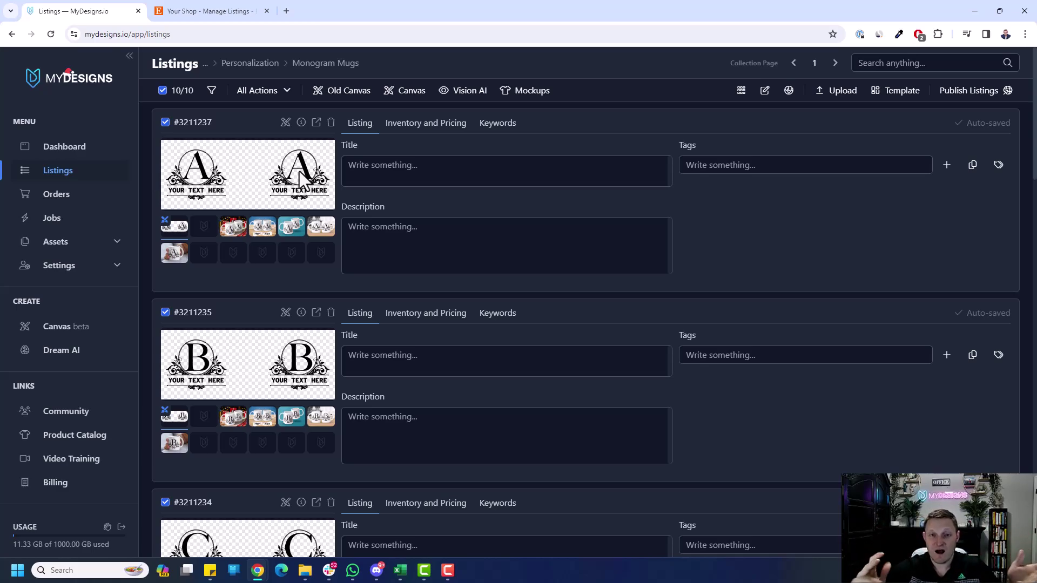
{"action": "left_click", "coordinate": [352, 170]}
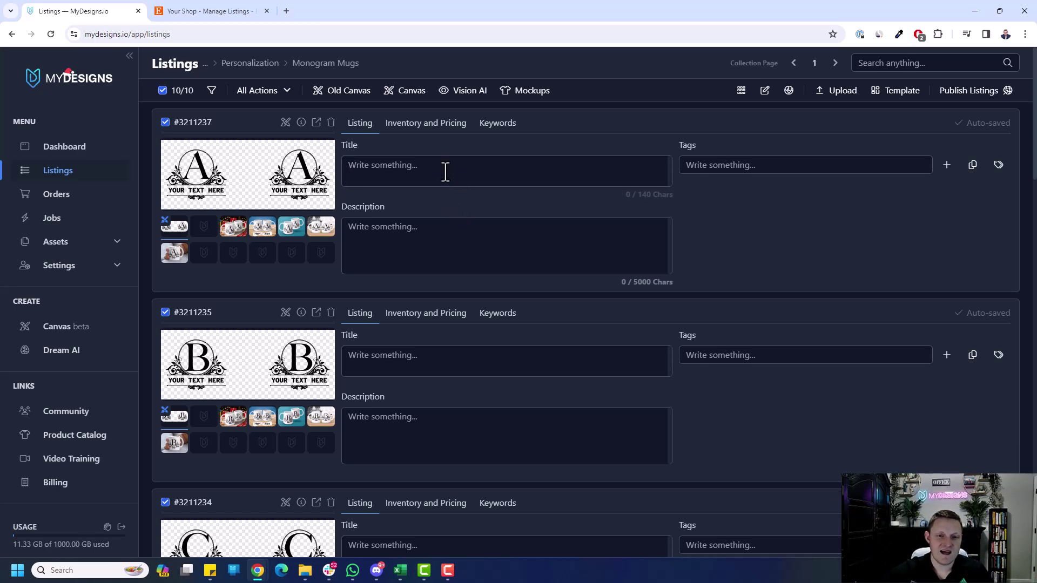
Set Vision AI to use the Main file, product type Mug, targeting Title, Description and Tags
{"action": "left_click", "coordinate": [463, 93]}
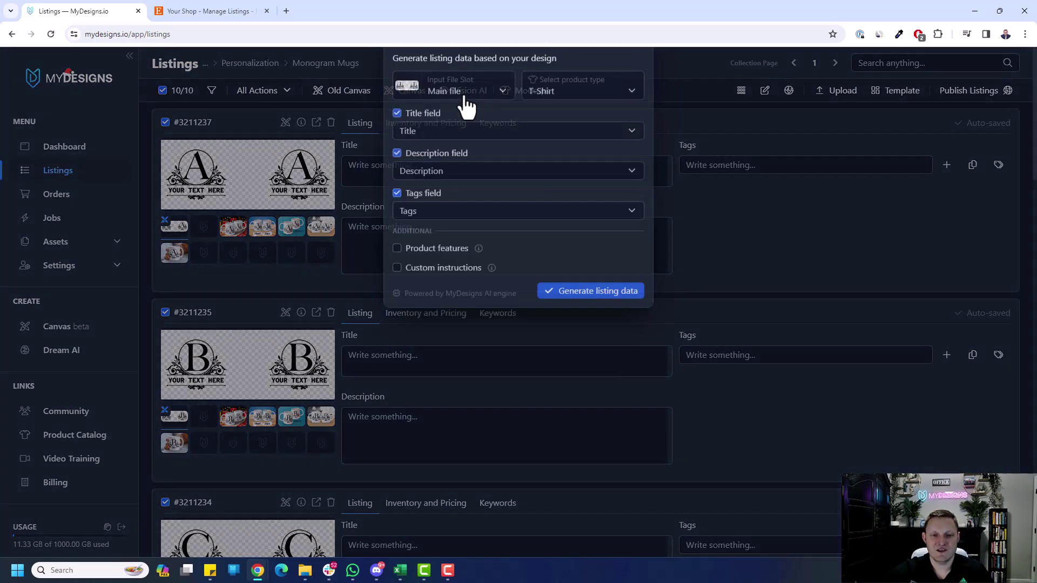
{"action": "left_click", "coordinate": [459, 140]}
{"action": "left_click", "coordinate": [441, 163]}
{"action": "left_click", "coordinate": [562, 142]}
{"action": "scroll", "coordinate": [572, 183], "scroll_direction": "down", "scroll_amount": 3}
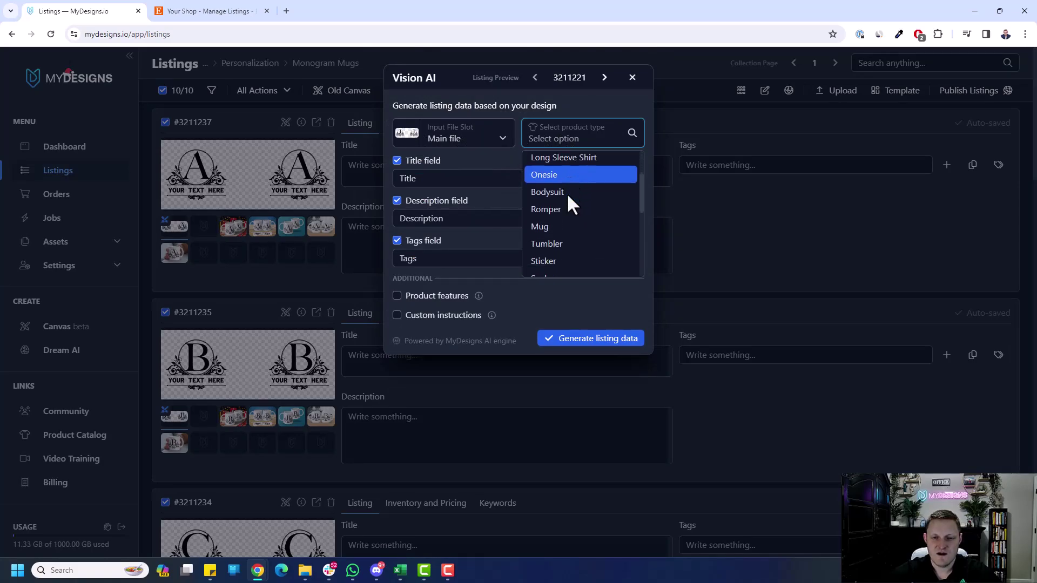
{"action": "left_click", "coordinate": [560, 197]}
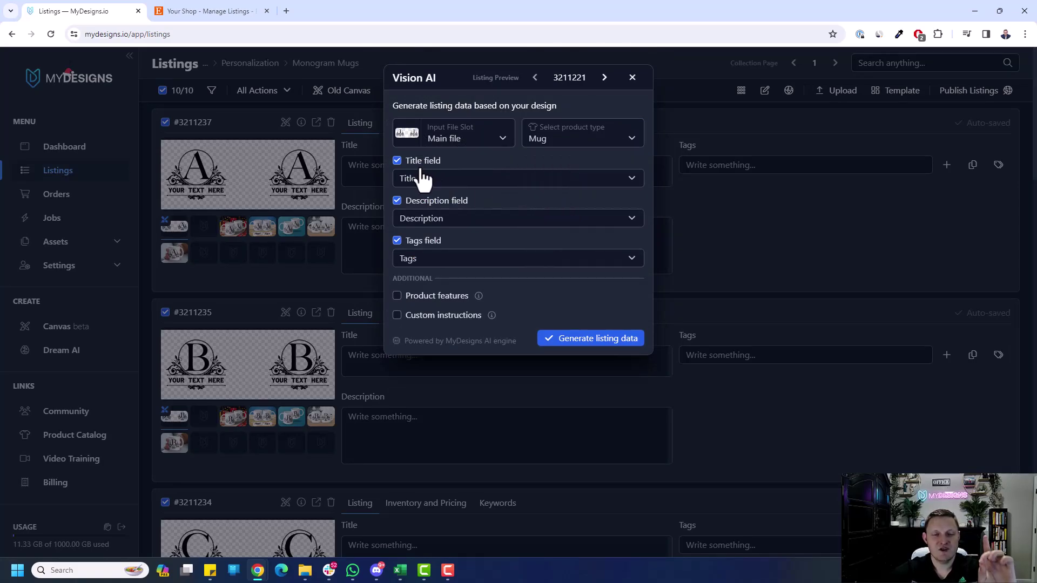
{"action": "left_click", "coordinate": [422, 180]}
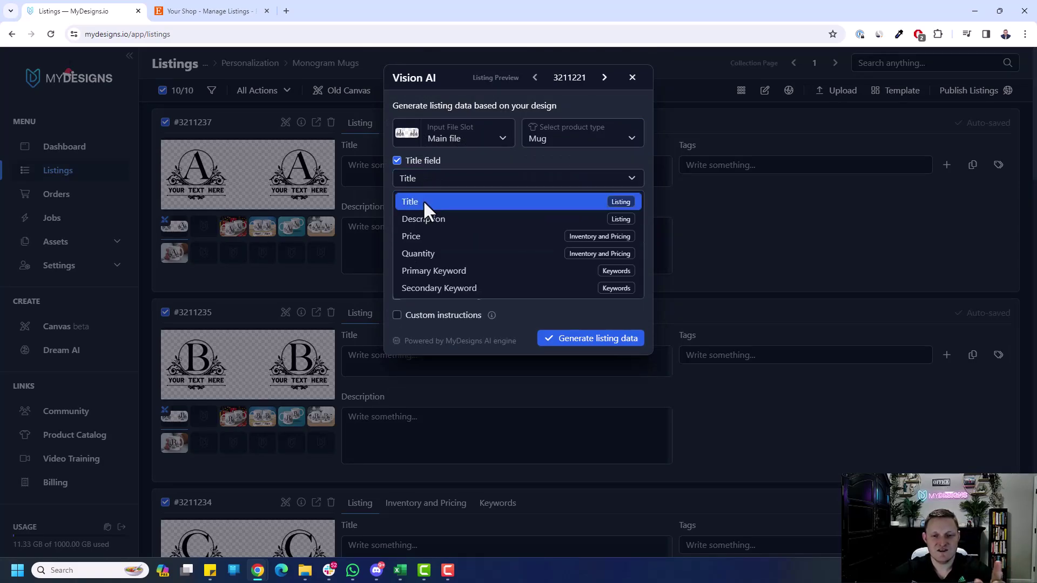
{"action": "left_click", "coordinate": [424, 202]}
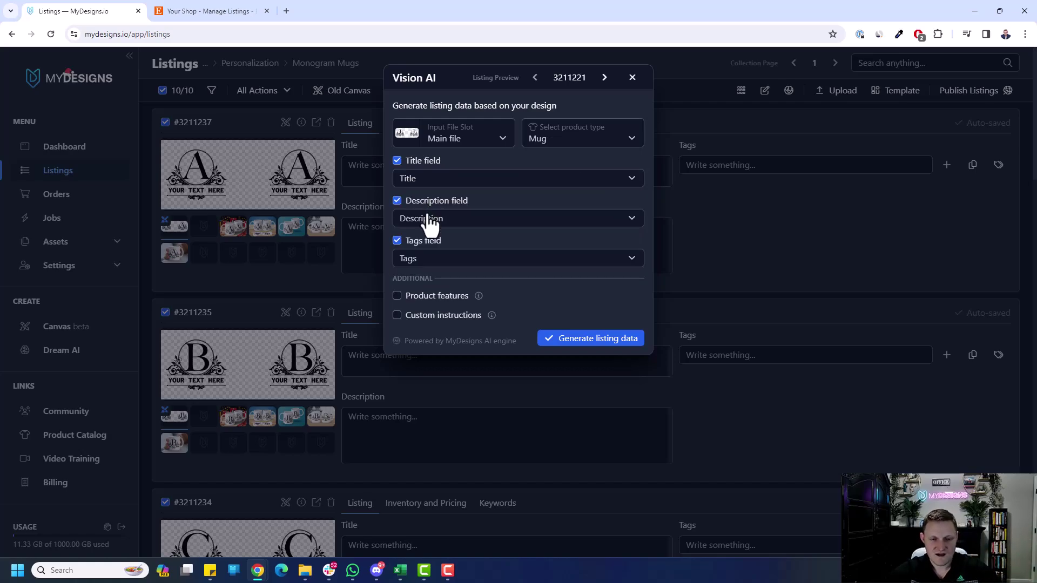
{"action": "left_click", "coordinate": [435, 222]}
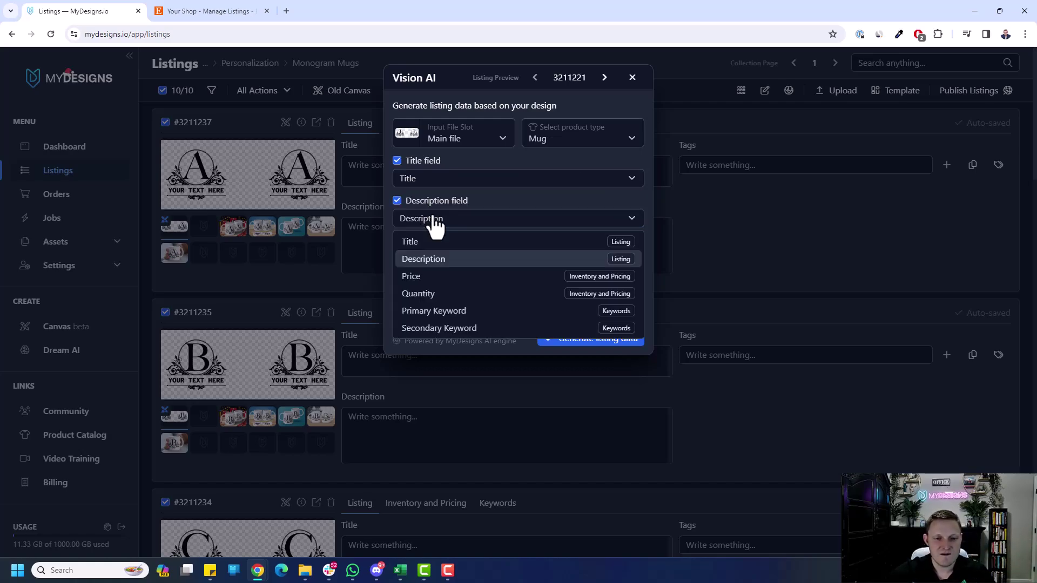
{"action": "left_click", "coordinate": [426, 257]}
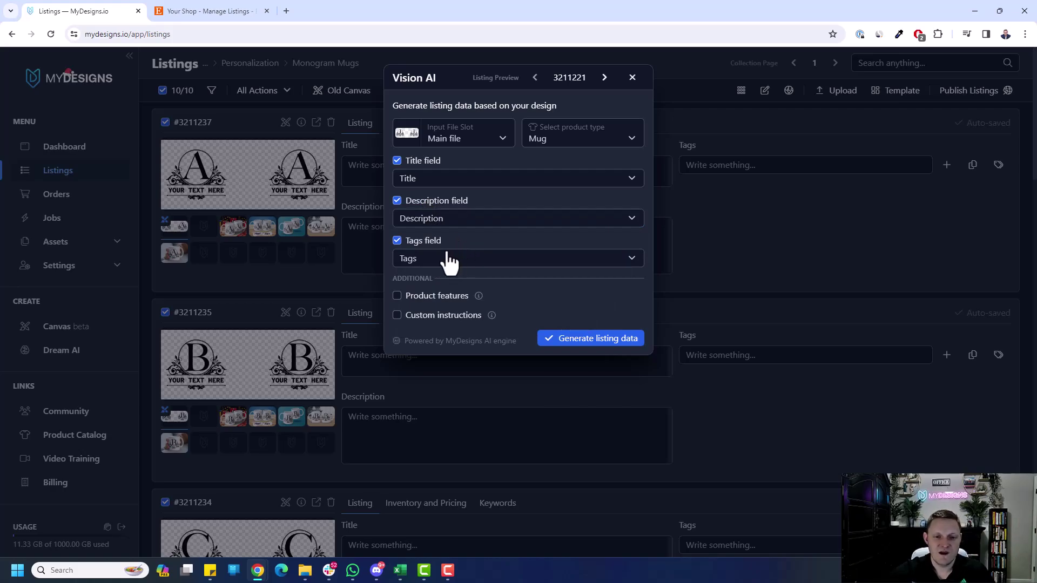
{"action": "left_click", "coordinate": [447, 259]}
{"action": "left_click", "coordinate": [431, 280]}
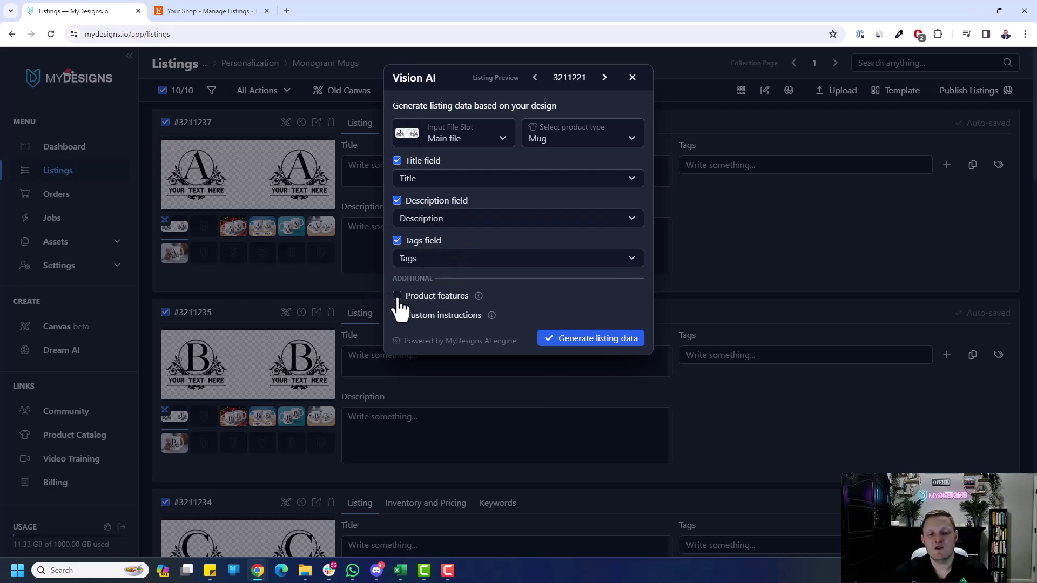
Include White Mug 11oz product features and run Vision AI on all 10 listings
{"action": "left_click", "coordinate": [398, 297]}
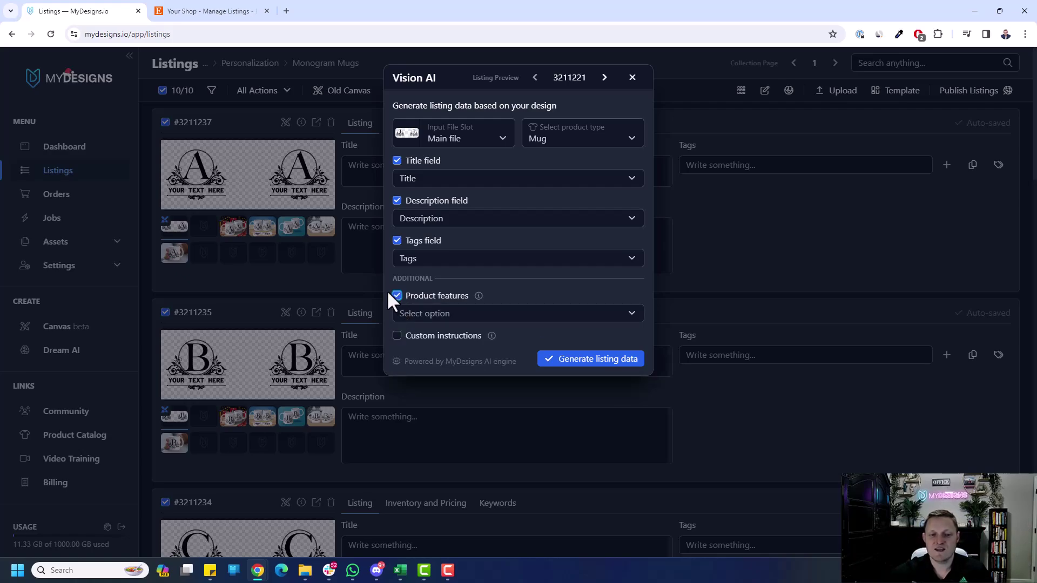
{"action": "left_click", "coordinate": [521, 318]}
{"action": "scroll", "coordinate": [491, 381], "scroll_direction": "down", "scroll_amount": 1}
{"action": "left_click", "coordinate": [451, 370]}
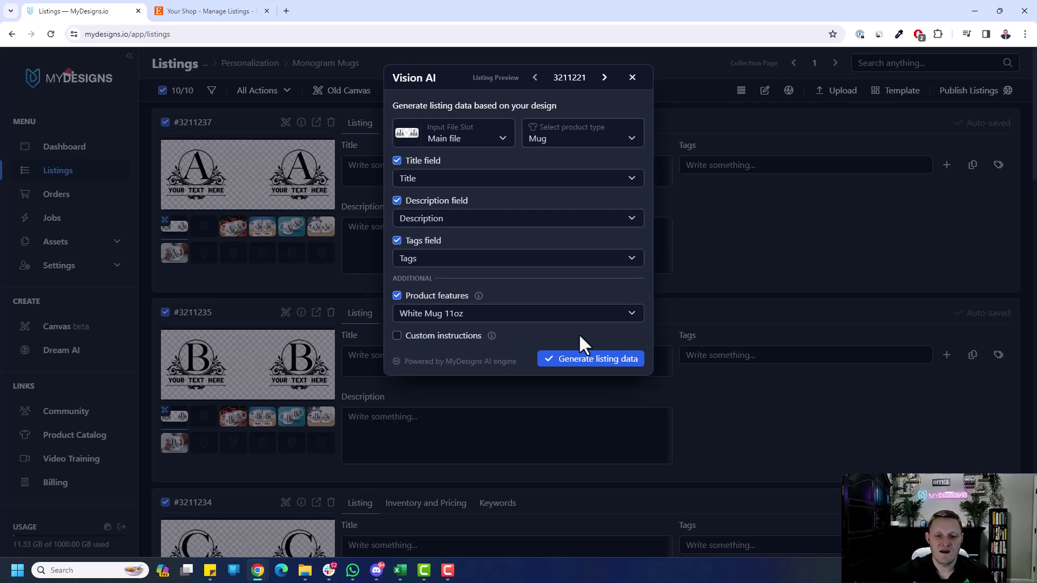
{"action": "left_click", "coordinate": [570, 359]}
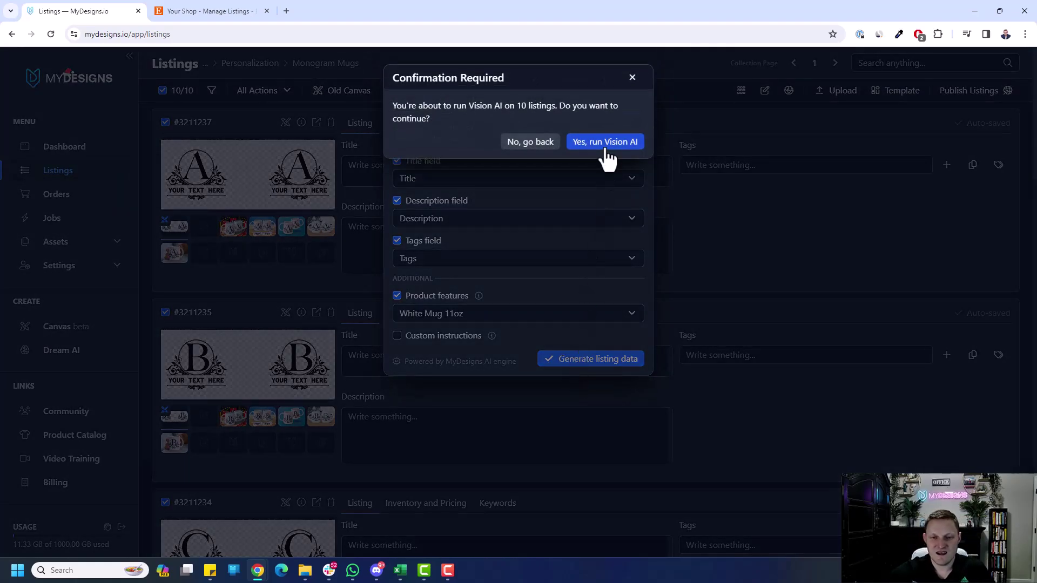
{"action": "left_click", "coordinate": [605, 142]}
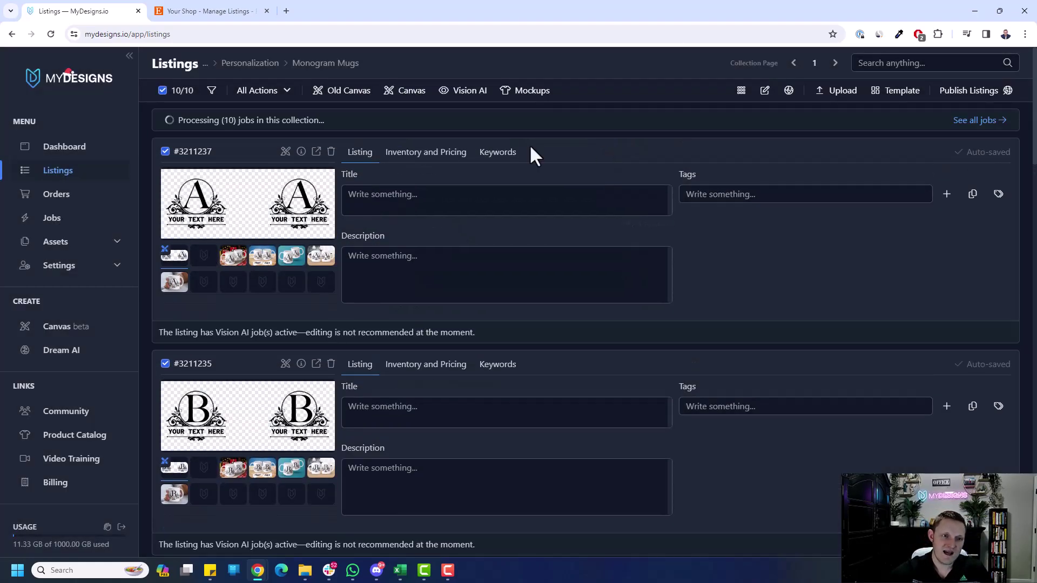
Wait for the 10 Vision AI jobs to fill in each listing's title, description and tags
{"action": "left_click_drag", "start_coordinate": [219, 120], "coordinate": [251, 120]}
{"action": "left_click", "coordinate": [251, 120]}
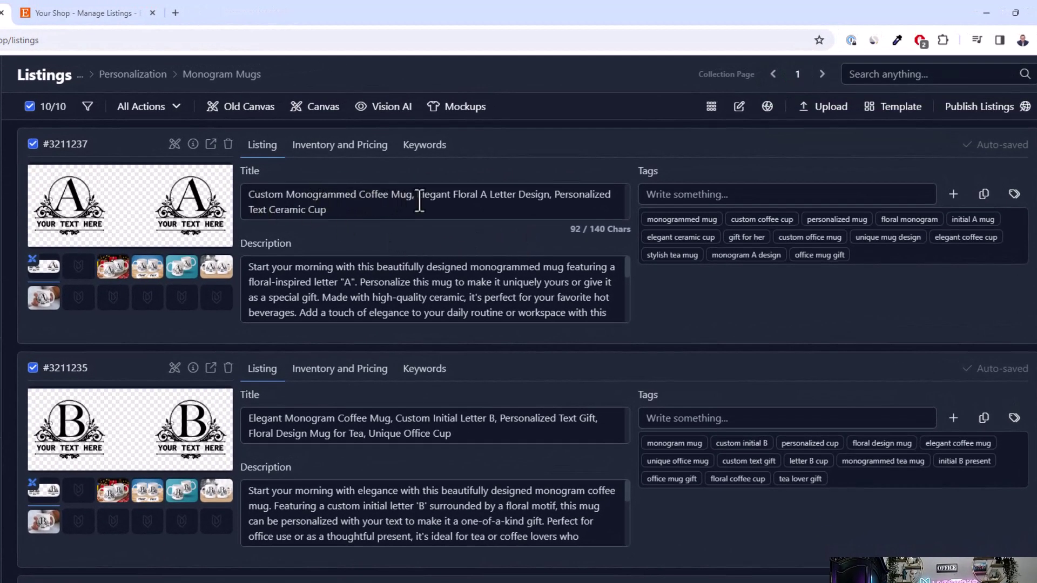
Review listing A's generated title by selecting parts of it, leaving it unchanged
{"action": "left_click", "coordinate": [481, 198]}
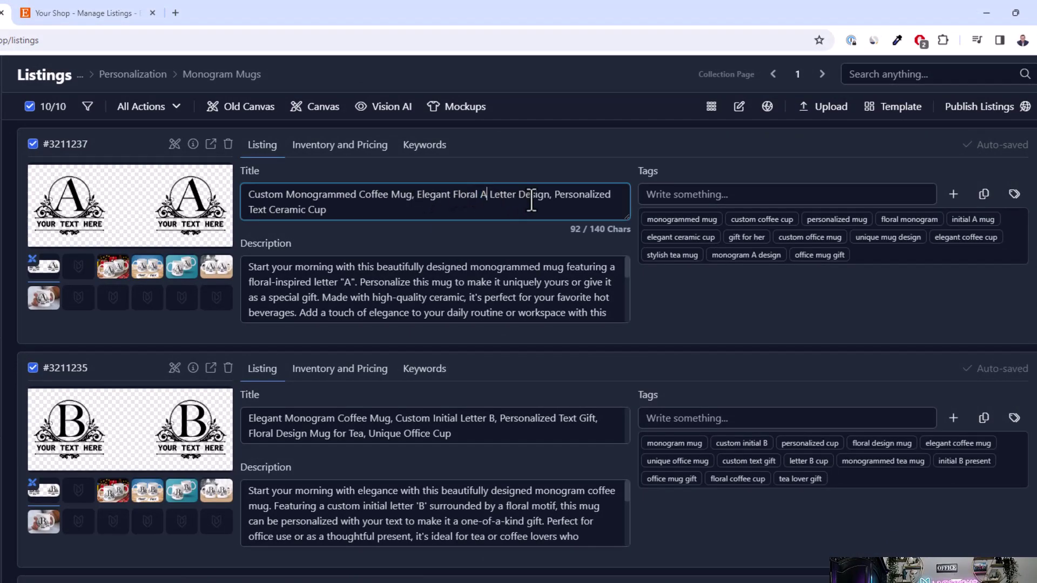
{"action": "left_click_drag", "start_coordinate": [556, 194], "coordinate": [607, 199]}
{"action": "left_click", "coordinate": [504, 204]}
{"action": "left_click_drag", "start_coordinate": [398, 208], "coordinate": [249, 210]}
{"action": "left_click", "coordinate": [387, 235]}
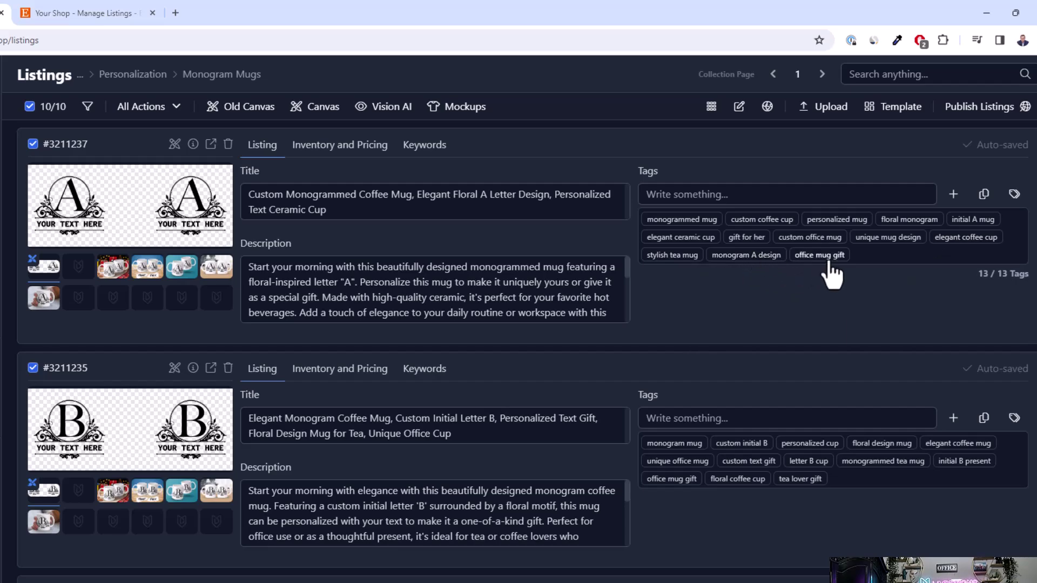
Enlarge listing A's description to read its Product Features text, then shorten the box again
{"action": "left_click", "coordinate": [434, 295]}
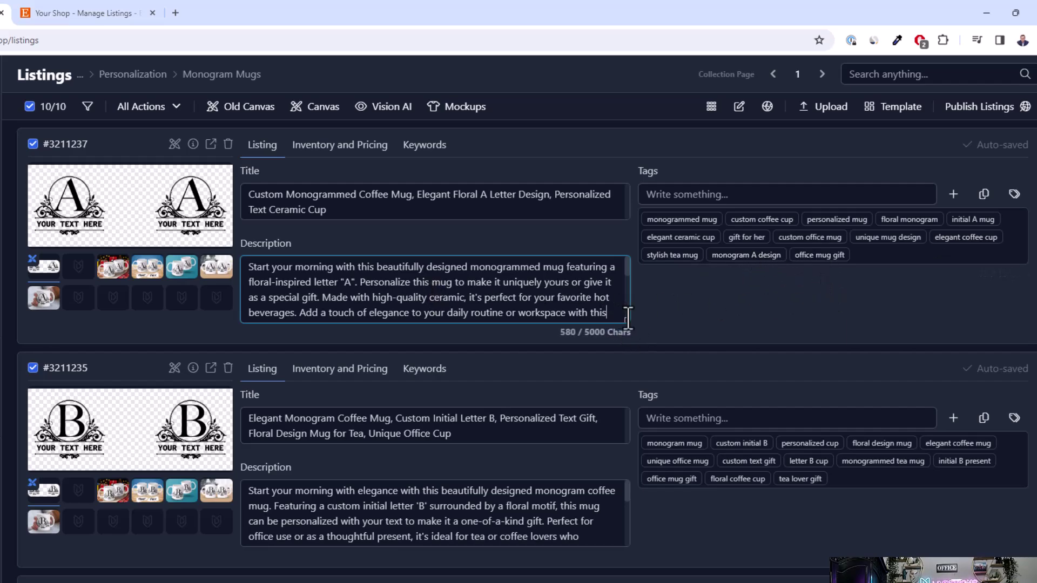
{"action": "left_click_drag", "start_coordinate": [628, 319], "coordinate": [670, 437]}
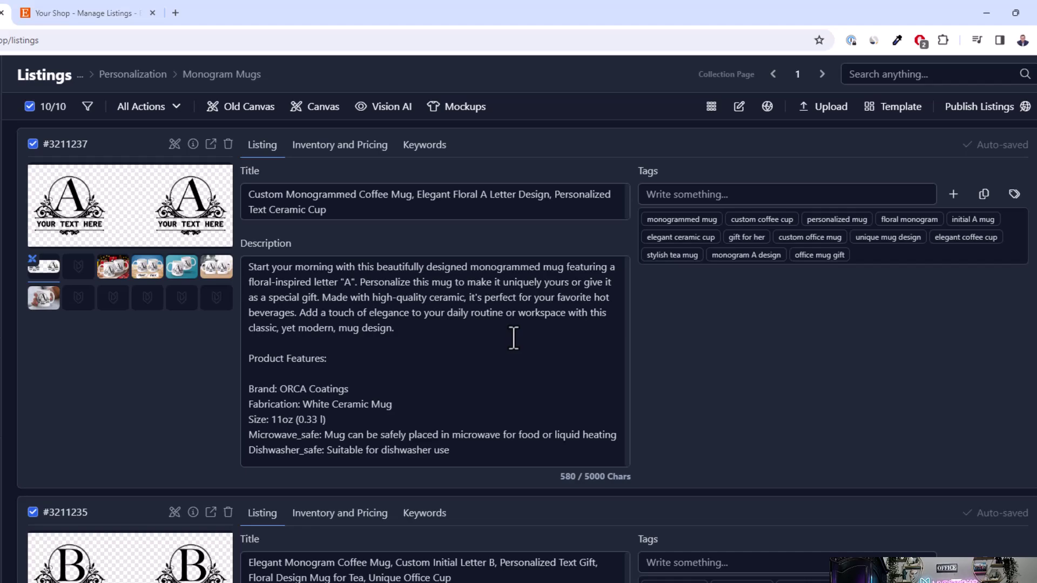
{"action": "left_click", "coordinate": [308, 373]}
{"action": "left_click_drag", "start_coordinate": [279, 389], "coordinate": [396, 389]}
{"action": "left_click", "coordinate": [396, 386]}
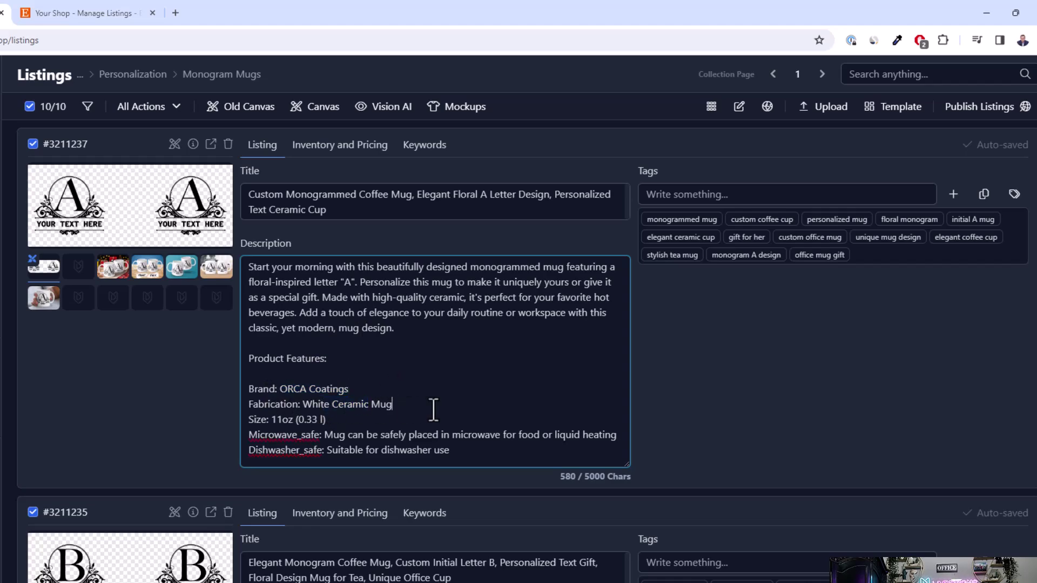
{"action": "left_click_drag", "start_coordinate": [276, 419], "coordinate": [371, 449]}
{"action": "left_click", "coordinate": [398, 435]}
{"action": "left_click", "coordinate": [421, 450]}
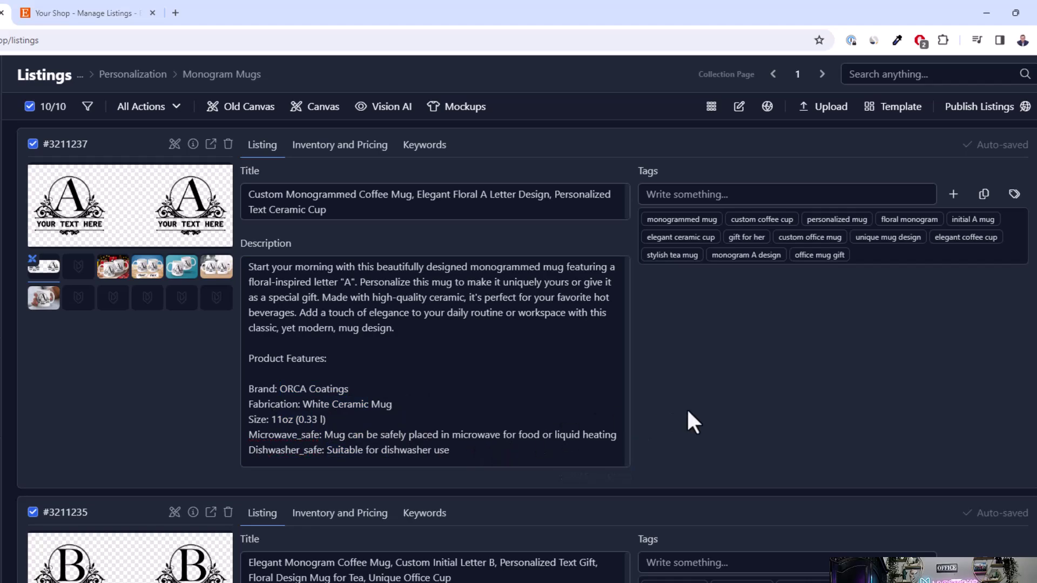
{"action": "left_click_drag", "start_coordinate": [625, 460], "coordinate": [626, 362]}
{"action": "left_click", "coordinate": [676, 360]}
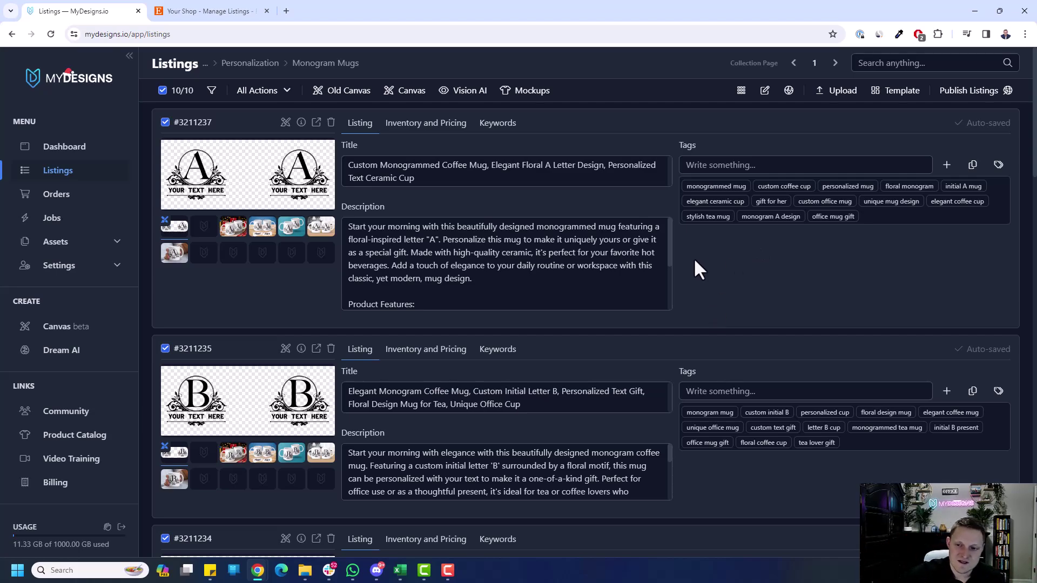
{"action": "scroll", "coordinate": [722, 263], "scroll_direction": "down", "scroll_amount": 2}
{"action": "scroll", "coordinate": [721, 263], "scroll_direction": "down", "scroll_amount": 2}
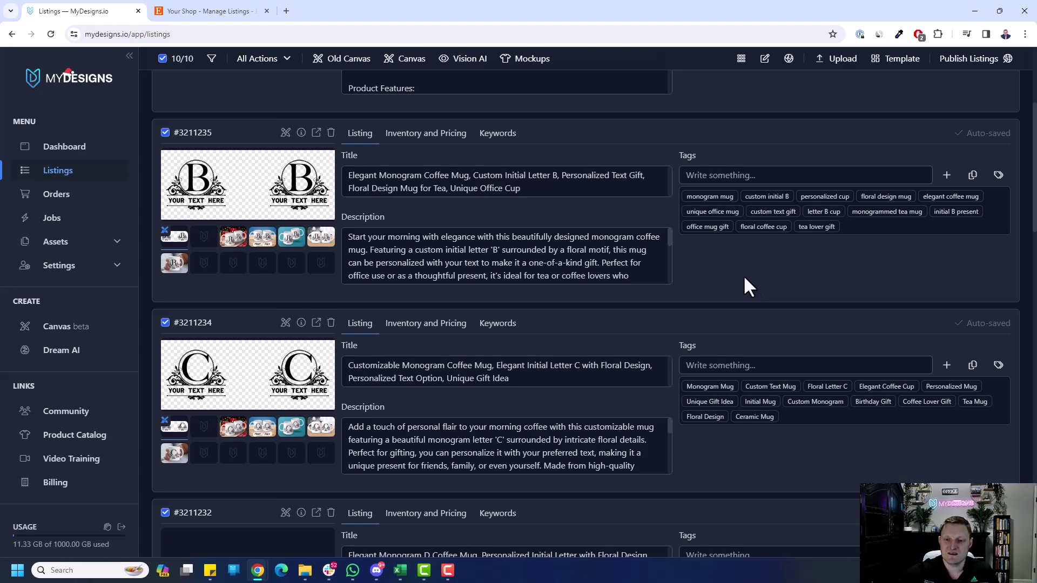
{"action": "scroll", "coordinate": [744, 280], "scroll_direction": "down", "scroll_amount": 3}
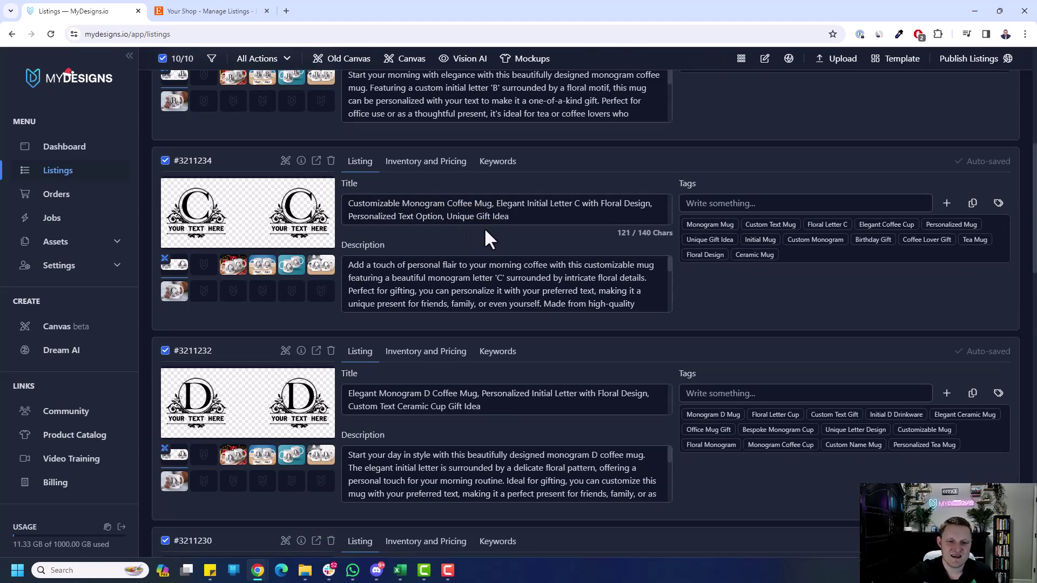
{"action": "left_click", "coordinate": [540, 243]}
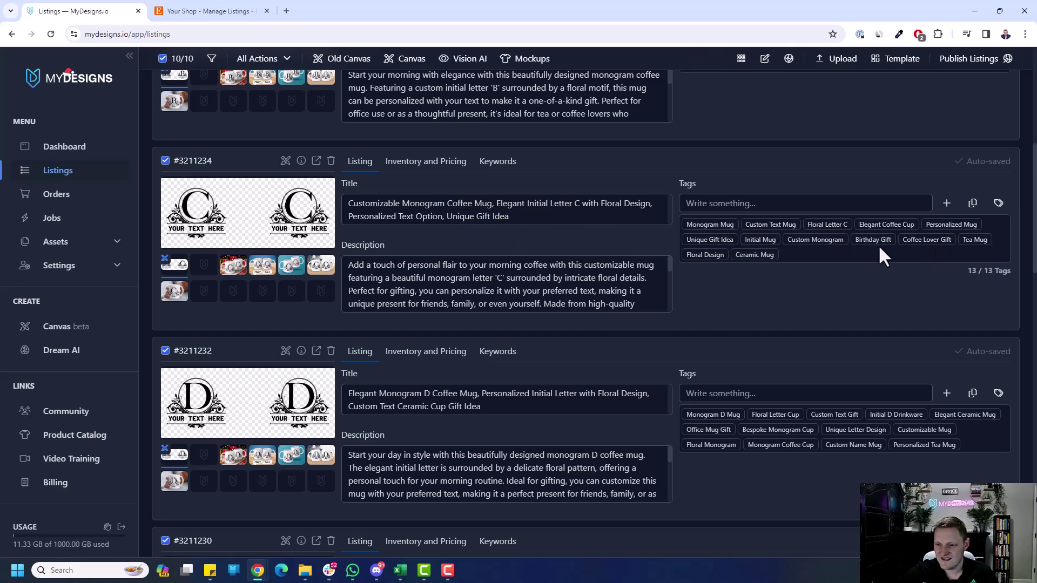
{"action": "scroll", "coordinate": [723, 289], "scroll_direction": "down", "scroll_amount": 4}
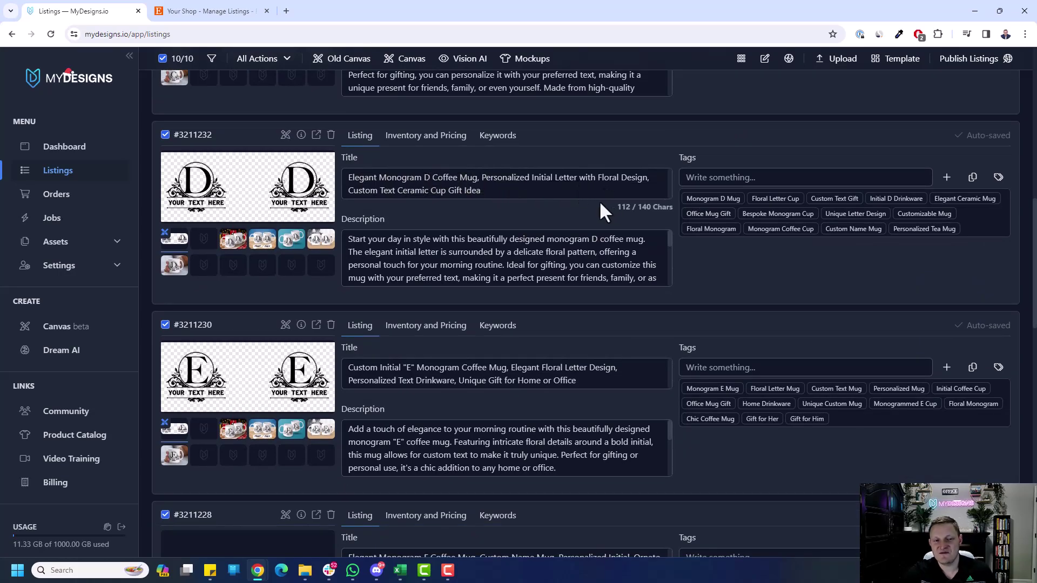
{"action": "scroll", "coordinate": [532, 287], "scroll_direction": "down", "scroll_amount": 2}
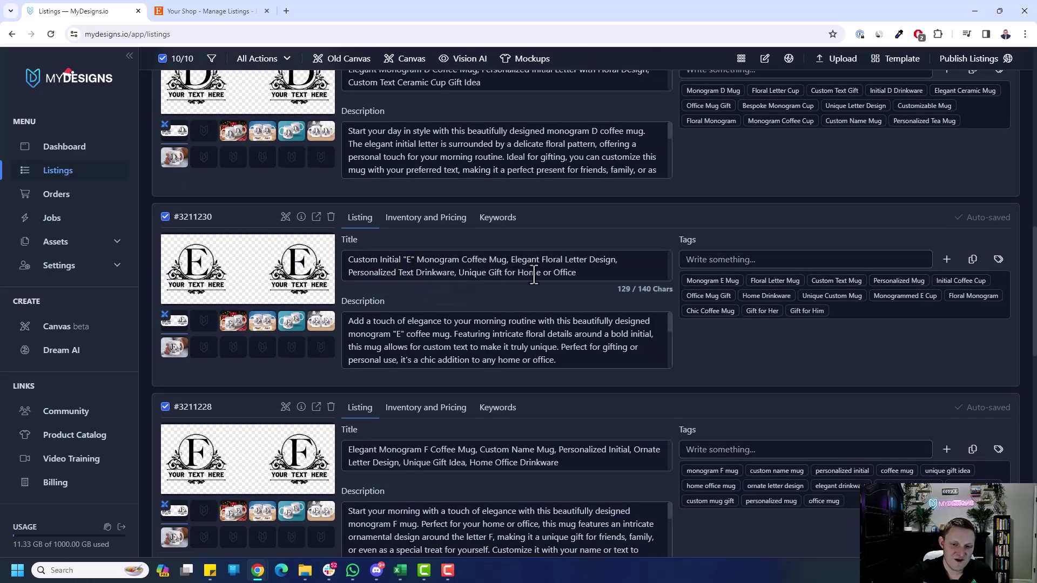
{"action": "scroll", "coordinate": [621, 275], "scroll_direction": "down", "scroll_amount": 3}
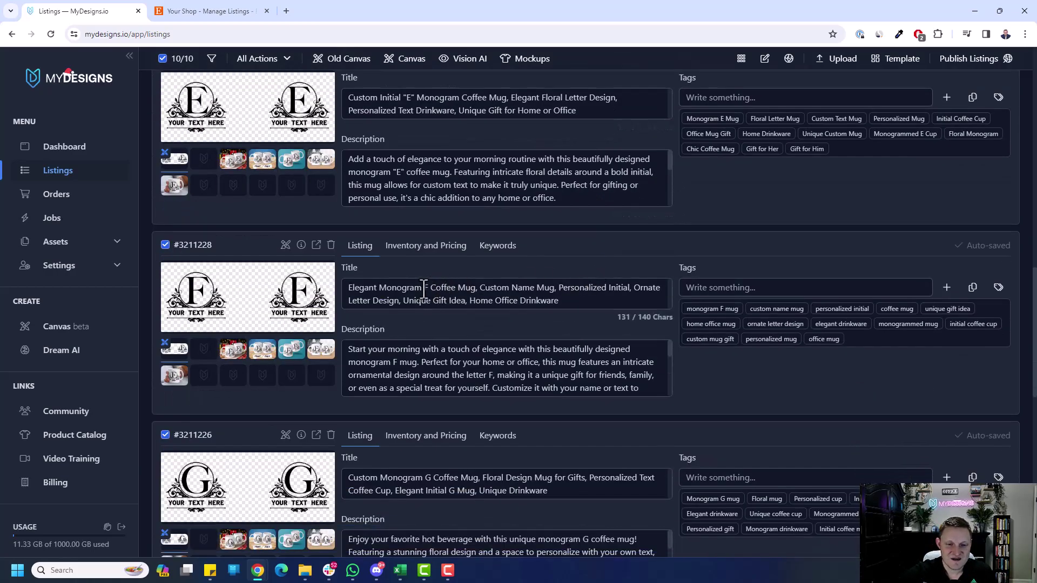
{"action": "scroll", "coordinate": [476, 289], "scroll_direction": "down", "scroll_amount": 2}
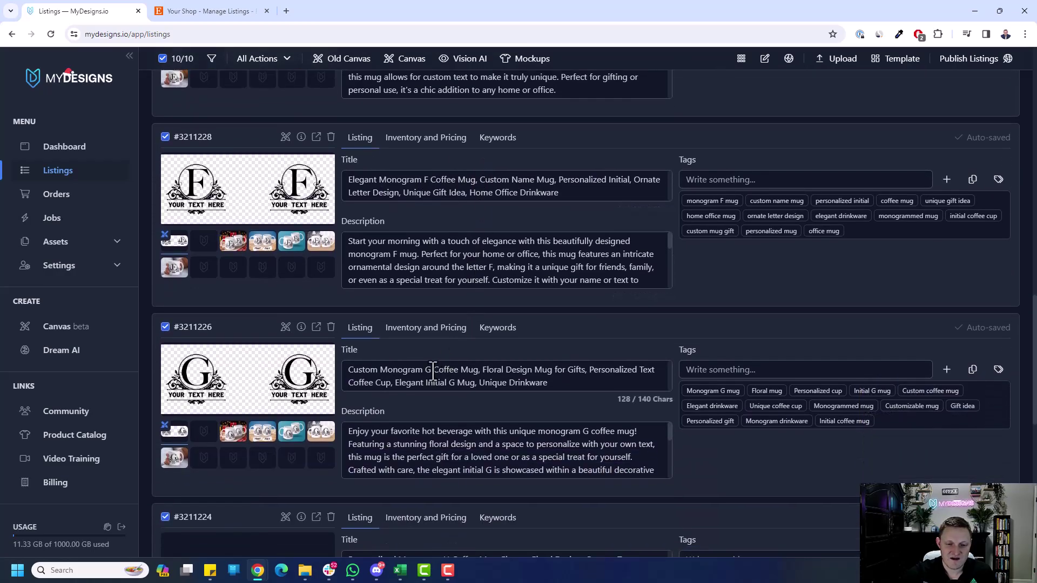
{"action": "scroll", "coordinate": [436, 355], "scroll_direction": "down", "scroll_amount": 5}
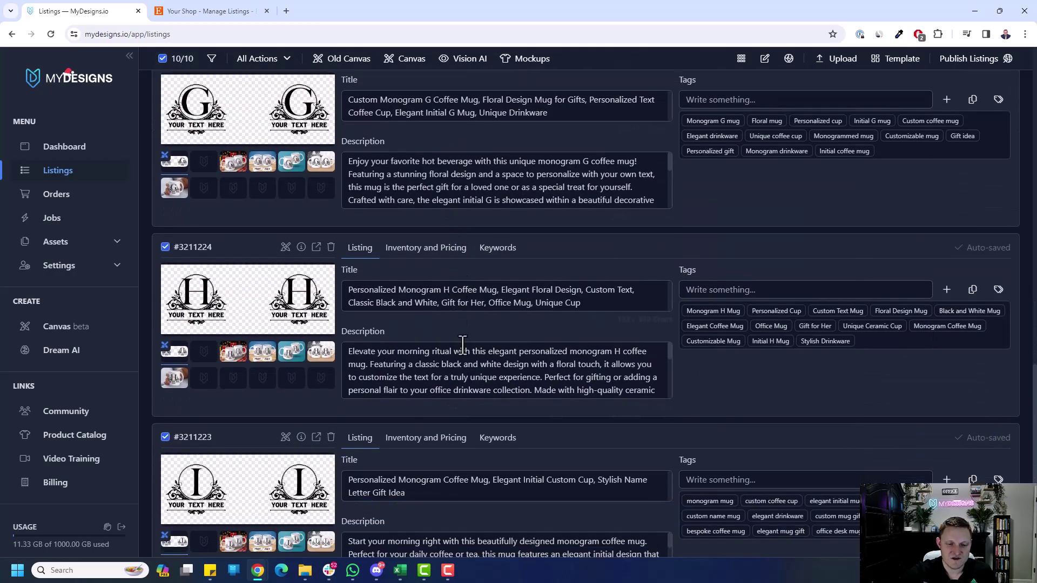
{"action": "scroll", "coordinate": [474, 338], "scroll_direction": "down", "scroll_amount": 6}
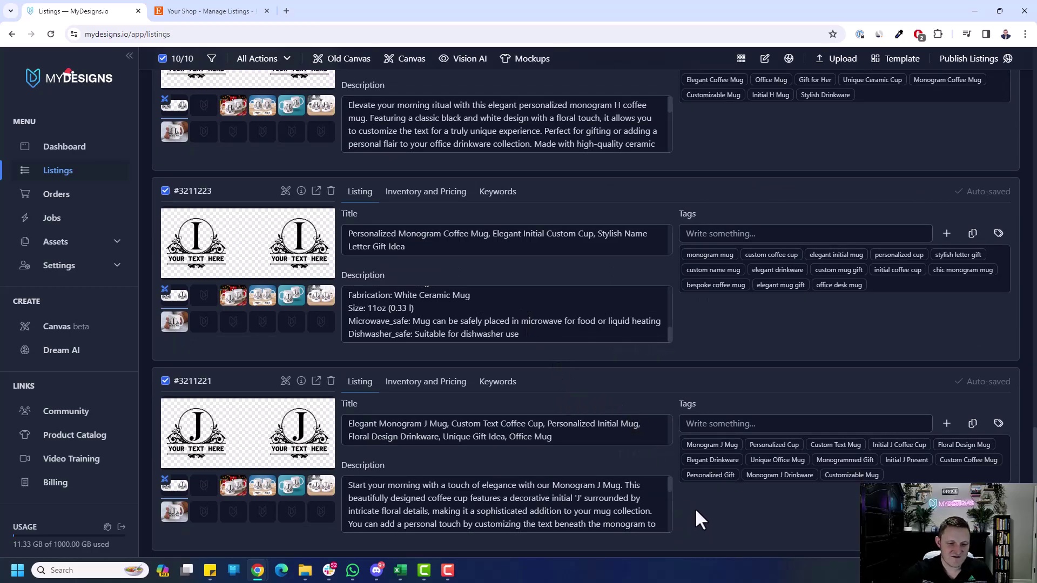
{"action": "scroll", "coordinate": [686, 486], "scroll_direction": "up", "scroll_amount": 20}
{"action": "scroll", "coordinate": [652, 461], "scroll_direction": "up", "scroll_amount": 2}
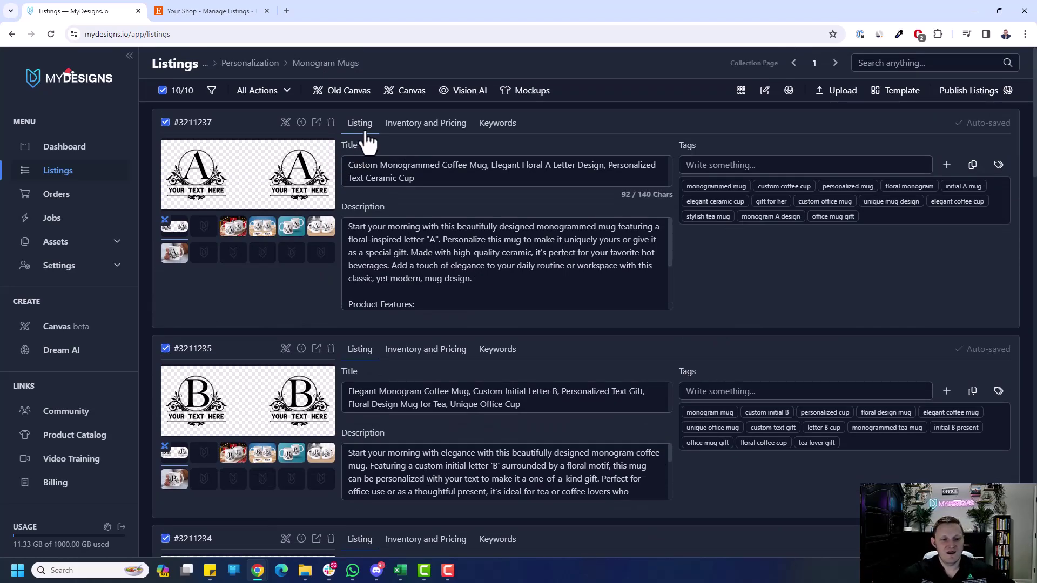
Publish the listings as products with the Etsy category set to Mugs, then go to product picking
{"action": "left_click", "coordinate": [984, 96]}
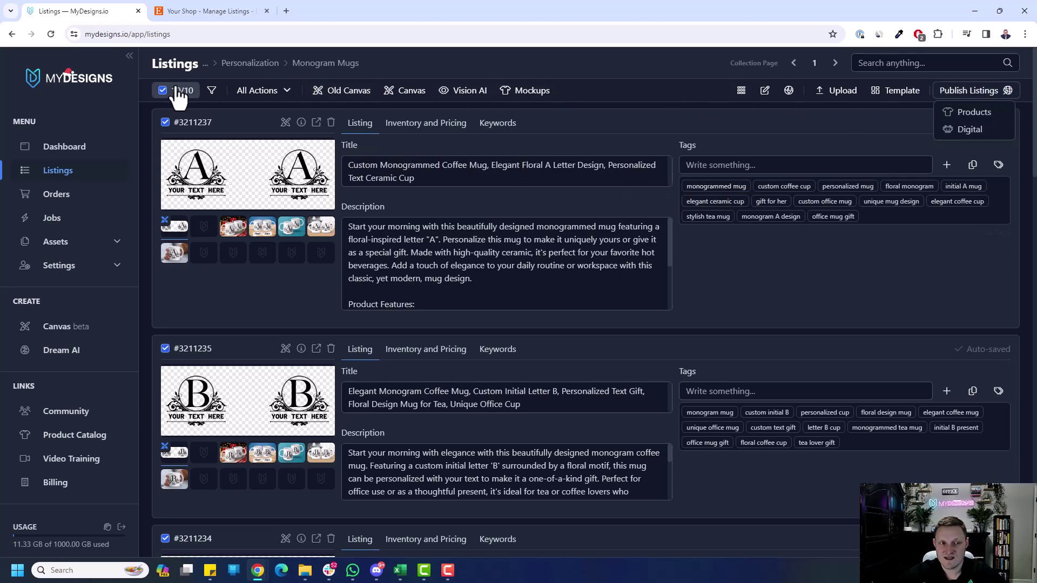
{"action": "left_click", "coordinate": [974, 114]}
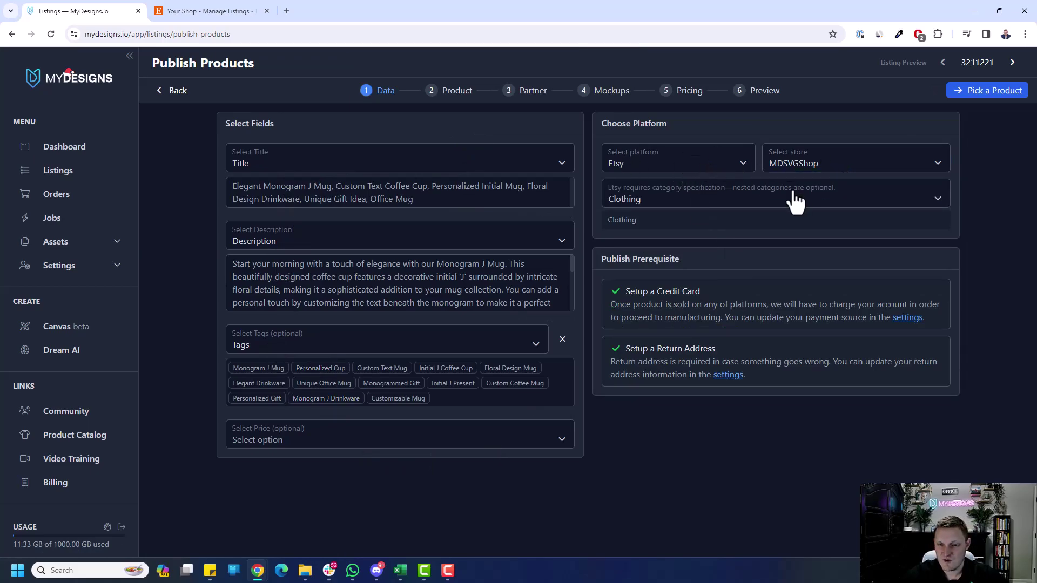
{"action": "left_click", "coordinate": [698, 199]}
{"action": "type", "text": "Mug"}
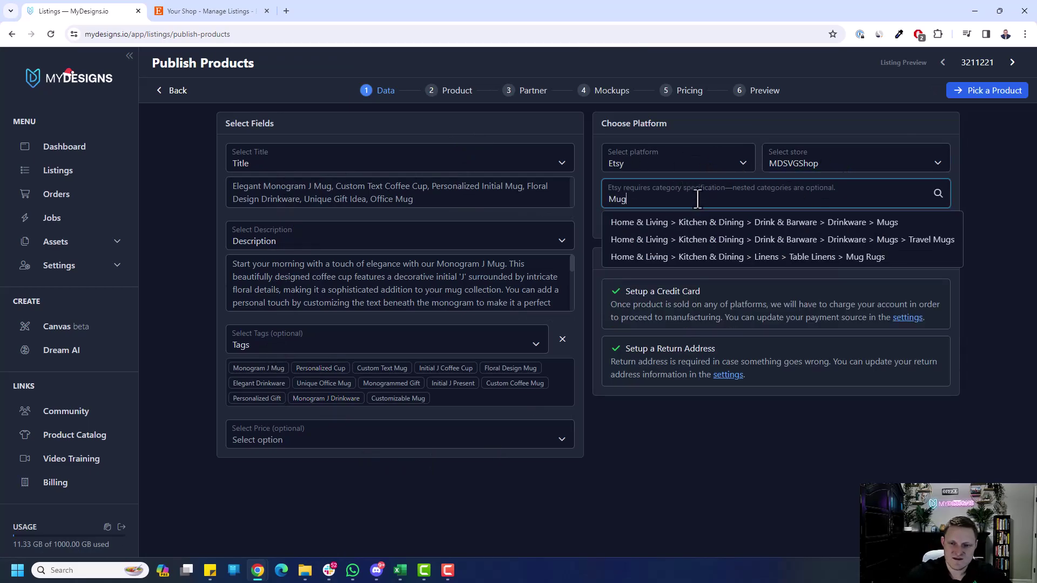
{"action": "left_click", "coordinate": [789, 222]}
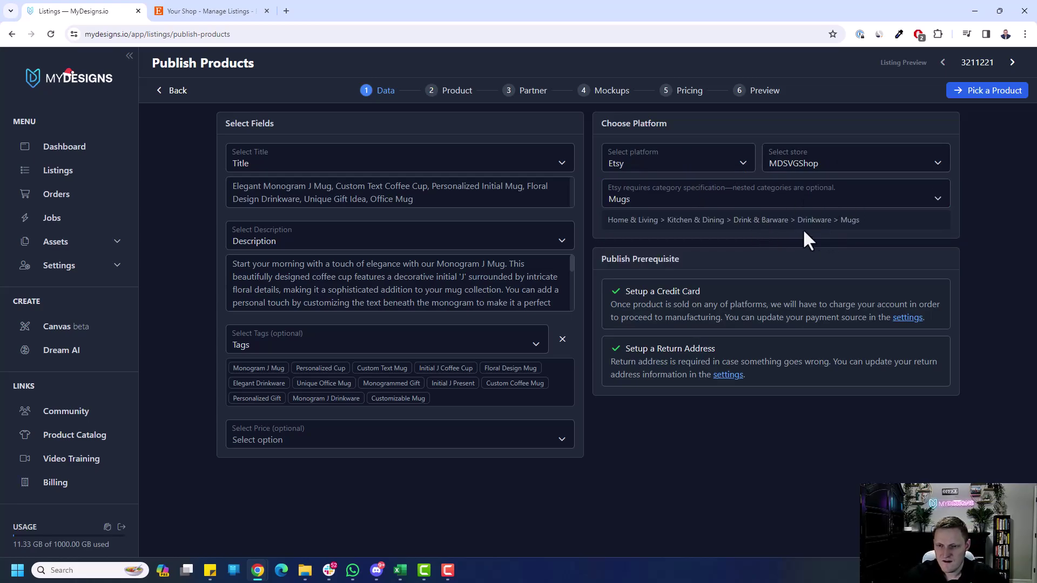
{"action": "left_click", "coordinate": [994, 92]}
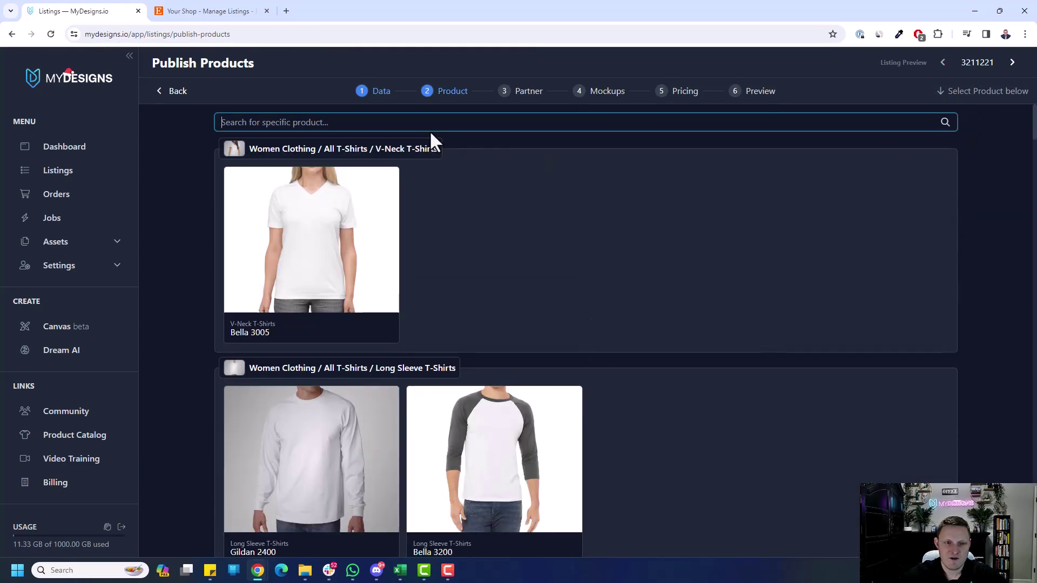
Search '11oz' and choose White Mug 11oz as the product
{"action": "left_click", "coordinate": [431, 128]}
{"action": "type", "text": "11oz"}
{"action": "left_click", "coordinate": [321, 229]}
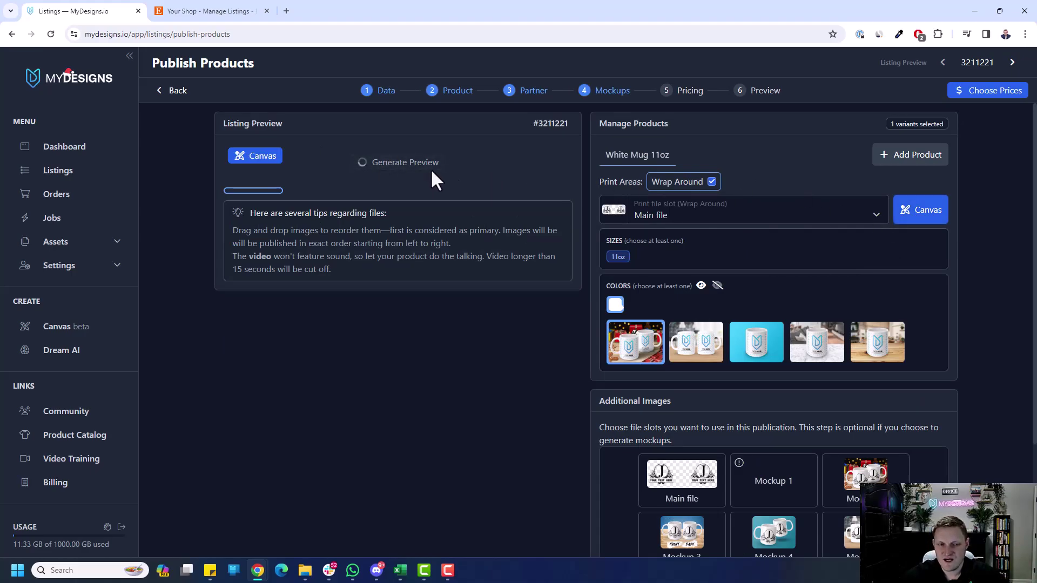
Check the wraparound design and the I, H, G, F and E listing designs in the canvas, then close it
{"action": "left_click", "coordinate": [918, 214]}
{"action": "left_click", "coordinate": [325, 308]}
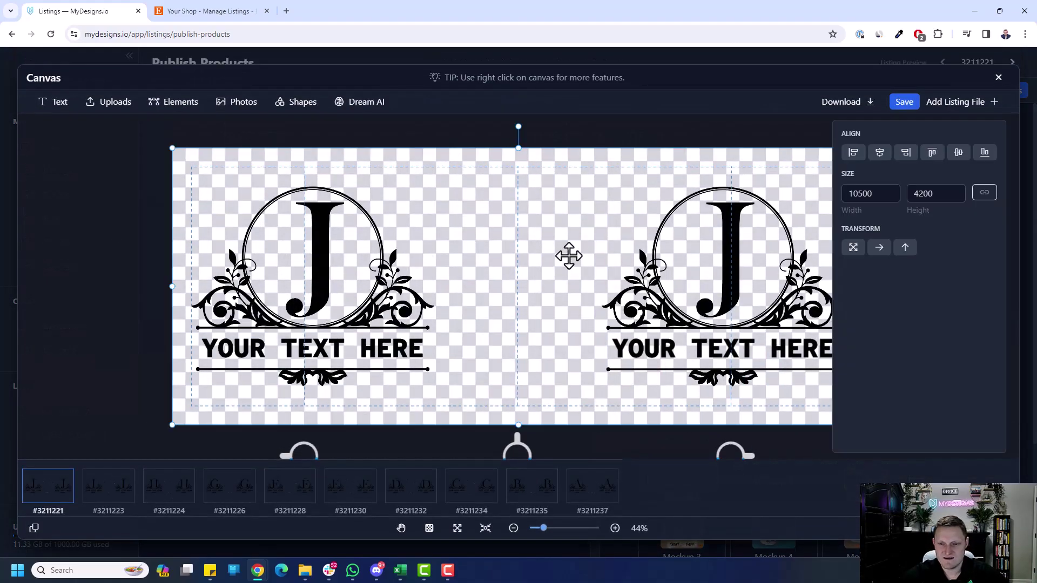
{"action": "left_click", "coordinate": [108, 486]}
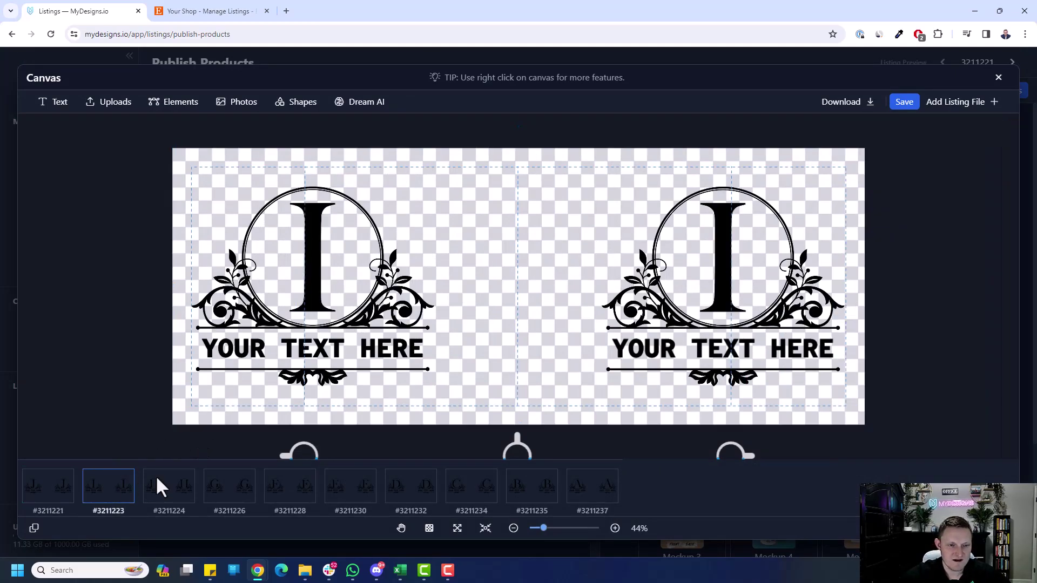
{"action": "left_click", "coordinate": [170, 487]}
{"action": "left_click", "coordinate": [229, 489]}
{"action": "left_click", "coordinate": [290, 489]}
{"action": "left_click", "coordinate": [345, 491]}
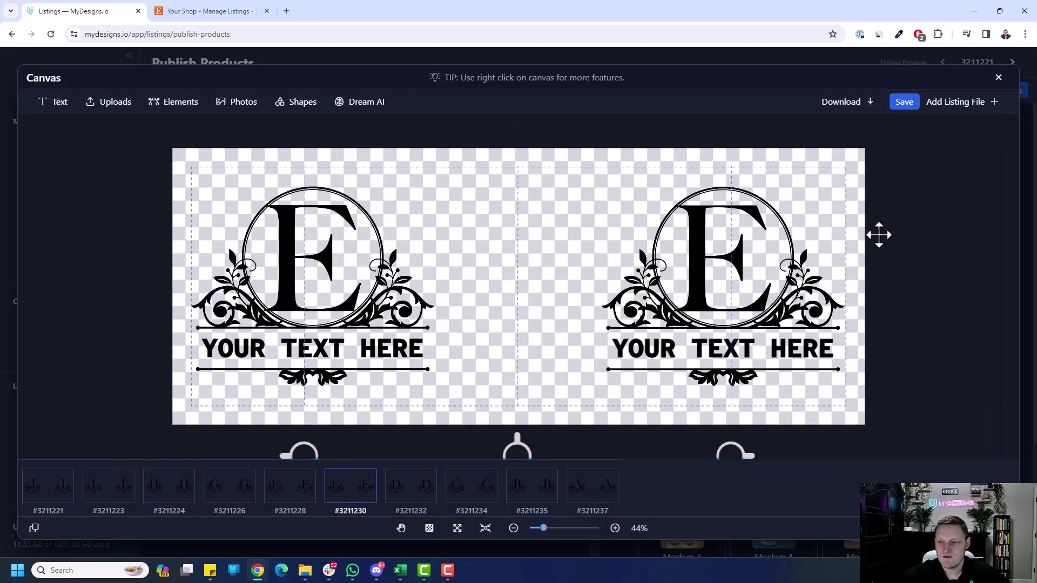
{"action": "left_click", "coordinate": [999, 77]}
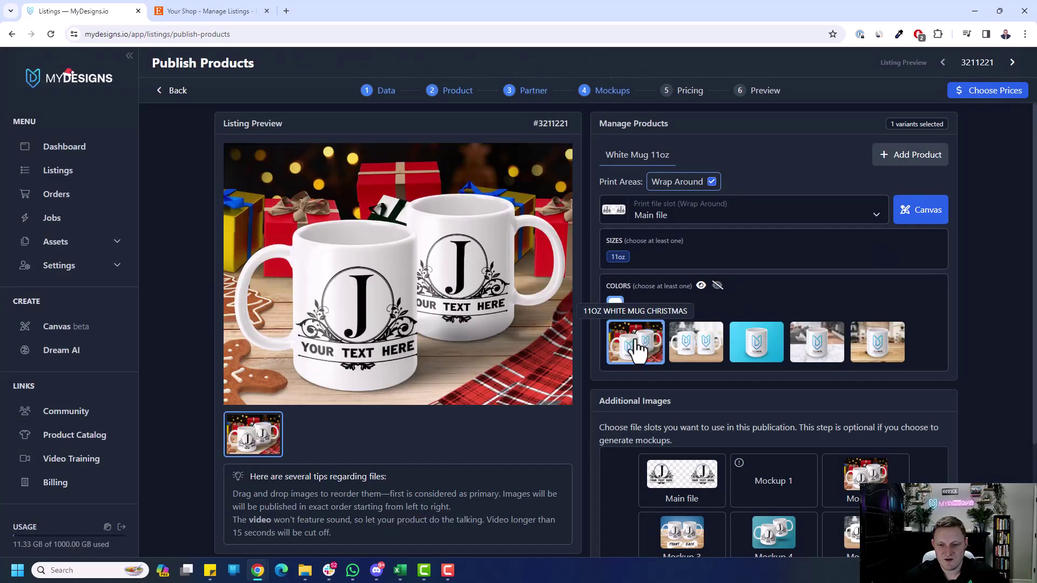
Add Mockups 2 through 6 to the J listing images and turn off the extra colour preview
{"action": "scroll", "coordinate": [673, 367], "scroll_direction": "down", "scroll_amount": 2}
{"action": "left_click", "coordinate": [863, 390]}
{"action": "left_click", "coordinate": [709, 441]}
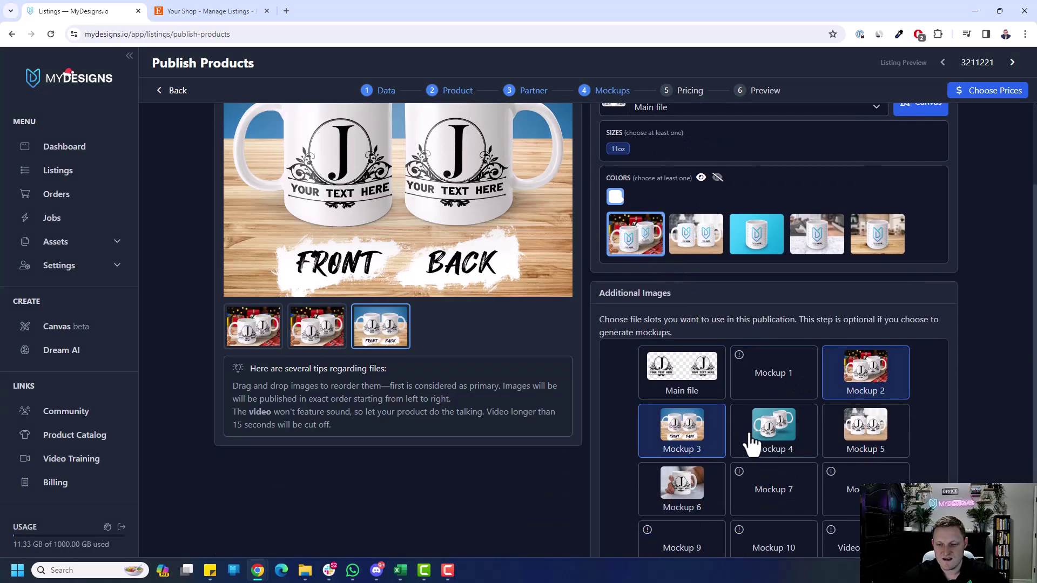
{"action": "left_click", "coordinate": [764, 440]}
{"action": "left_click", "coordinate": [861, 440]}
{"action": "left_click", "coordinate": [678, 487]}
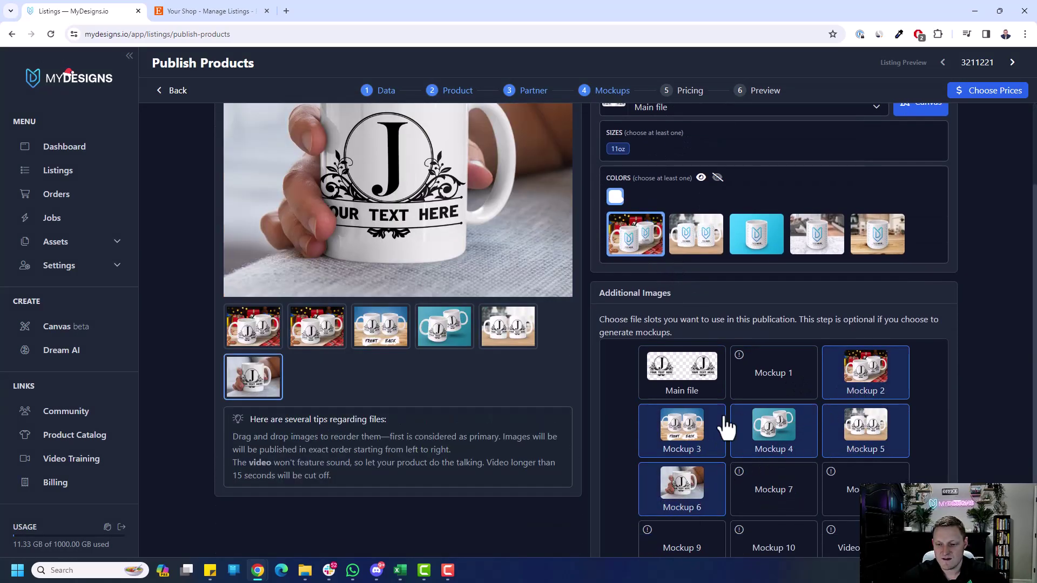
{"action": "left_click", "coordinate": [638, 238]}
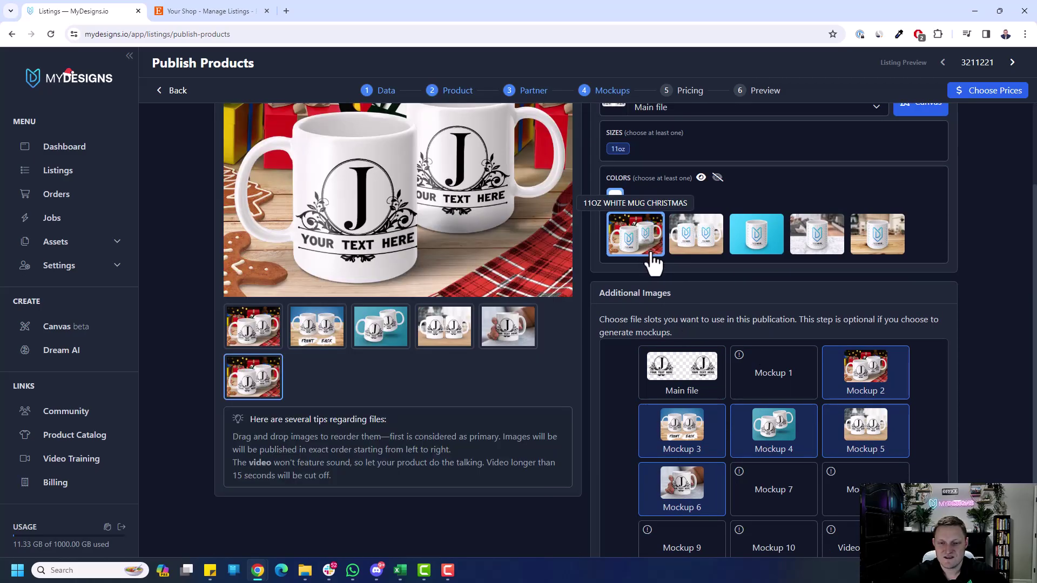
{"action": "left_click", "coordinate": [718, 178]}
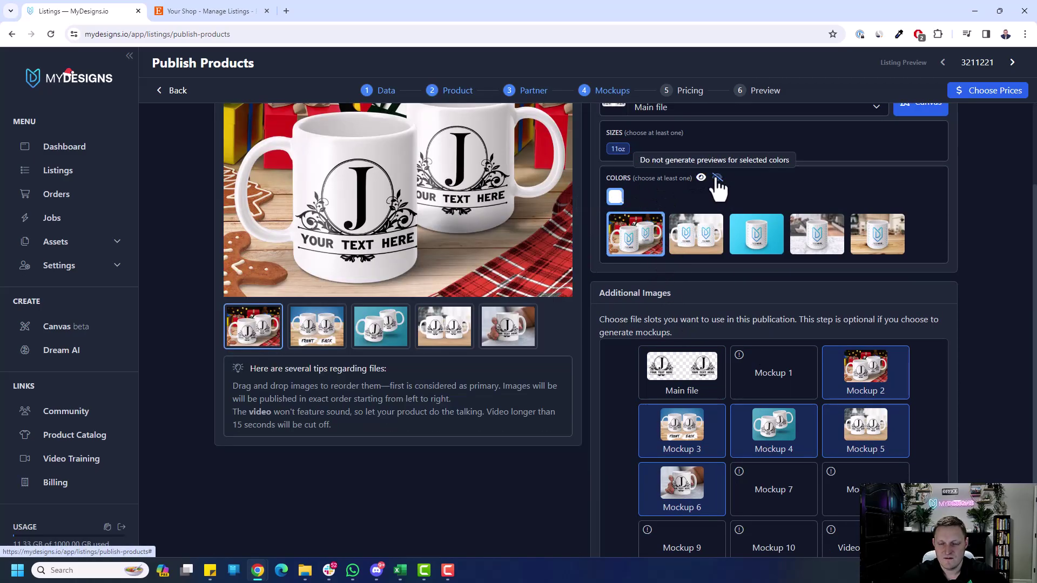
{"action": "left_click", "coordinate": [615, 197]}
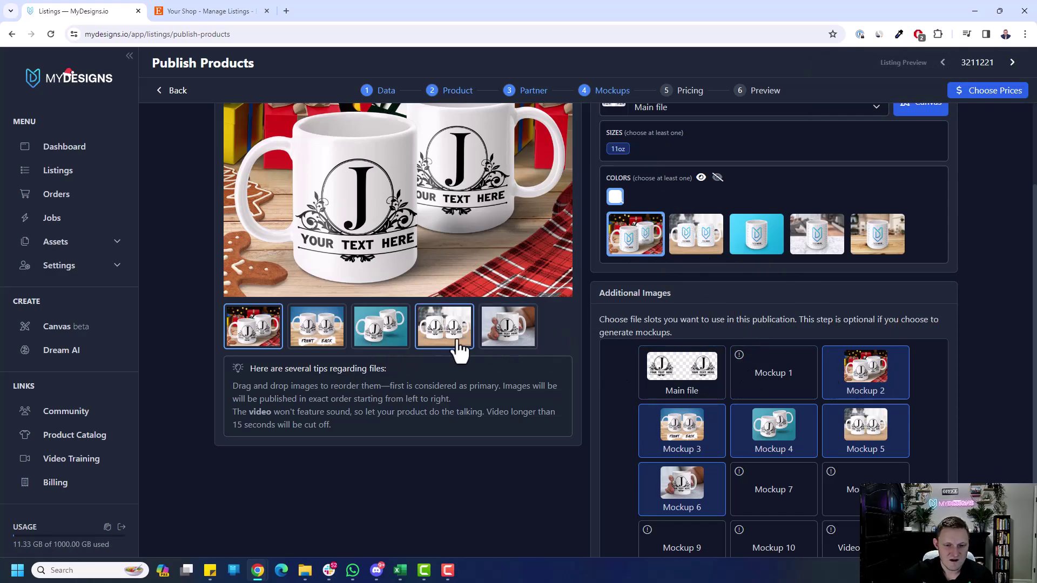
Reorder the images: teal studio mug first, hand-held mug second, front/back third
{"action": "left_click_drag", "start_coordinate": [509, 335], "coordinate": [273, 332]}
{"action": "scroll", "coordinate": [450, 342], "scroll_direction": "up", "scroll_amount": 2}
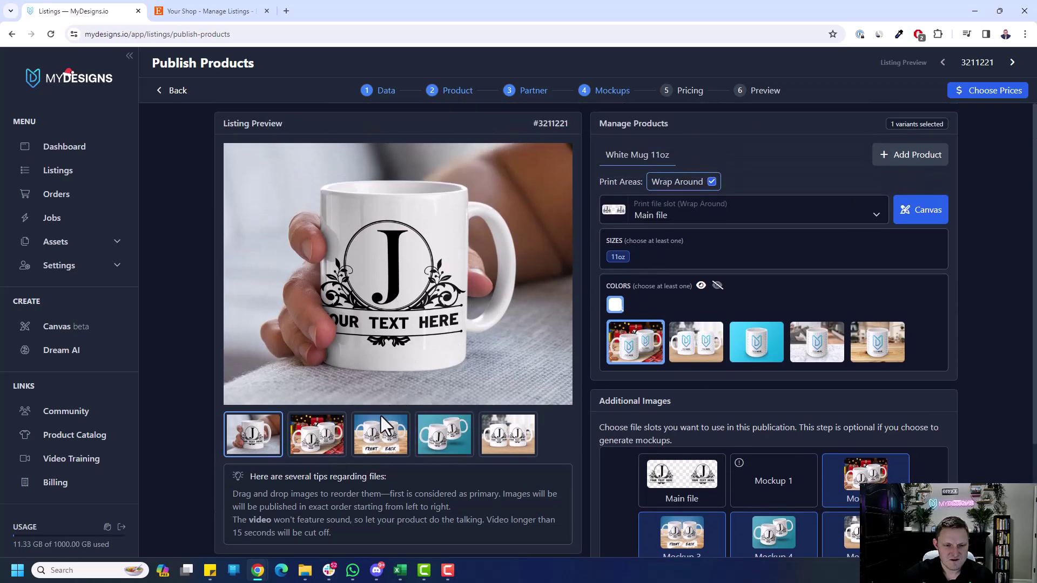
{"action": "left_click_drag", "start_coordinate": [451, 451], "coordinate": [291, 447]}
{"action": "left_click", "coordinate": [384, 453]}
{"action": "left_click", "coordinate": [468, 453]}
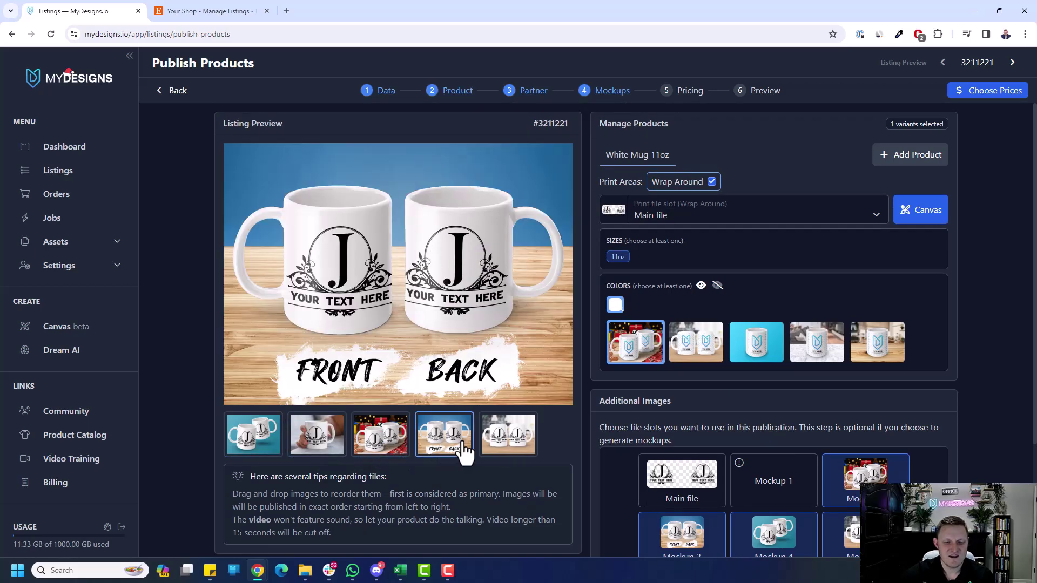
{"action": "left_click_drag", "start_coordinate": [468, 453], "coordinate": [380, 445]}
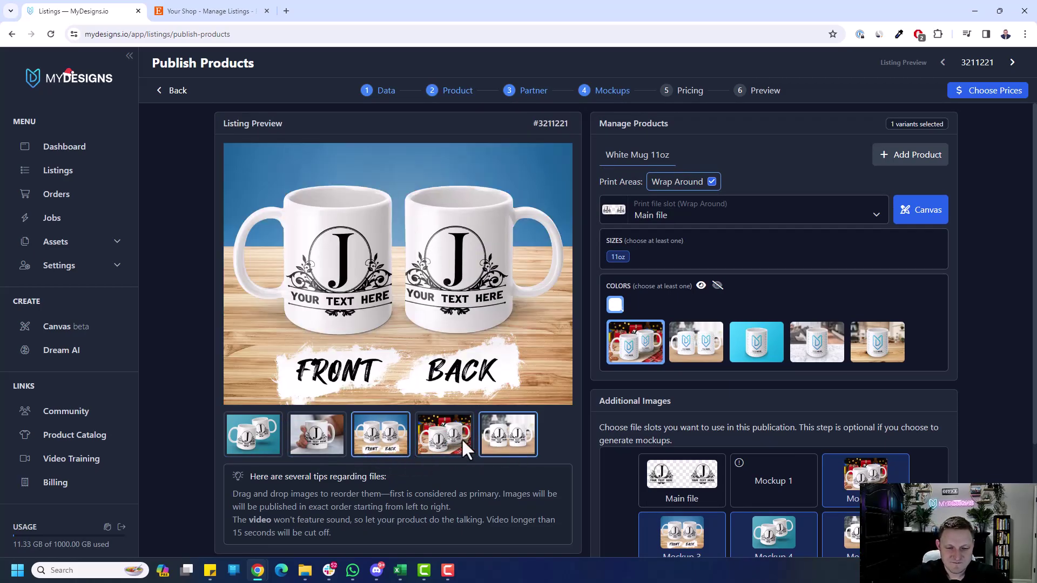
Show the hand-held J mug mockup in the Listing Preview
{"action": "left_click", "coordinate": [253, 441]}
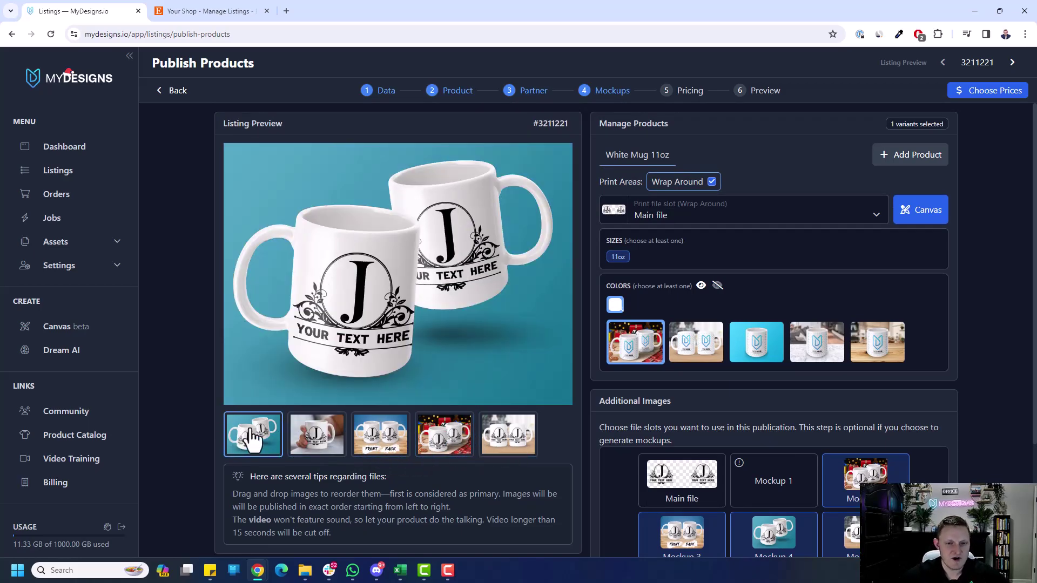
{"action": "left_click", "coordinate": [312, 452]}
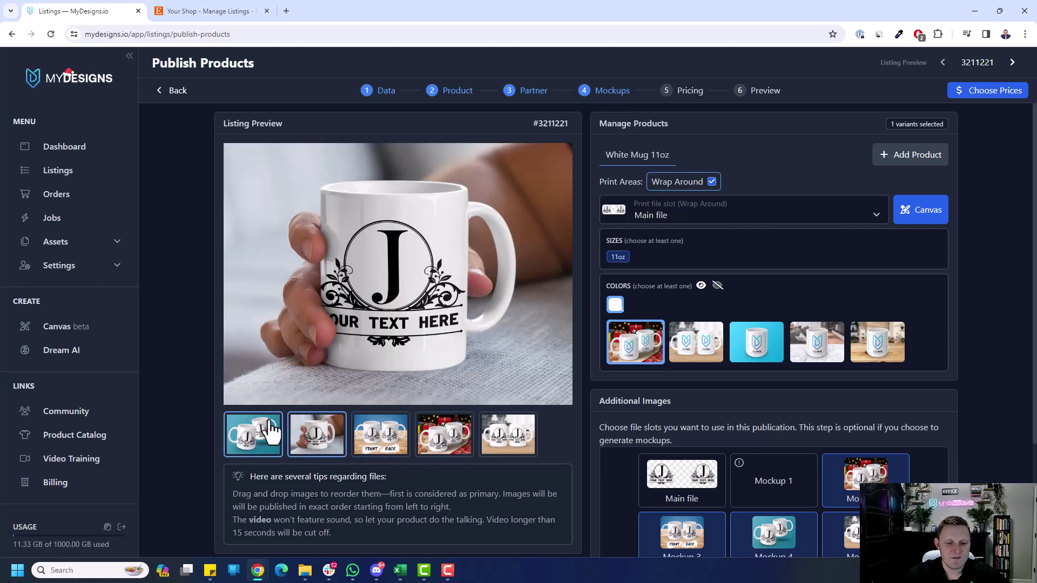
{"action": "scroll", "coordinate": [568, 410], "scroll_direction": "down", "scroll_amount": 3}
{"action": "scroll", "coordinate": [594, 400], "scroll_direction": "up", "scroll_amount": 2}
{"action": "scroll", "coordinate": [603, 411], "scroll_direction": "up", "scroll_amount": 2}
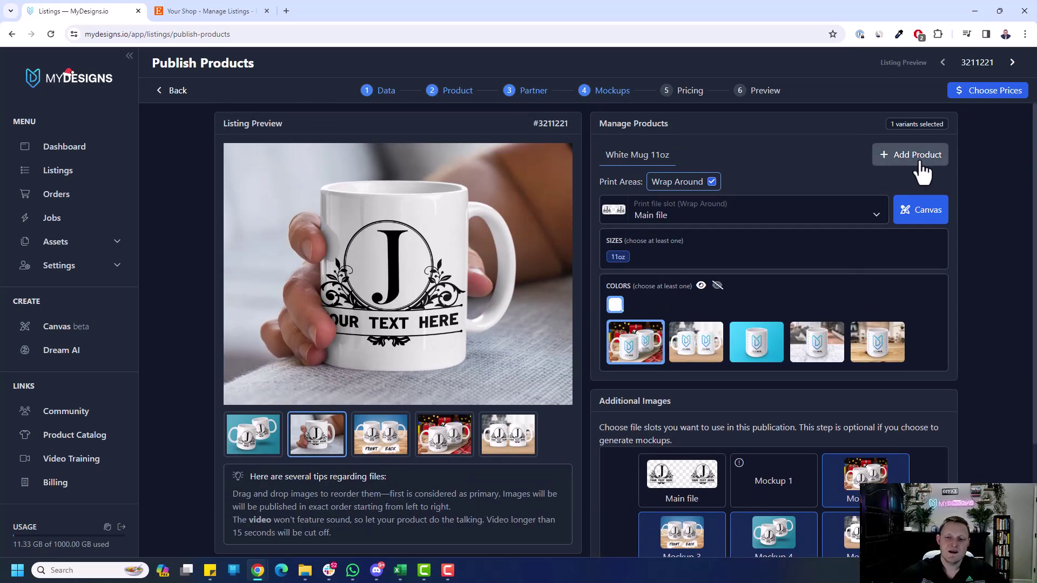
Move to the pricing step and page through the listings, returning to #3211221
{"action": "left_click", "coordinate": [990, 92]}
{"action": "double_click", "coordinate": [292, 325]}
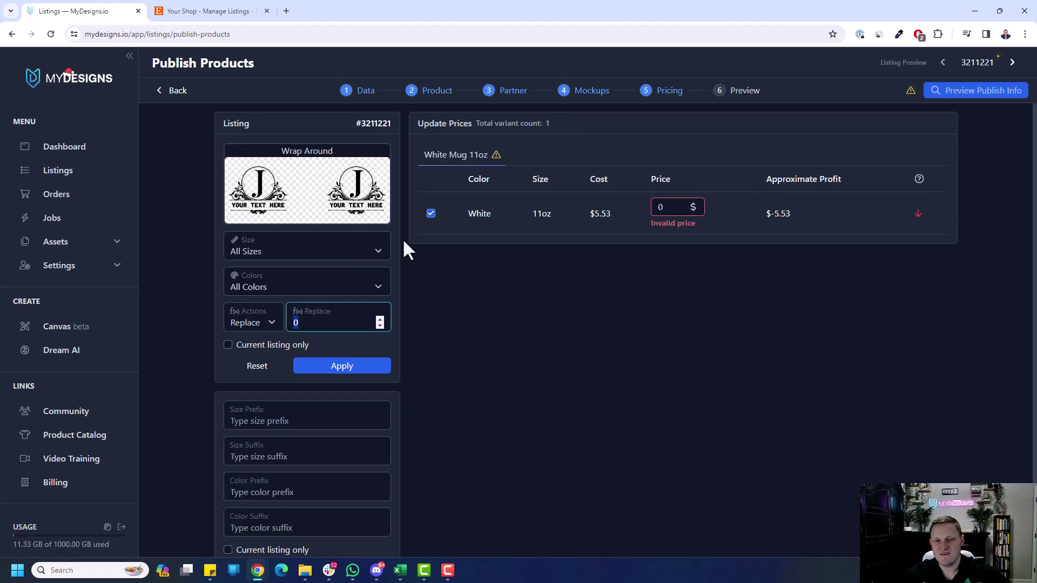
{"action": "left_click", "coordinate": [1012, 63]}
{"action": "left_click", "coordinate": [1011, 63]}
{"action": "left_click", "coordinate": [1011, 63]}
{"action": "left_click", "coordinate": [1012, 63]}
{"action": "left_click", "coordinate": [977, 62]}
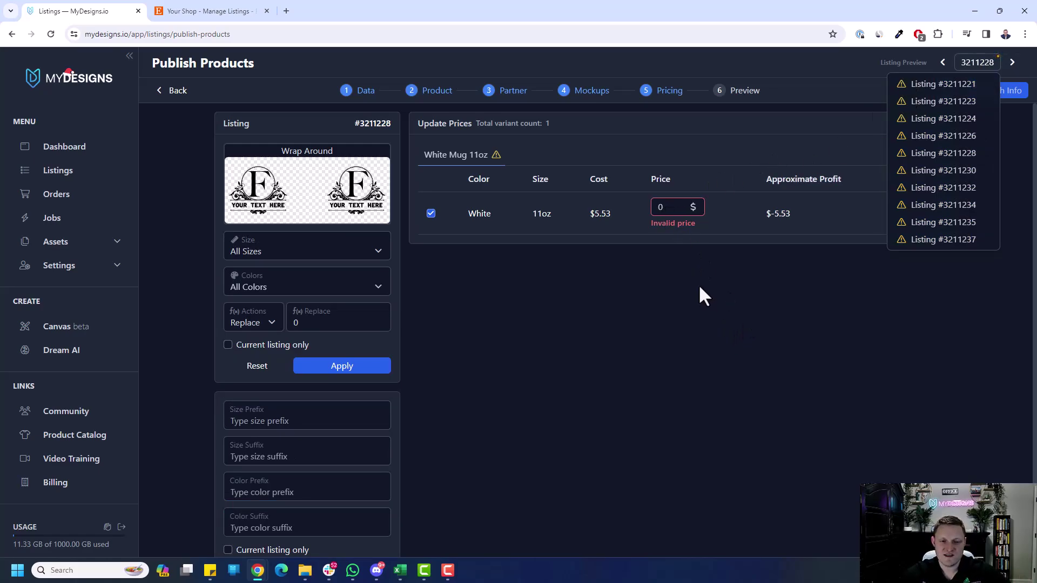
{"action": "left_click", "coordinate": [962, 82]}
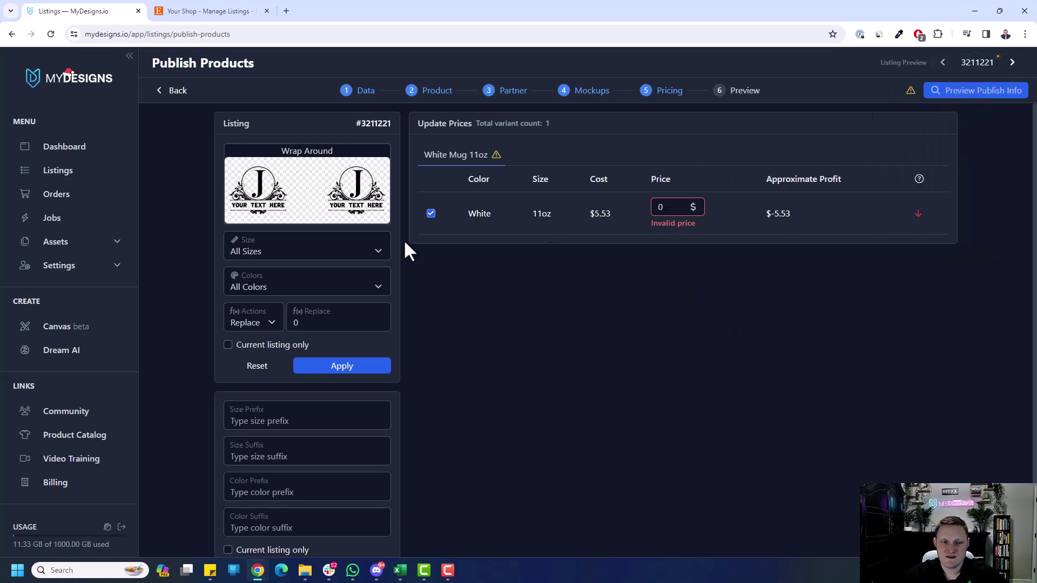
Replace the White Mug 11oz price with 24.98 across all listings and verify another listing
{"action": "left_click_drag", "start_coordinate": [300, 322], "coordinate": [284, 321]}
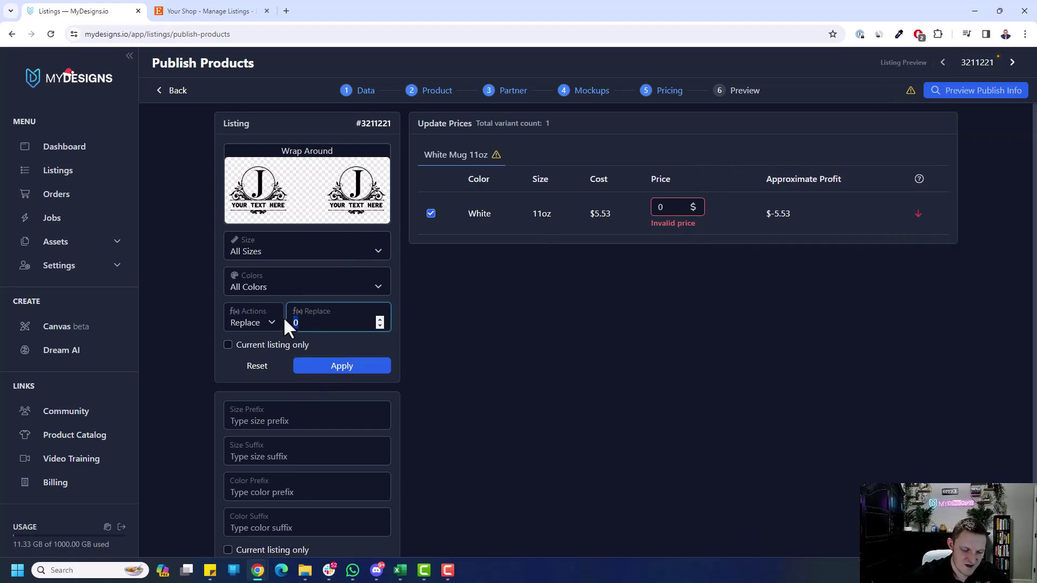
{"action": "type", "text": "24.98"}
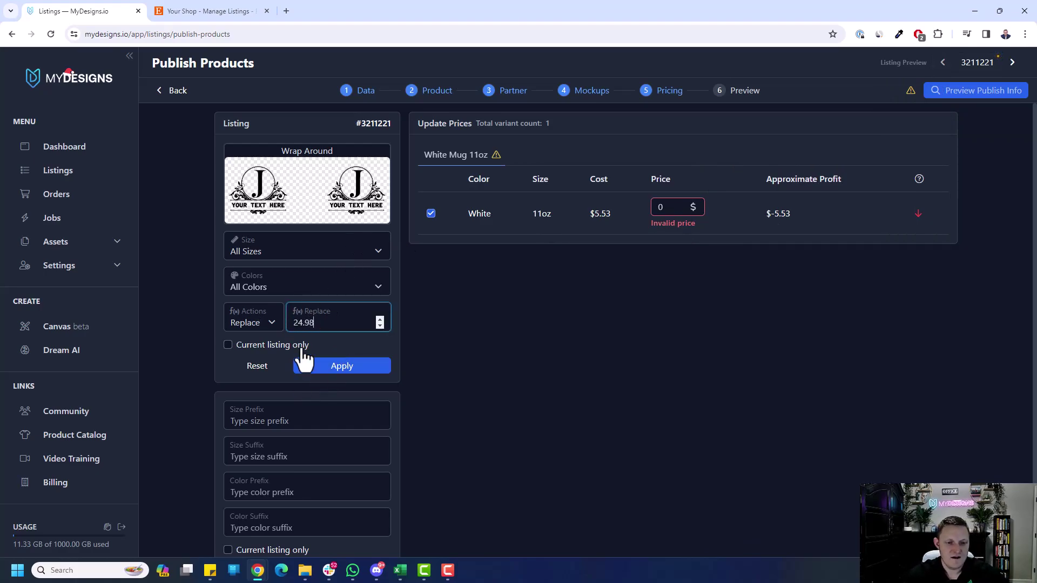
{"action": "left_click", "coordinate": [317, 370]}
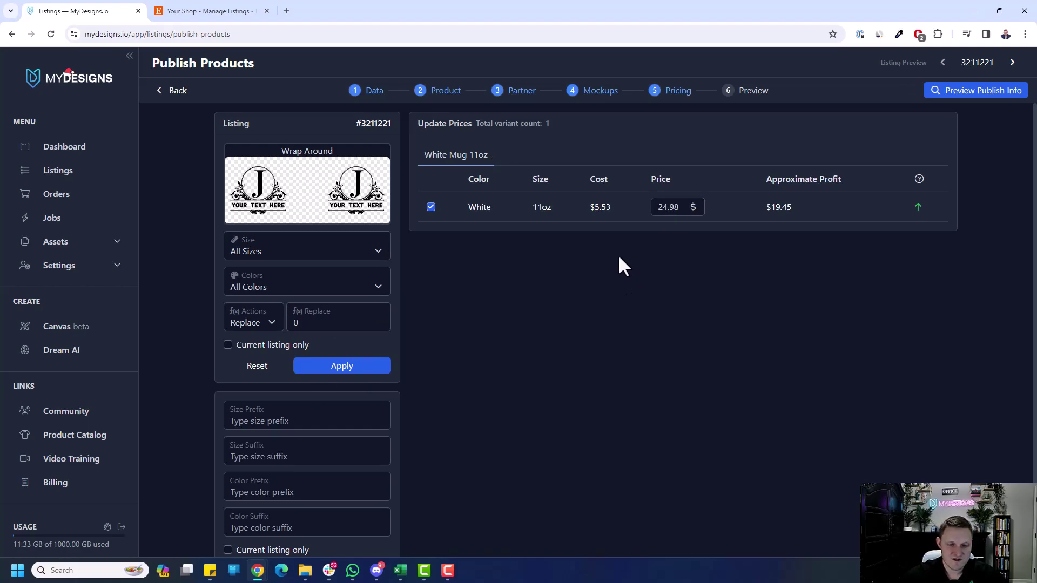
{"action": "scroll", "coordinate": [540, 281], "scroll_direction": "down", "scroll_amount": 1}
{"action": "scroll", "coordinate": [486, 259], "scroll_direction": "up", "scroll_amount": 1}
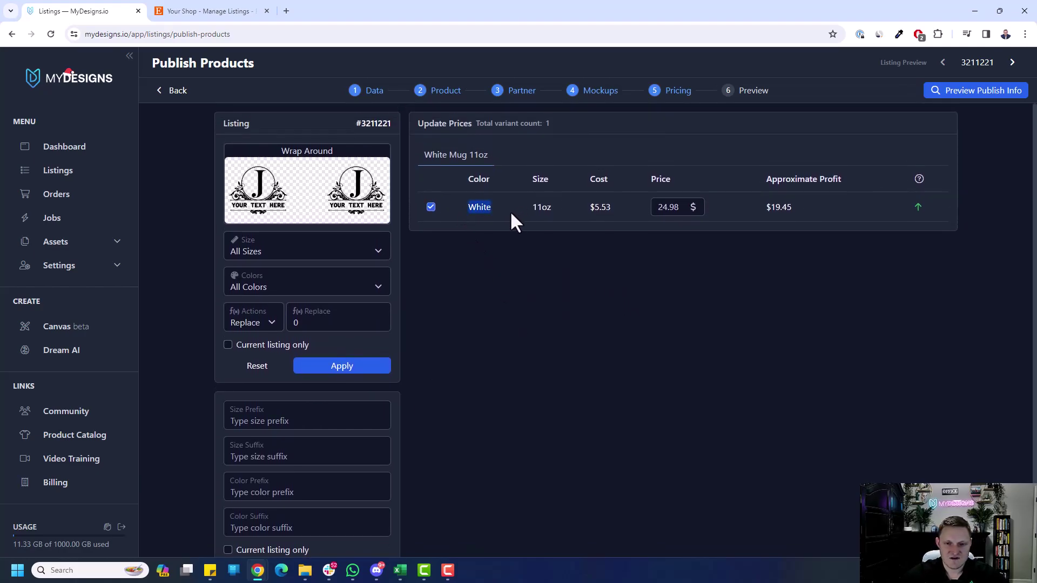
{"action": "left_click", "coordinate": [1012, 62]}
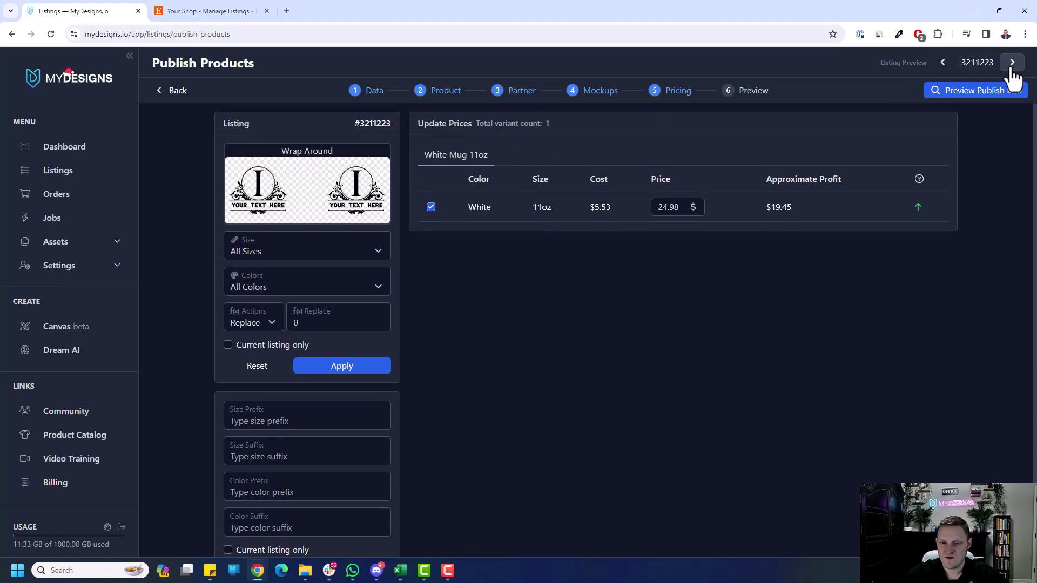
{"action": "left_click", "coordinate": [970, 105]}
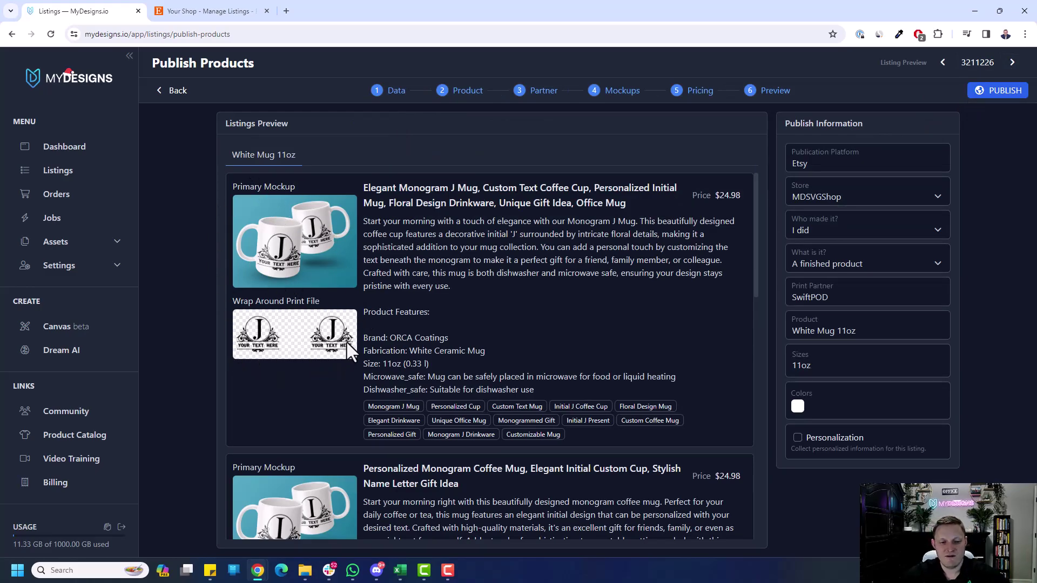
{"action": "left_click_drag", "start_coordinate": [360, 195], "coordinate": [660, 199]}
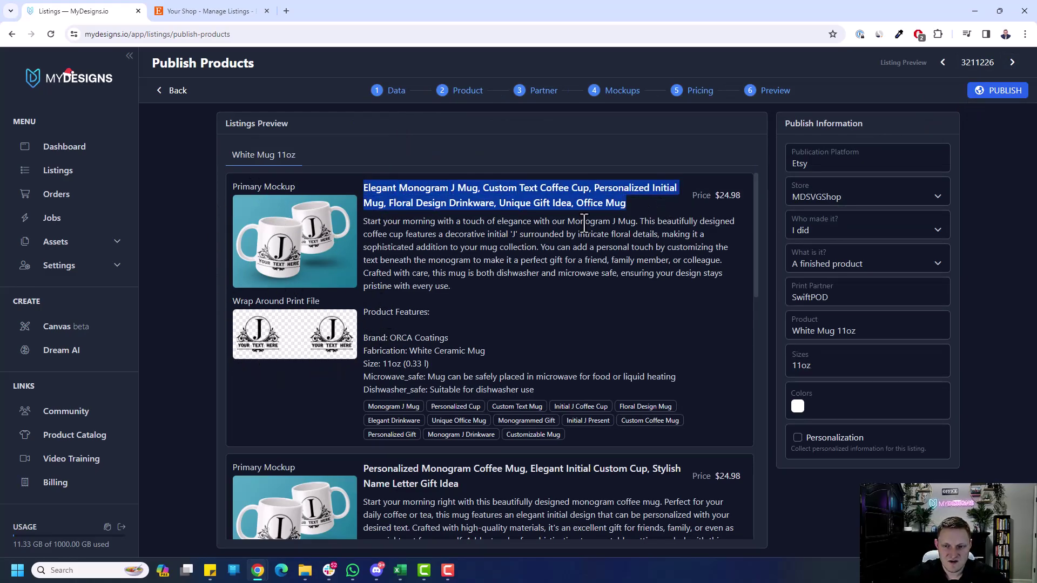
{"action": "left_click_drag", "start_coordinate": [732, 196], "coordinate": [708, 196]}
{"action": "left_click_drag", "start_coordinate": [363, 222], "coordinate": [489, 285]}
{"action": "left_click", "coordinate": [464, 308]}
{"action": "left_click_drag", "start_coordinate": [438, 327], "coordinate": [417, 339]}
{"action": "left_click", "coordinate": [435, 375]}
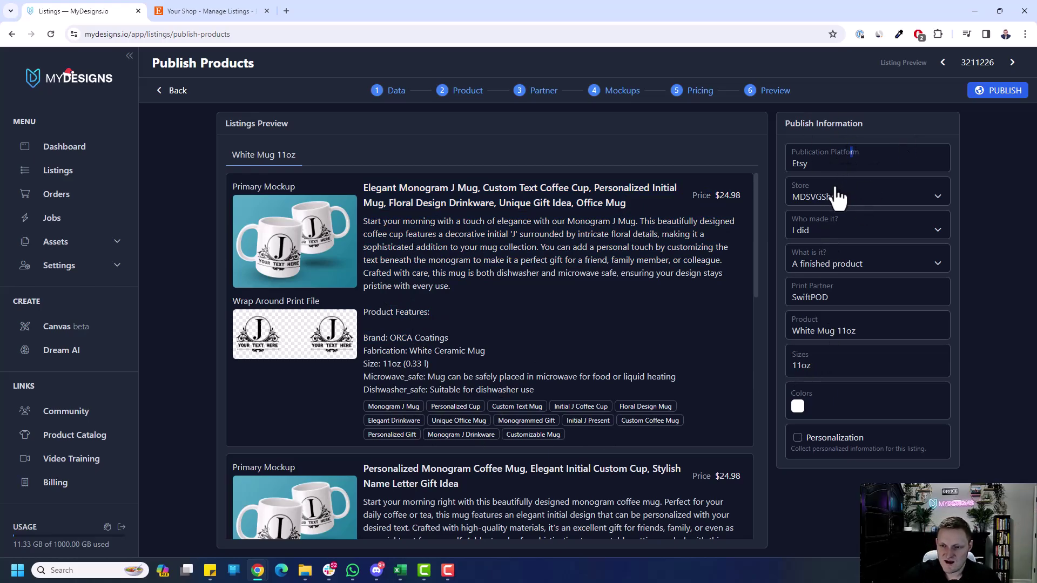
{"action": "left_click", "coordinate": [823, 233]}
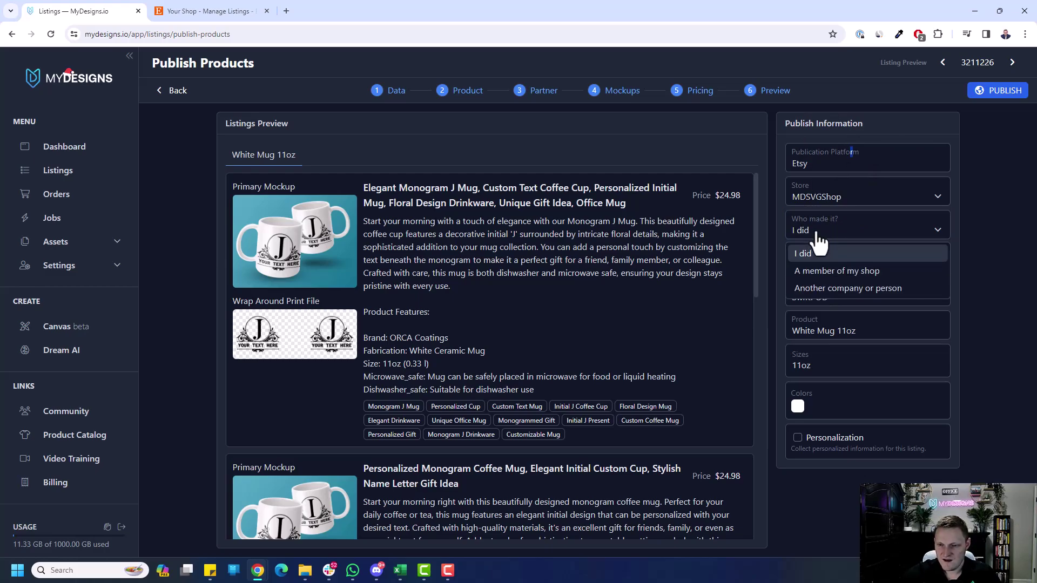
{"action": "left_click", "coordinate": [847, 288]}
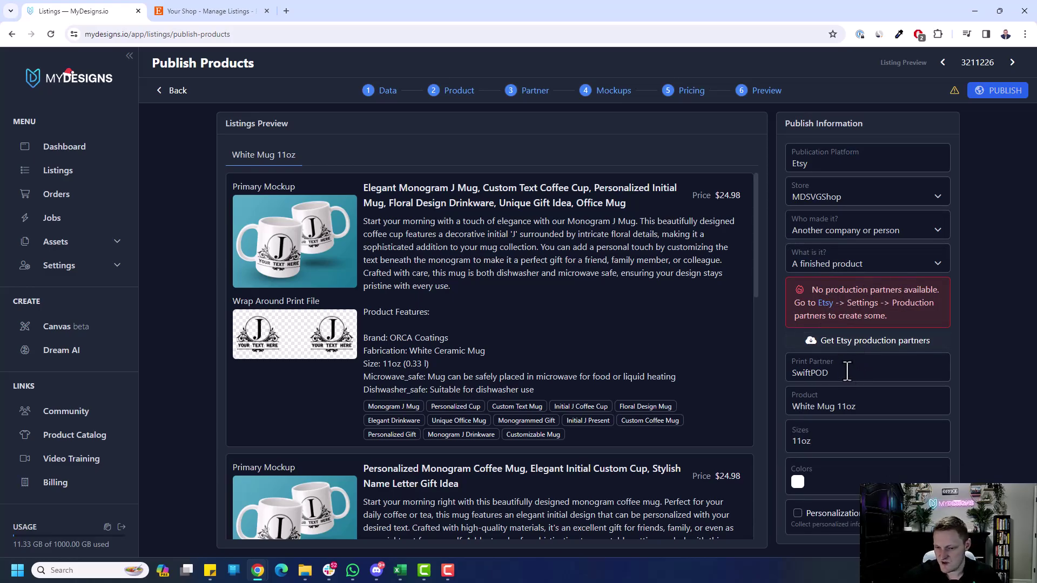
{"action": "double_click", "coordinate": [799, 374]}
{"action": "left_click", "coordinate": [827, 264]}
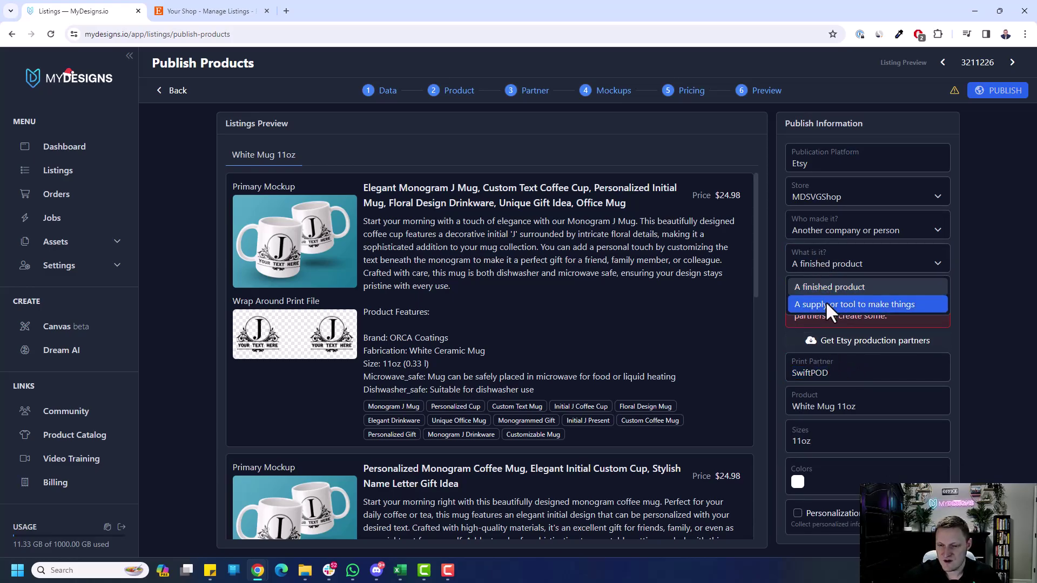
{"action": "left_click", "coordinate": [836, 287]}
{"action": "left_click", "coordinate": [834, 230]}
{"action": "left_click", "coordinate": [828, 251]}
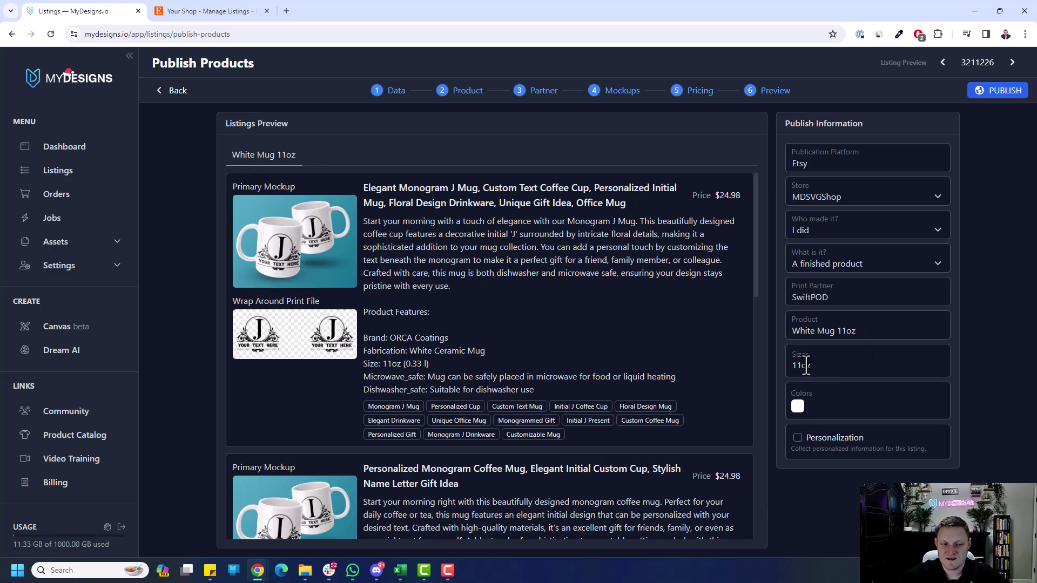
Enable personalization and begin the buyer instruction 'Enter a name or custom text', keeping the 256 limit
{"action": "left_click", "coordinate": [798, 438]}
{"action": "scroll", "coordinate": [840, 433], "scroll_direction": "down", "scroll_amount": 1}
{"action": "left_click", "coordinate": [845, 473]}
{"action": "type", "text": "Enter a name or custom text."}
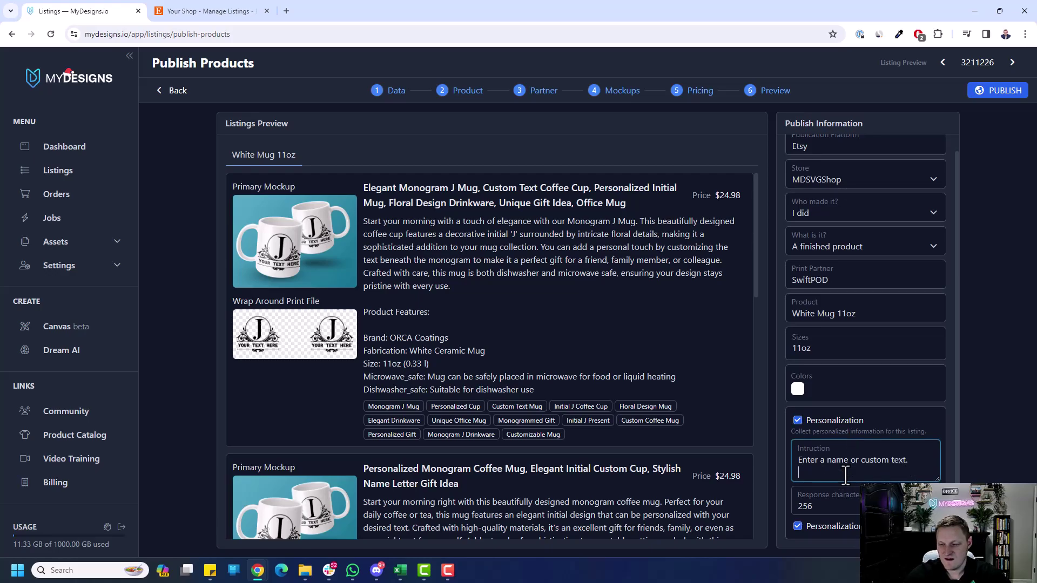
{"action": "key", "text": "Return"}
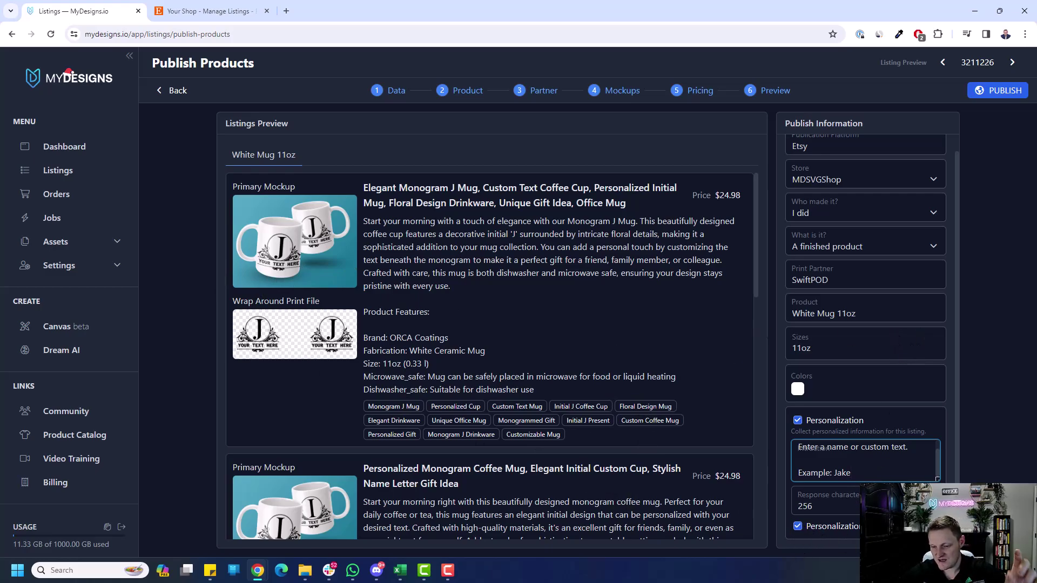
Publish the ten monogram mug listings to Etsy
{"action": "left_click", "coordinate": [994, 97]}
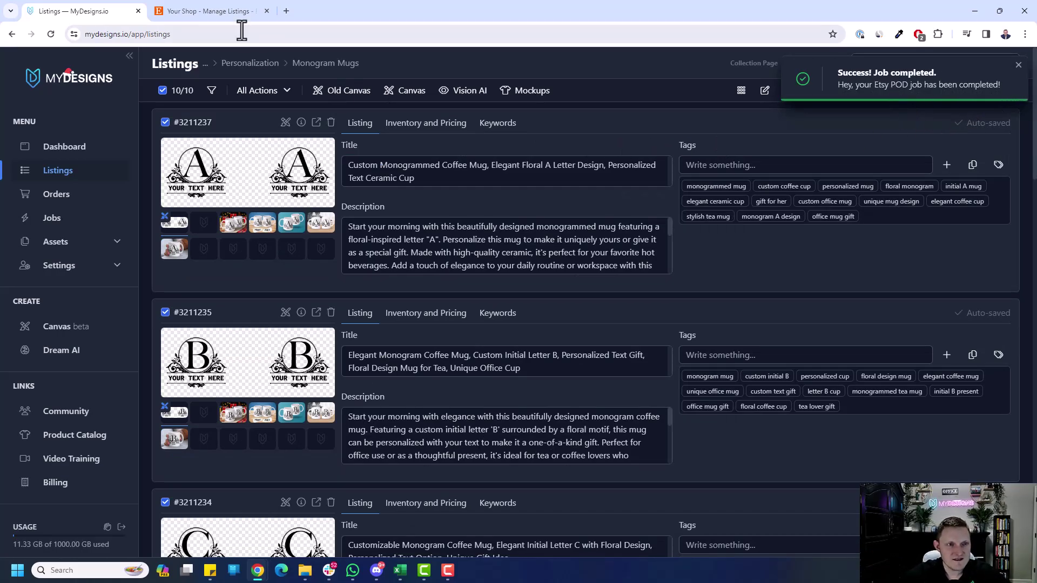
In the reloaded Etsy listings, filter to Draft status and open the H mug draft
{"action": "left_click", "coordinate": [235, 14]}
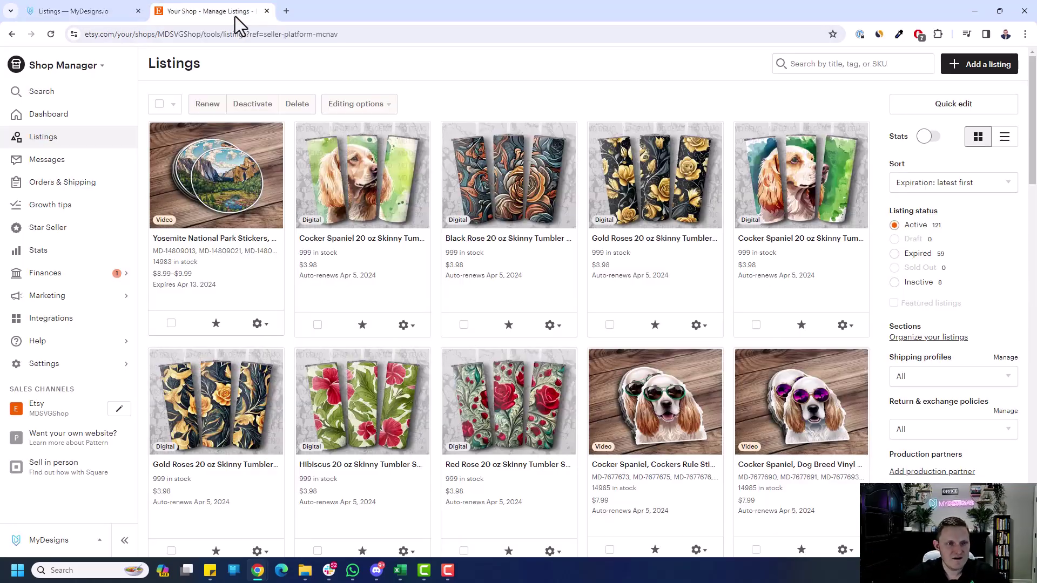
{"action": "left_click", "coordinate": [52, 34]}
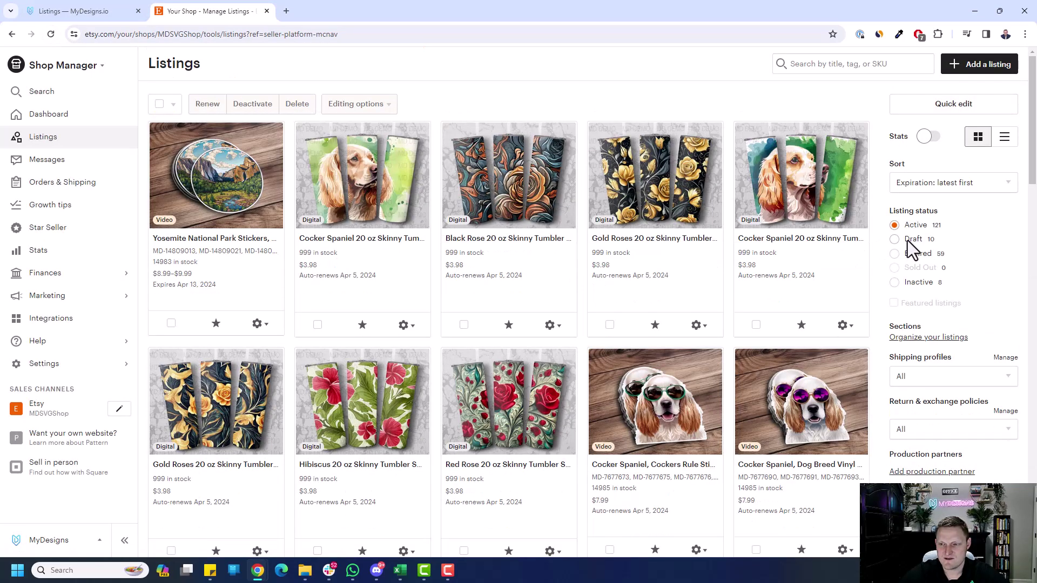
{"action": "left_click", "coordinate": [912, 240]}
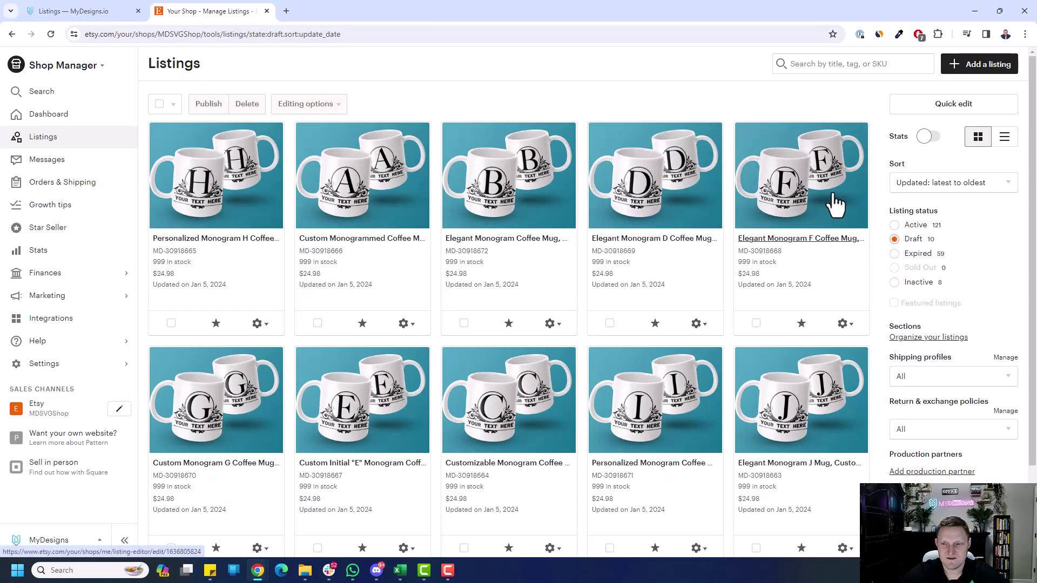
{"action": "left_click", "coordinate": [236, 175]}
Scroll down the H mug draft editor to review its buyer personalization instructions
{"action": "scroll", "coordinate": [446, 211], "scroll_direction": "down", "scroll_amount": 5}
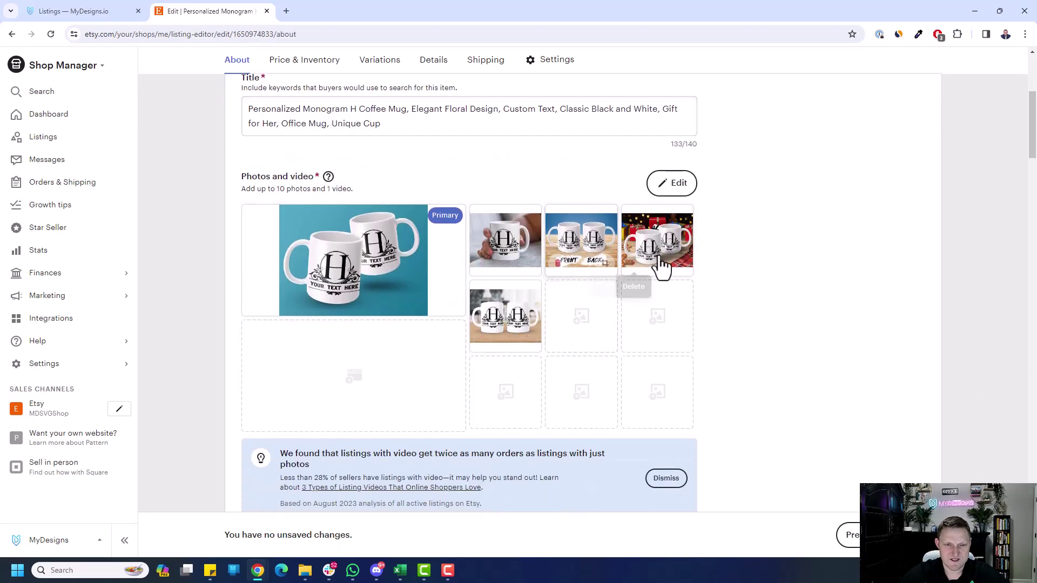
{"action": "scroll", "coordinate": [660, 267], "scroll_direction": "down", "scroll_amount": 10}
{"action": "scroll", "coordinate": [501, 243], "scroll_direction": "down", "scroll_amount": 2}
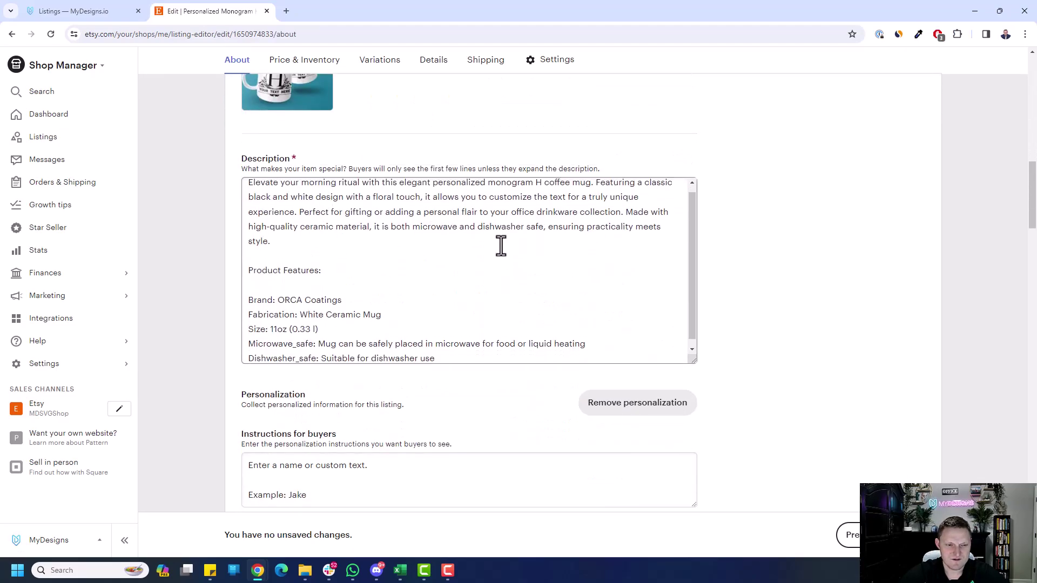
{"action": "scroll", "coordinate": [741, 293], "scroll_direction": "down", "scroll_amount": 3}
{"action": "scroll", "coordinate": [765, 301], "scroll_direction": "down", "scroll_amount": 2}
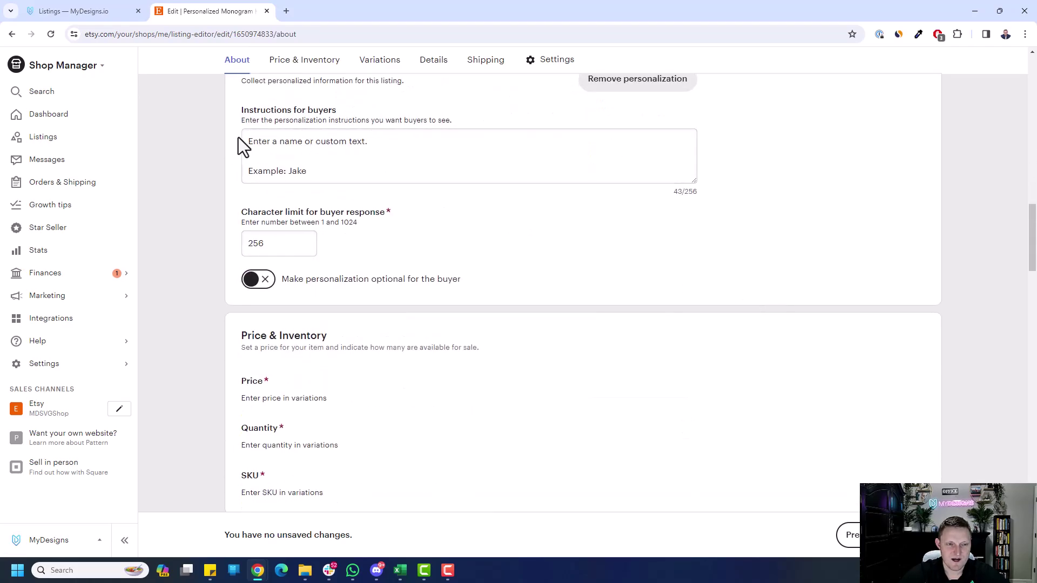
{"action": "left_click_drag", "start_coordinate": [243, 139], "coordinate": [372, 178]}
{"action": "left_click", "coordinate": [372, 178]}
Scroll through the rest of the H mug draft, then go back to the draft listings
{"action": "scroll", "coordinate": [586, 248], "scroll_direction": "down", "scroll_amount": 3}
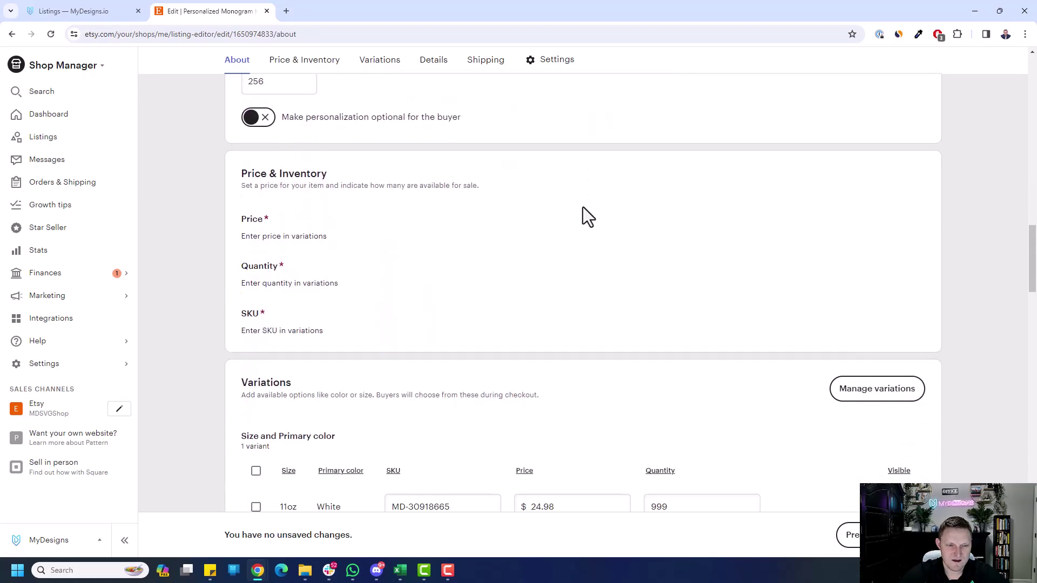
{"action": "scroll", "coordinate": [375, 262], "scroll_direction": "down", "scroll_amount": 3}
{"action": "scroll", "coordinate": [465, 233], "scroll_direction": "down", "scroll_amount": 2}
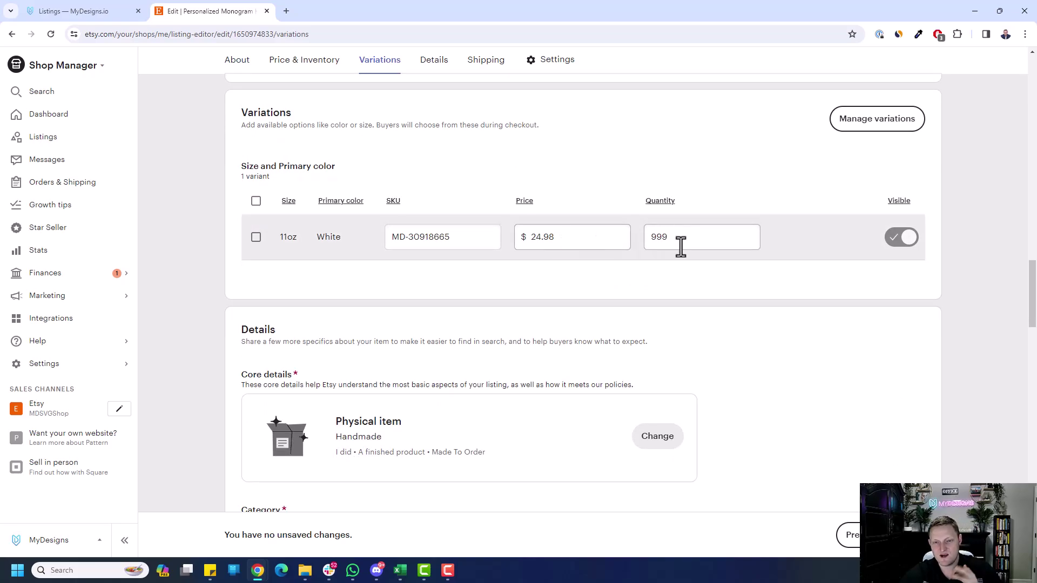
{"action": "scroll", "coordinate": [671, 259], "scroll_direction": "down", "scroll_amount": 5}
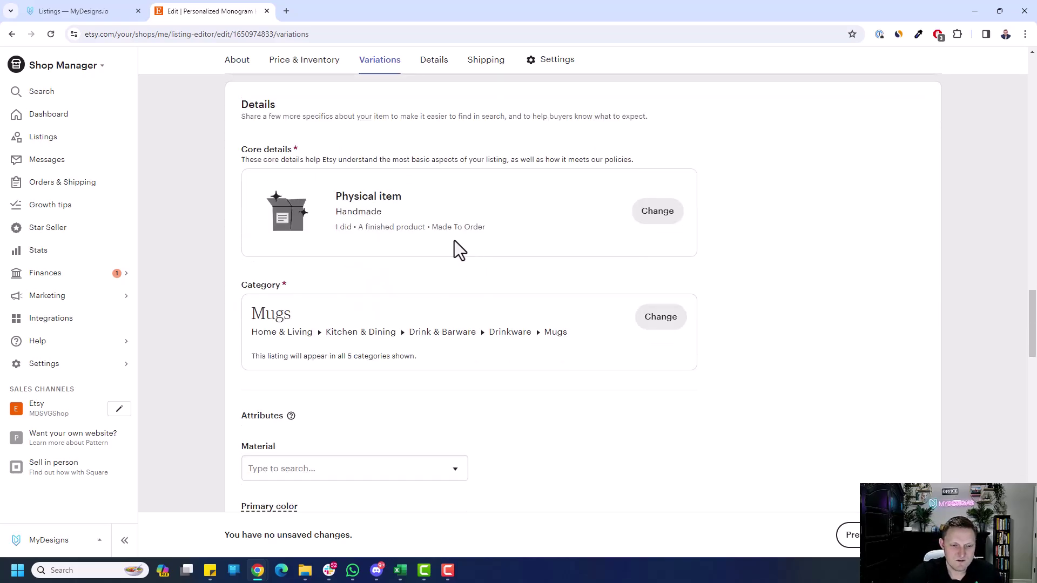
{"action": "scroll", "coordinate": [446, 249], "scroll_direction": "down", "scroll_amount": 6}
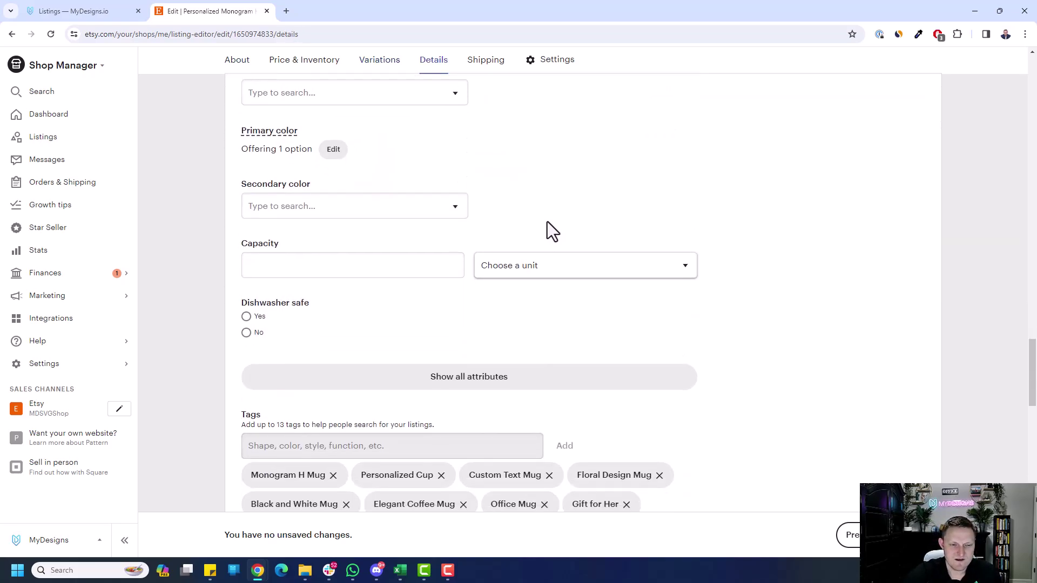
{"action": "scroll", "coordinate": [546, 221], "scroll_direction": "down", "scroll_amount": 5}
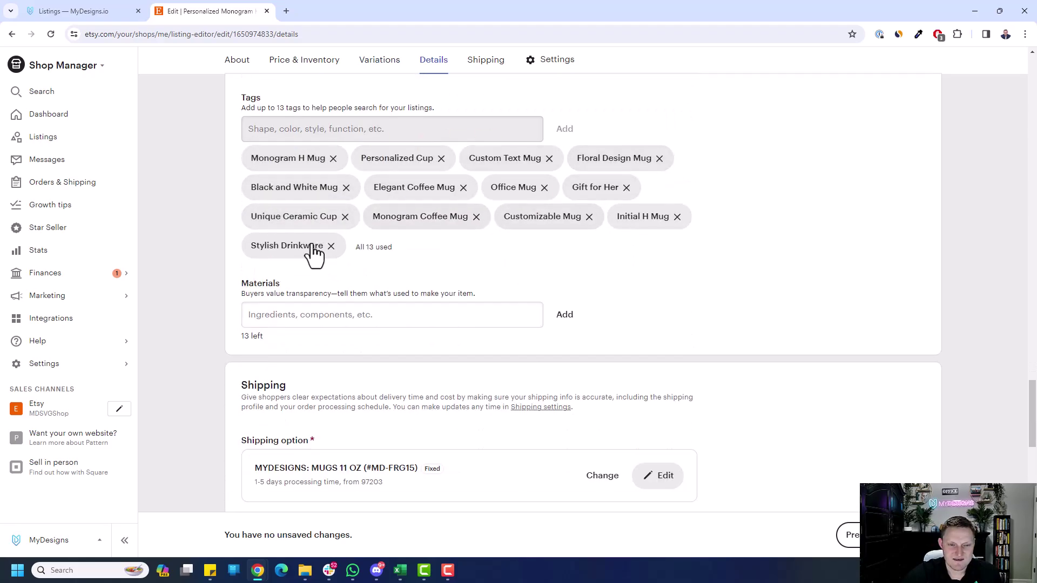
{"action": "scroll", "coordinate": [303, 260], "scroll_direction": "down", "scroll_amount": 4}
{"action": "scroll", "coordinate": [573, 293], "scroll_direction": "down", "scroll_amount": 9}
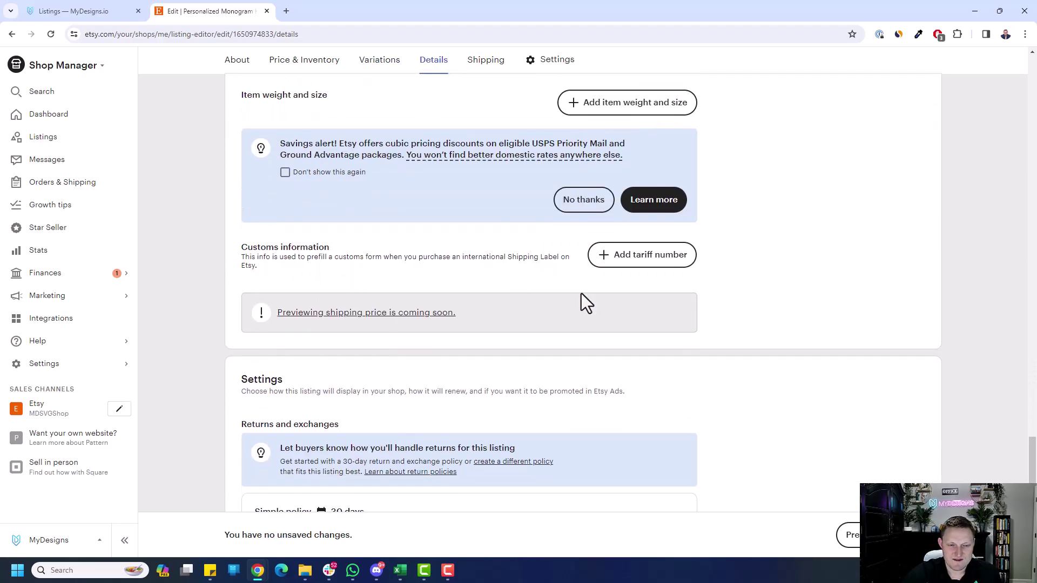
{"action": "scroll", "coordinate": [573, 287], "scroll_direction": "up", "scroll_amount": 20}
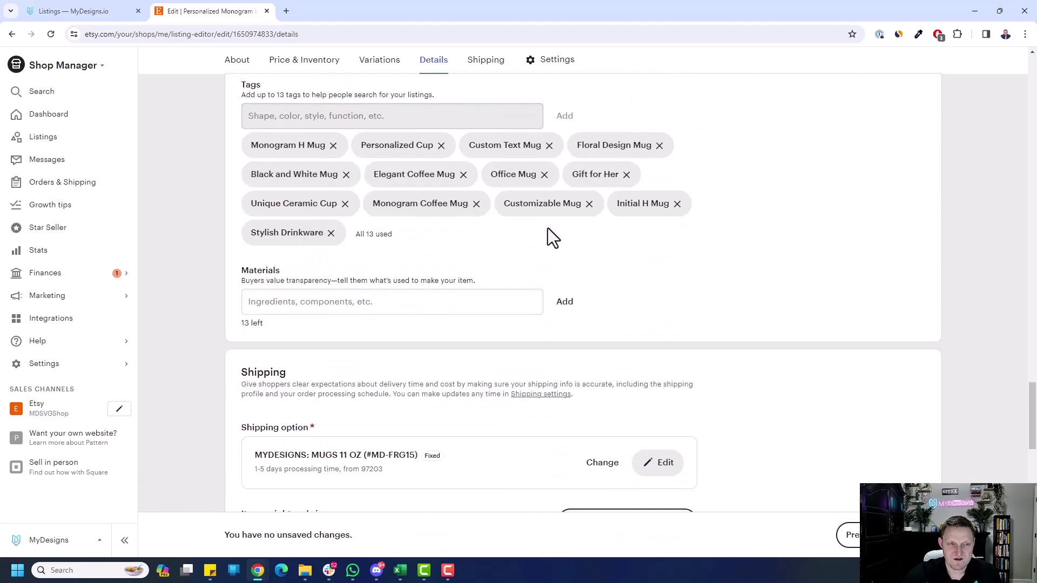
{"action": "scroll", "coordinate": [378, 172], "scroll_direction": "up", "scroll_amount": 2}
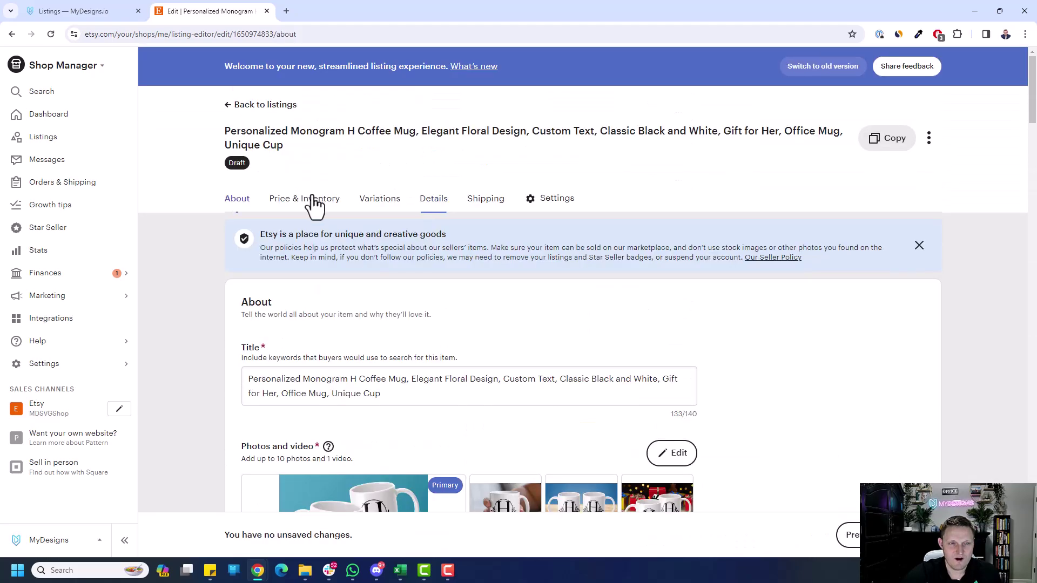
{"action": "left_click", "coordinate": [227, 205]}
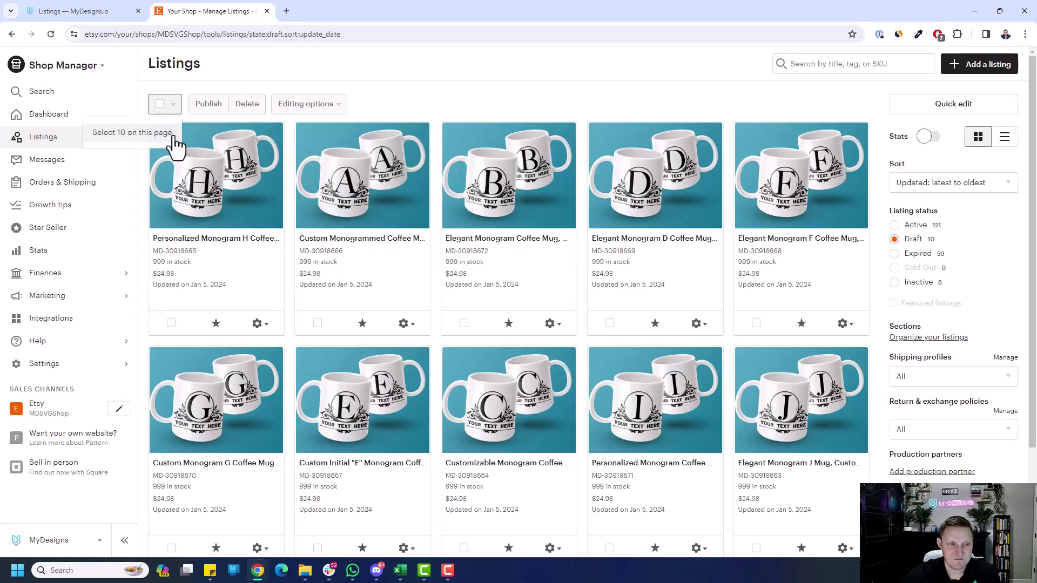
Select all ten drafts, publish them, and reload the Active listings view
{"action": "left_click", "coordinate": [160, 104]}
{"action": "left_click", "coordinate": [222, 104]}
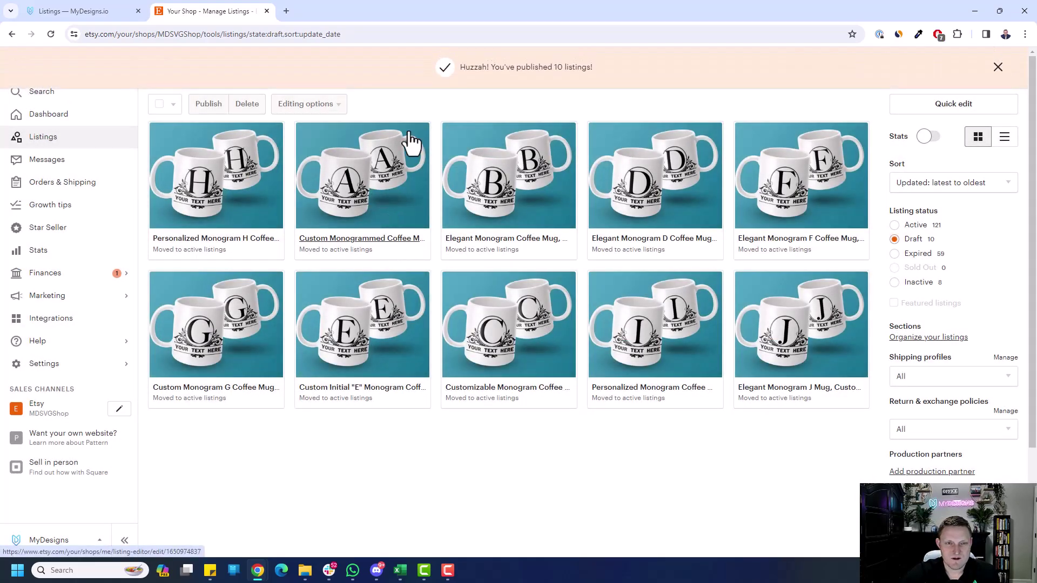
{"action": "left_click", "coordinate": [67, 136]}
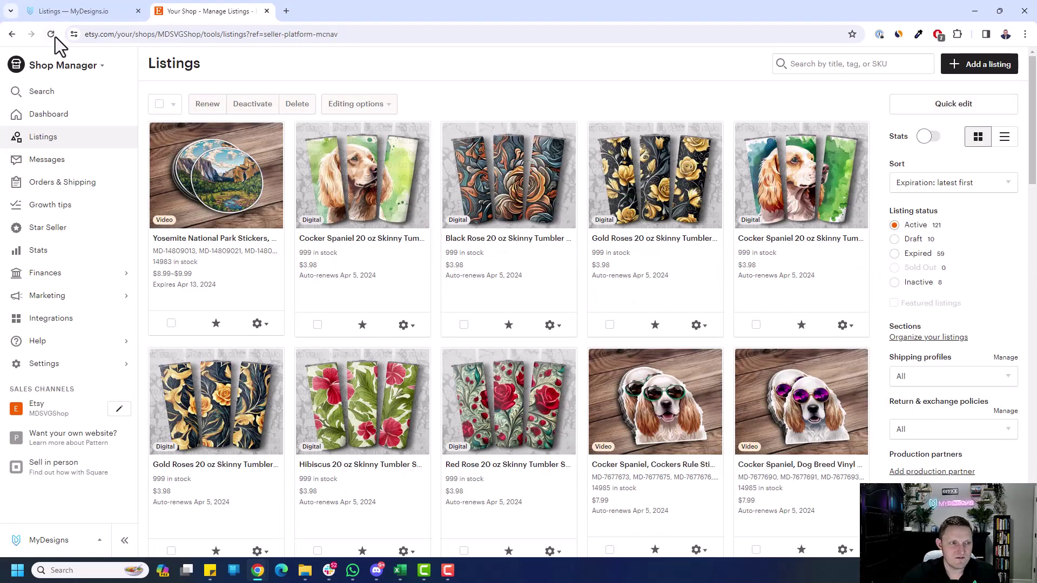
{"action": "left_click", "coordinate": [54, 37]}
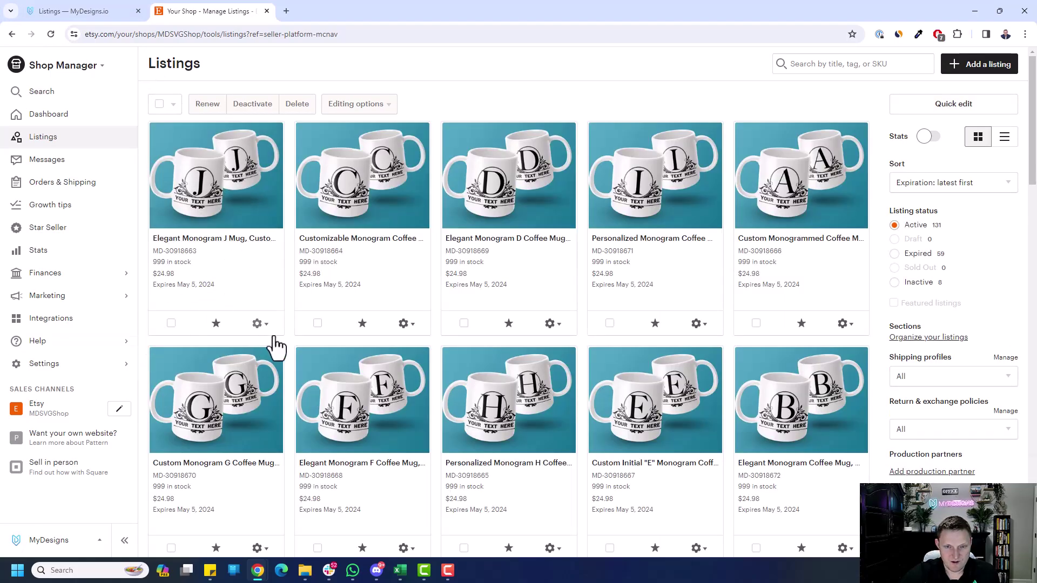
{"action": "scroll", "coordinate": [300, 348], "scroll_direction": "down", "scroll_amount": 2}
{"action": "scroll", "coordinate": [300, 356], "scroll_direction": "up", "scroll_amount": 2}
View the A mug listing live on Etsy and check its $24.98 price and personalization field
{"action": "left_click", "coordinate": [846, 324]}
{"action": "left_click", "coordinate": [833, 355]}
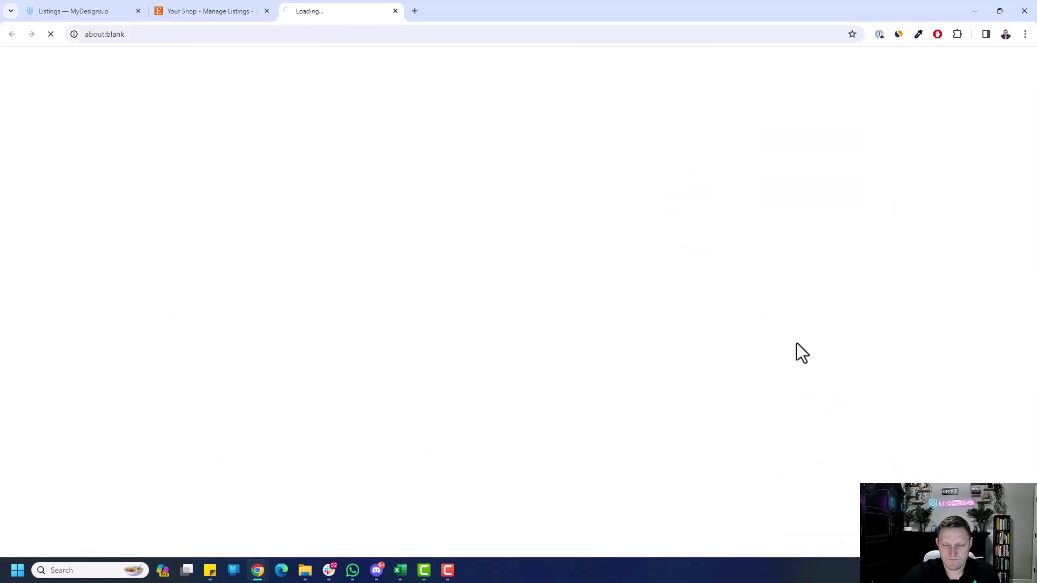
{"action": "scroll", "coordinate": [697, 243], "scroll_direction": "down", "scroll_amount": 1}
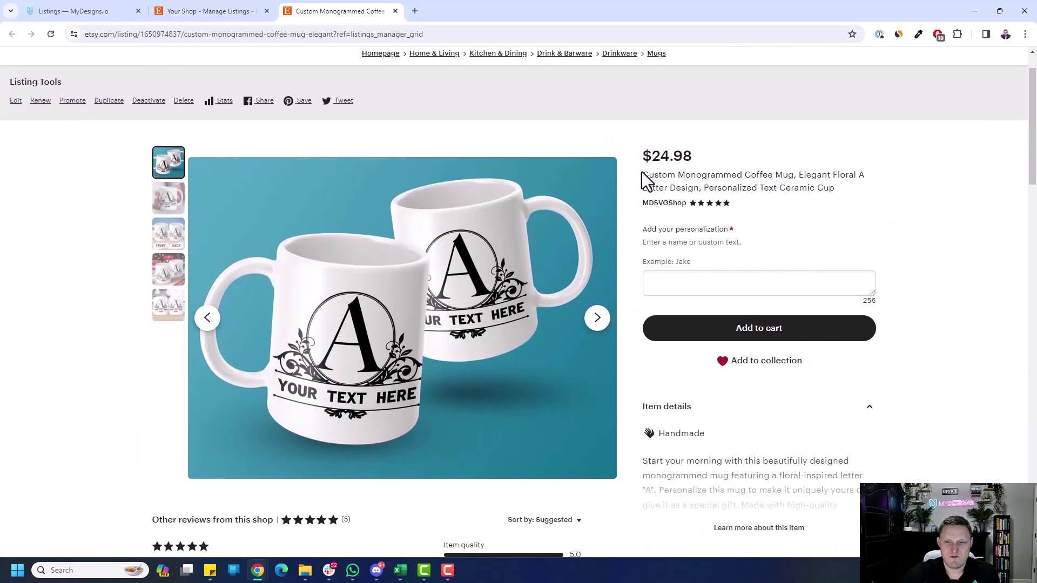
{"action": "left_click_drag", "start_coordinate": [640, 171], "coordinate": [764, 178]}
{"action": "left_click", "coordinate": [836, 194]}
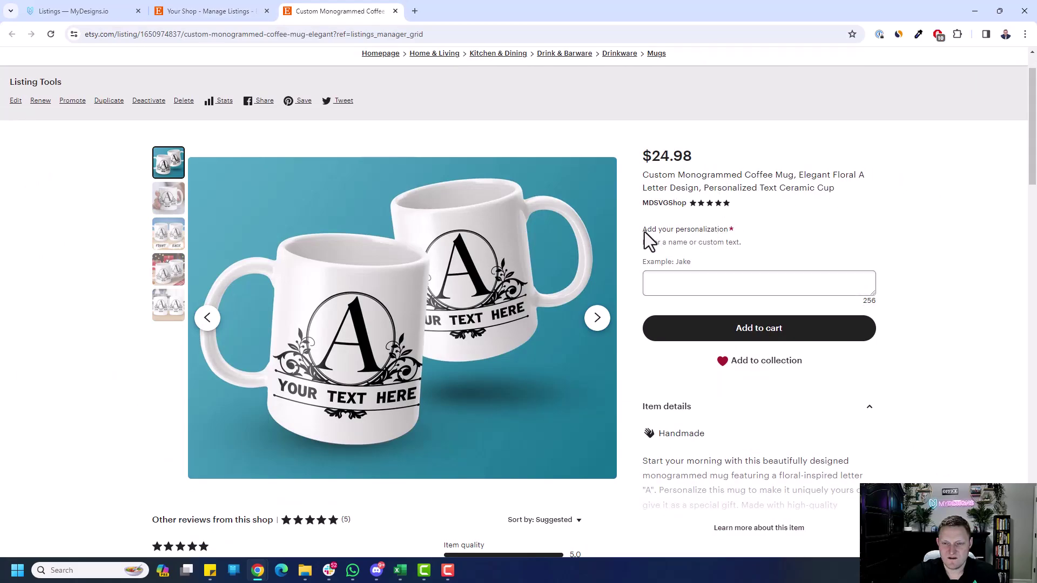
{"action": "left_click_drag", "start_coordinate": [670, 245], "coordinate": [696, 240]}
{"action": "left_click", "coordinate": [755, 267]}
{"action": "left_click", "coordinate": [653, 281]}
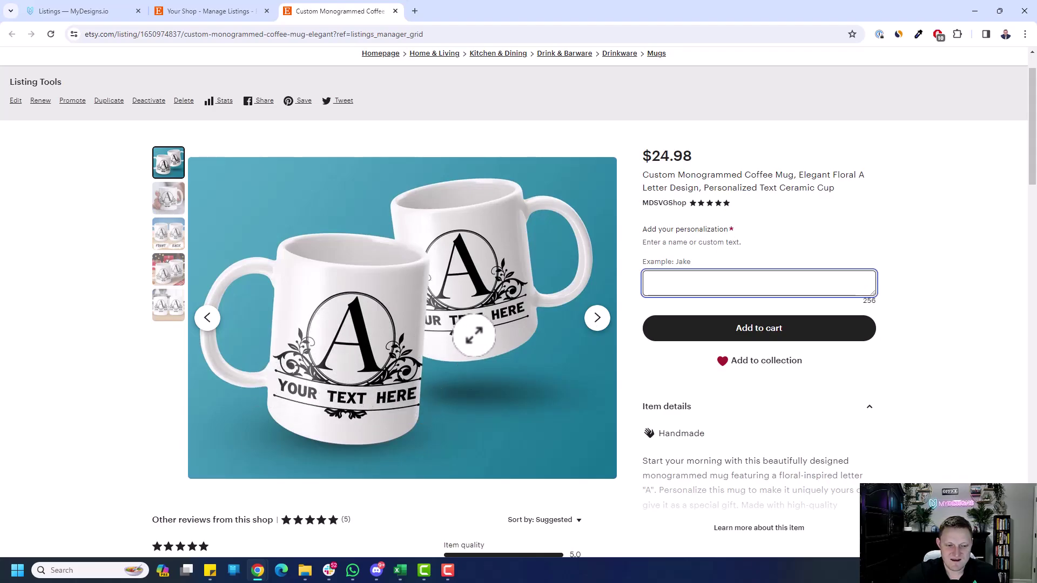
{"action": "scroll", "coordinate": [486, 324], "scroll_direction": "down", "scroll_amount": 5}
{"action": "scroll", "coordinate": [512, 291], "scroll_direction": "up", "scroll_amount": 6}
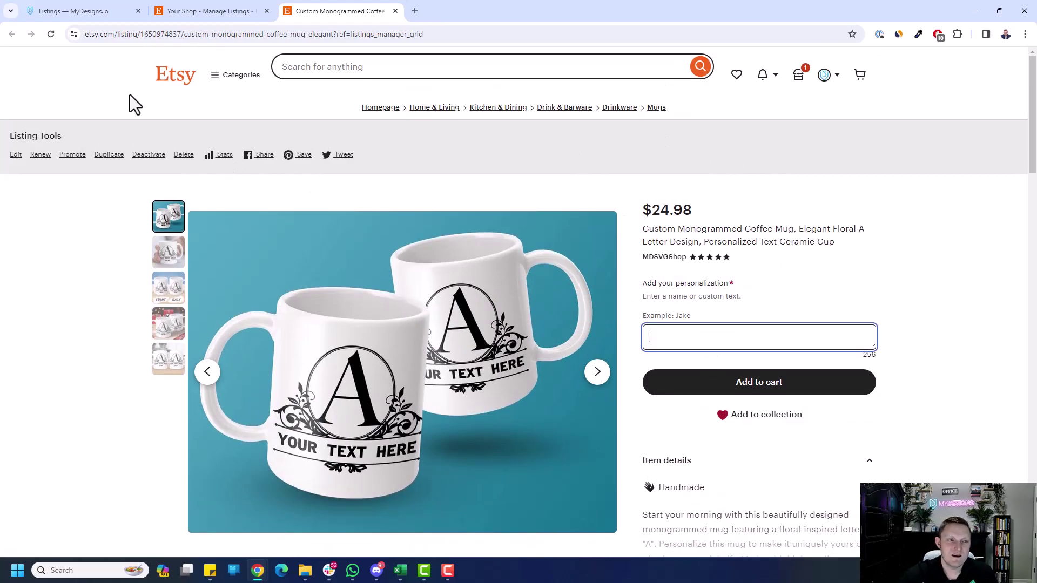
Open the Baby's First Christmas Ornament order under manual review and read its personalization request
{"action": "left_click", "coordinate": [99, 13]}
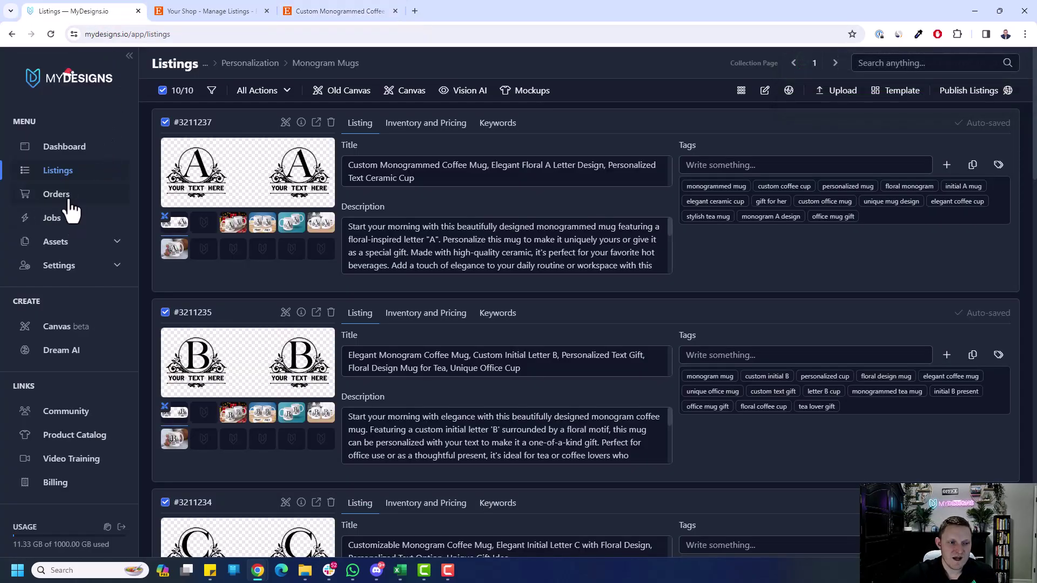
{"action": "left_click", "coordinate": [71, 199]}
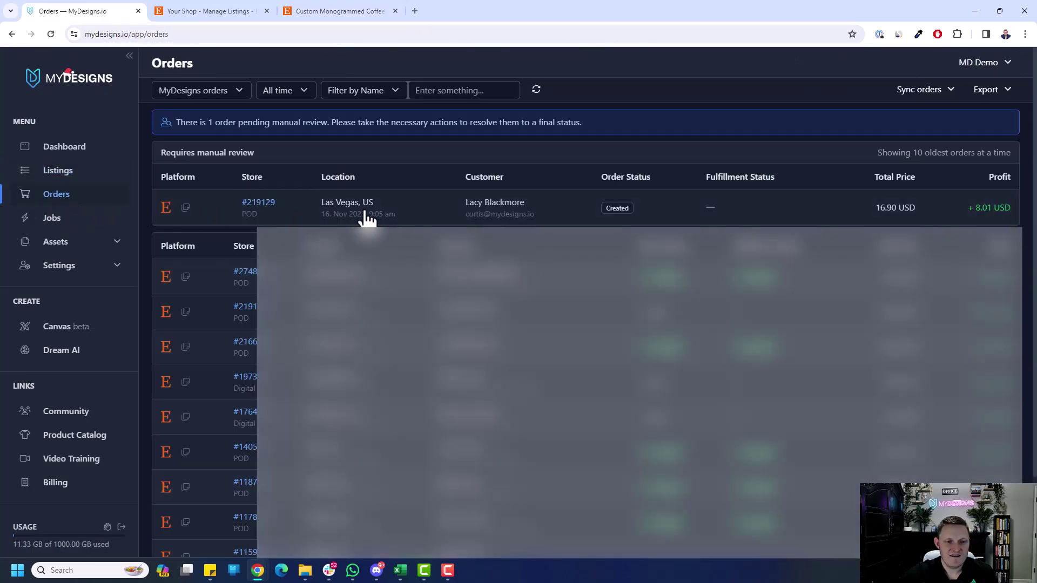
{"action": "left_click", "coordinate": [374, 217]}
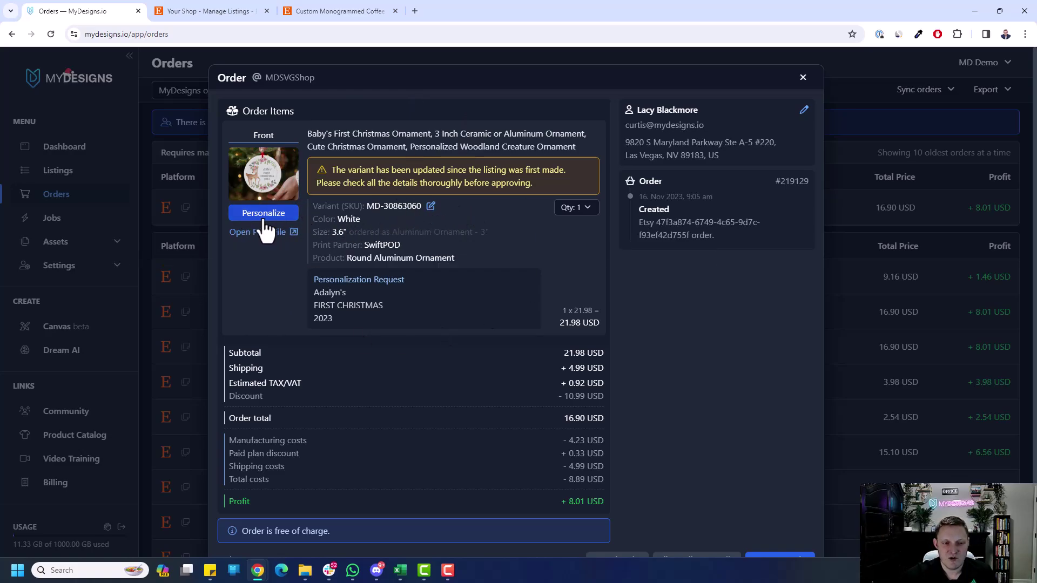
{"action": "mouse_move", "coordinate": [315, 282]}
{"action": "left_click_drag", "start_coordinate": [315, 282], "coordinate": [420, 277]}
{"action": "left_click", "coordinate": [420, 277]}
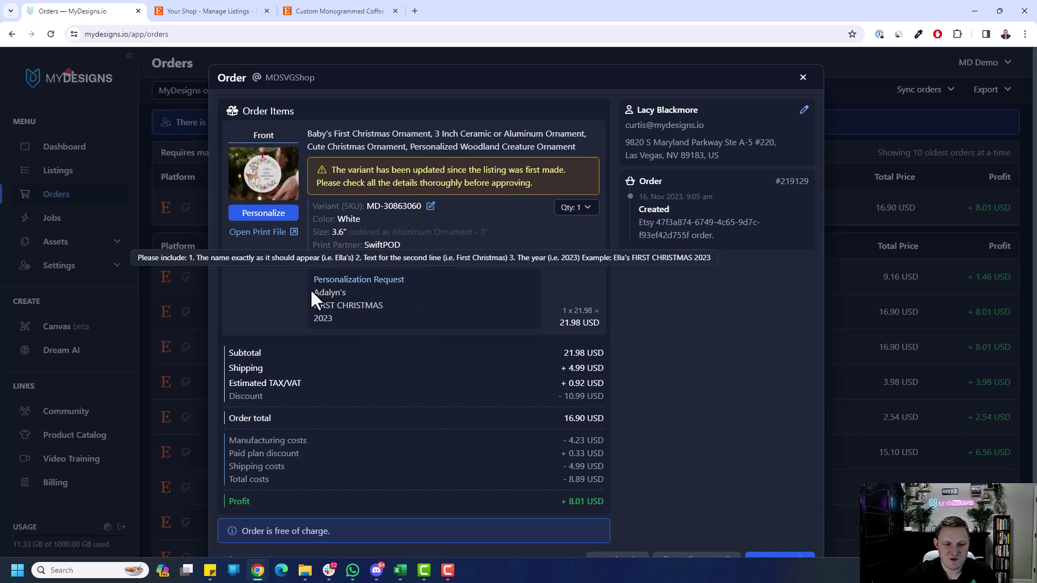
Open the ornament design for personalizing and inspect its name and FIRST CHRISTMAS 2024 text
{"action": "left_click", "coordinate": [274, 216]}
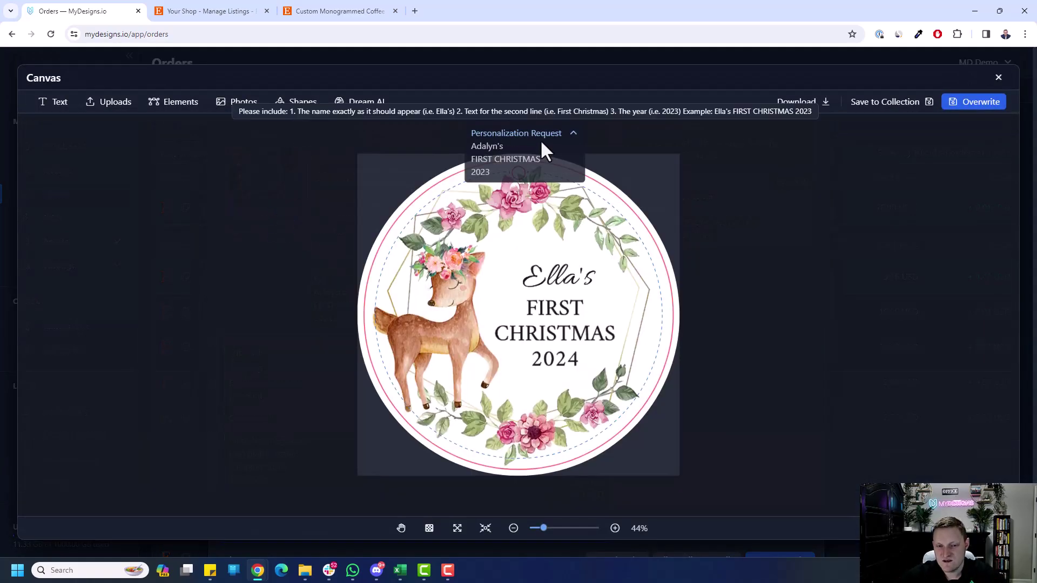
{"action": "left_click", "coordinate": [567, 136]}
{"action": "left_click", "coordinate": [562, 279]}
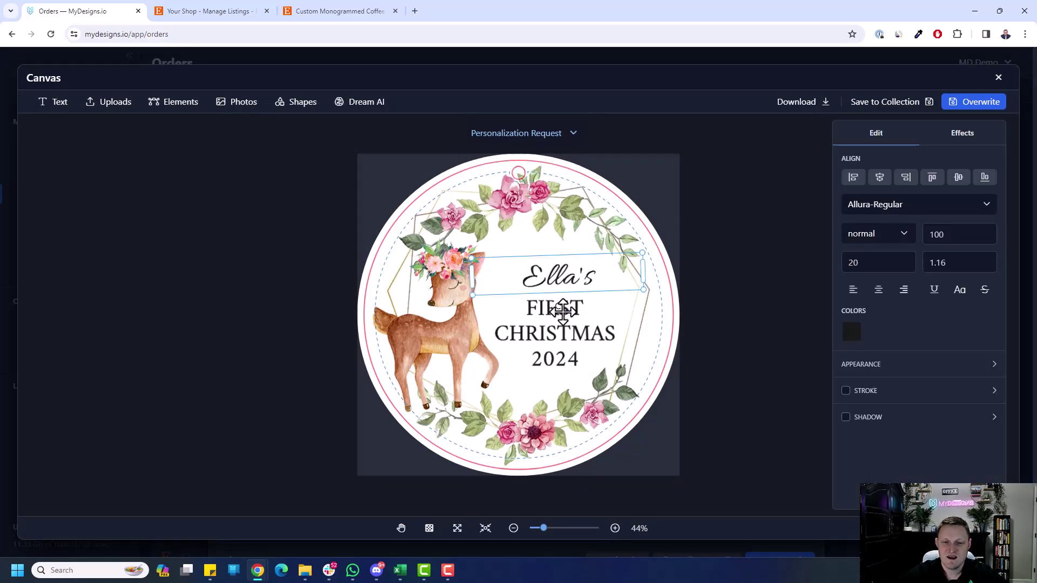
{"action": "left_click", "coordinate": [564, 310]}
{"action": "left_click", "coordinate": [571, 286]}
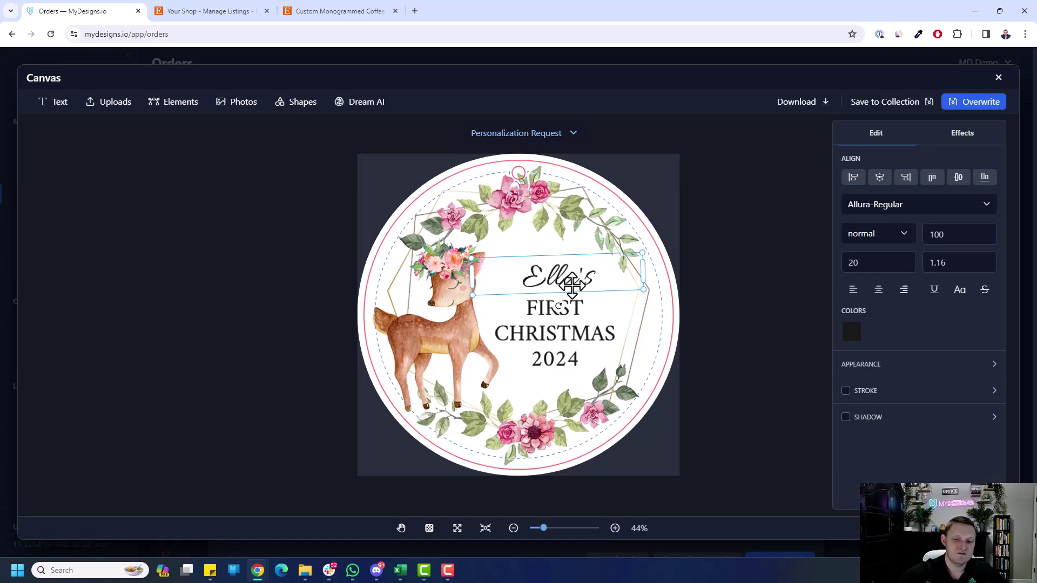
{"action": "left_click", "coordinate": [572, 135]}
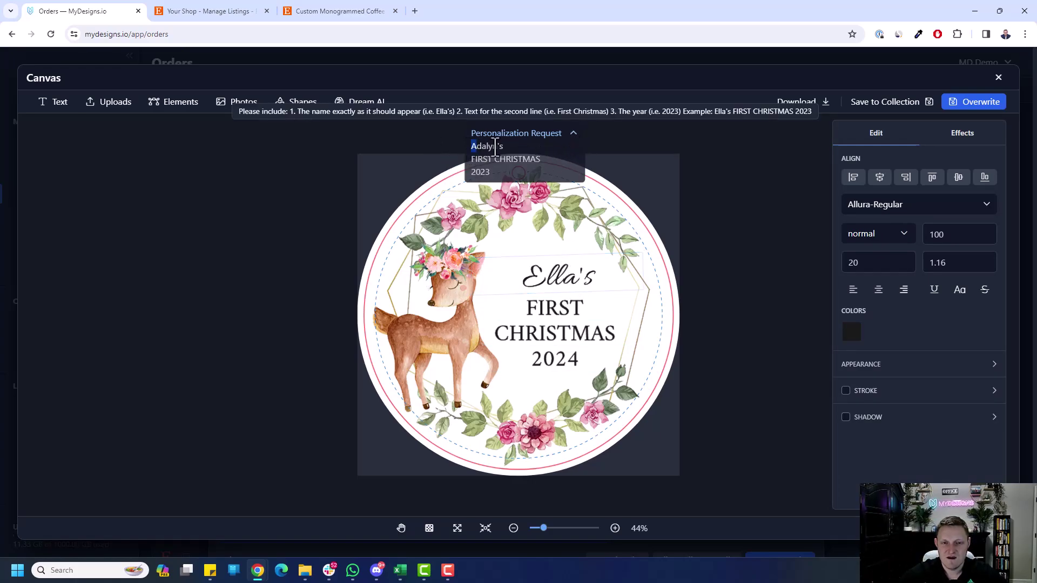
Replace the template name Ella's with the customer's requested name
{"action": "double_click", "coordinate": [556, 306]}
{"action": "double_click", "coordinate": [557, 275]}
{"action": "key", "text": "BackSpace"}
{"action": "type", "text": "Adalyn's"}
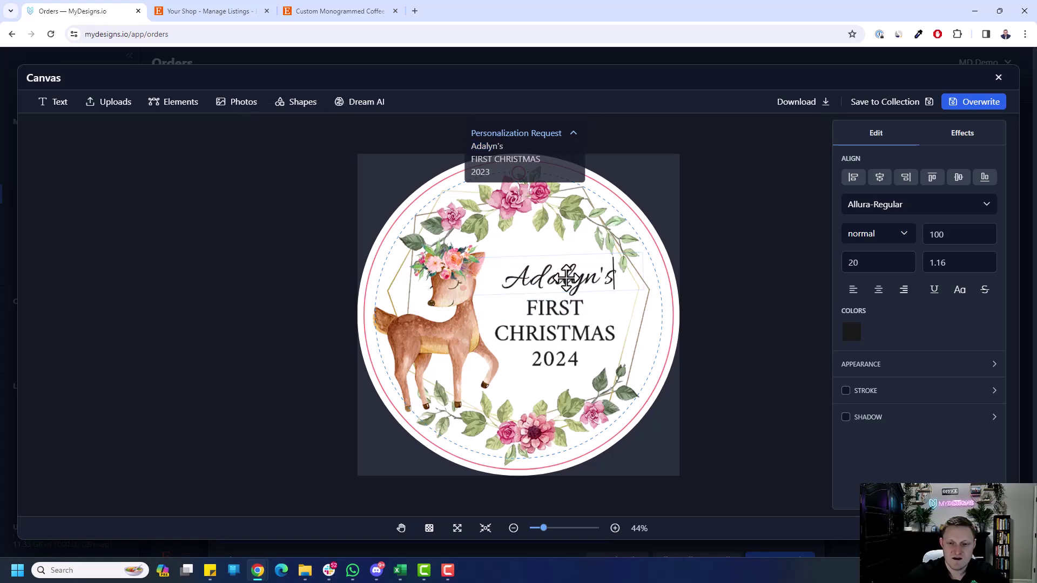
{"action": "left_click", "coordinate": [694, 193]}
{"action": "left_click", "coordinate": [572, 134]}
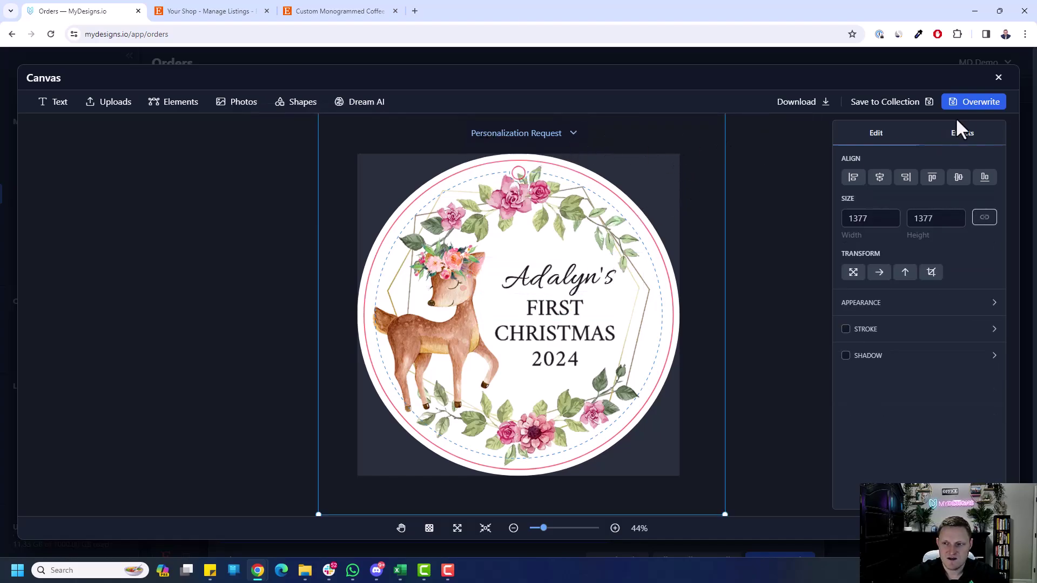
Overwrite the order's print file with the updated ornament design and approve the order
{"action": "left_click", "coordinate": [972, 111]}
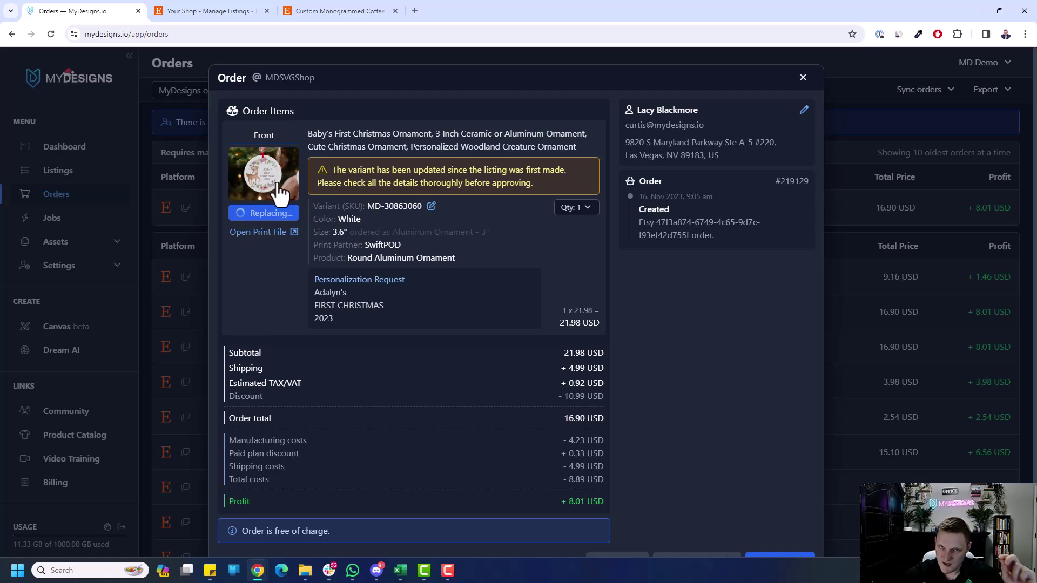
{"action": "scroll", "coordinate": [484, 232], "scroll_direction": "down", "scroll_amount": 1}
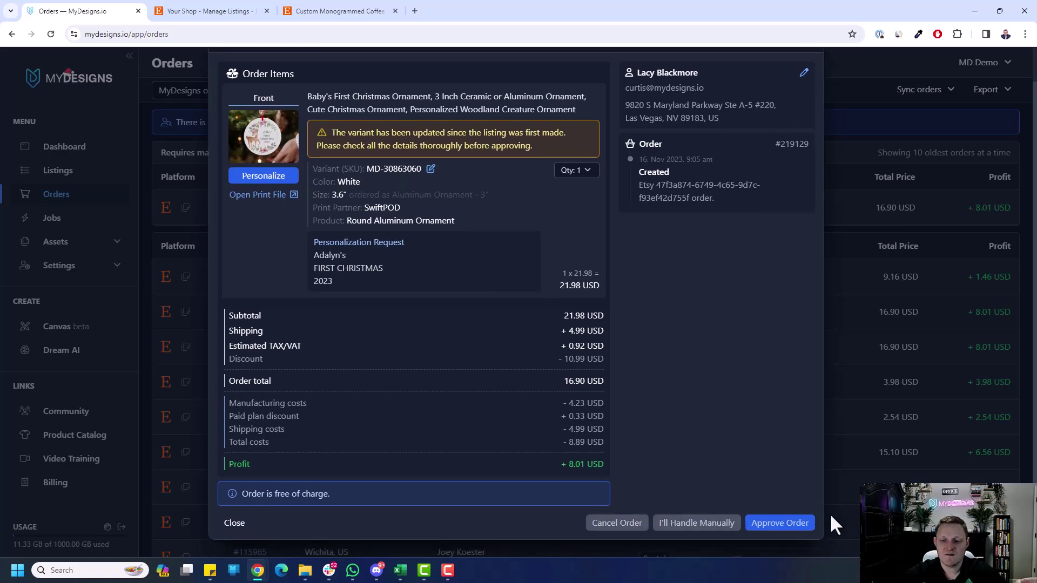
{"action": "left_click", "coordinate": [777, 524]}
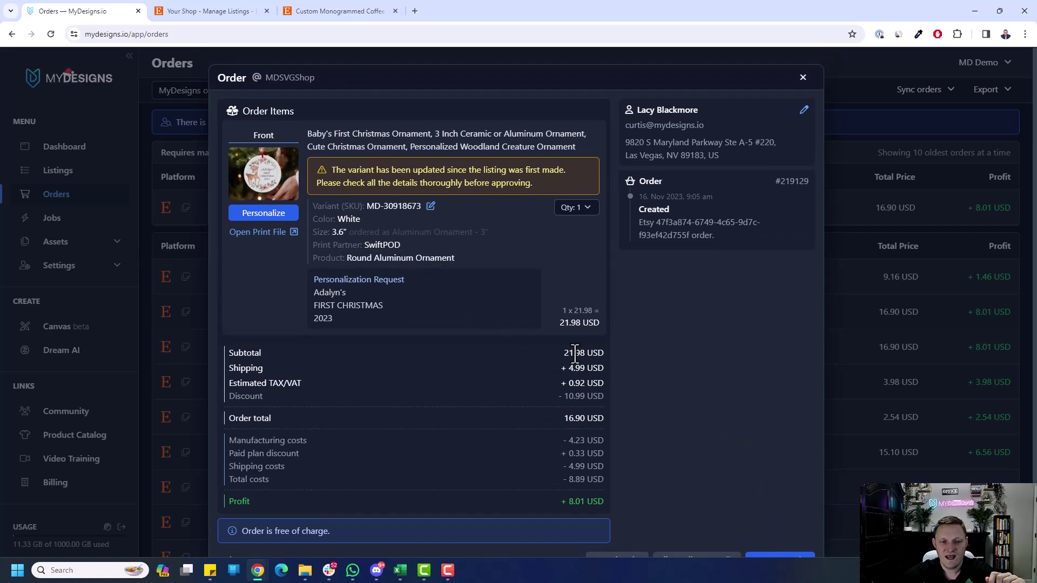
Verify the full-size print file shows the name with FIRST CHRISTMAS 2024, then close the order details
{"action": "left_click", "coordinate": [275, 176]}
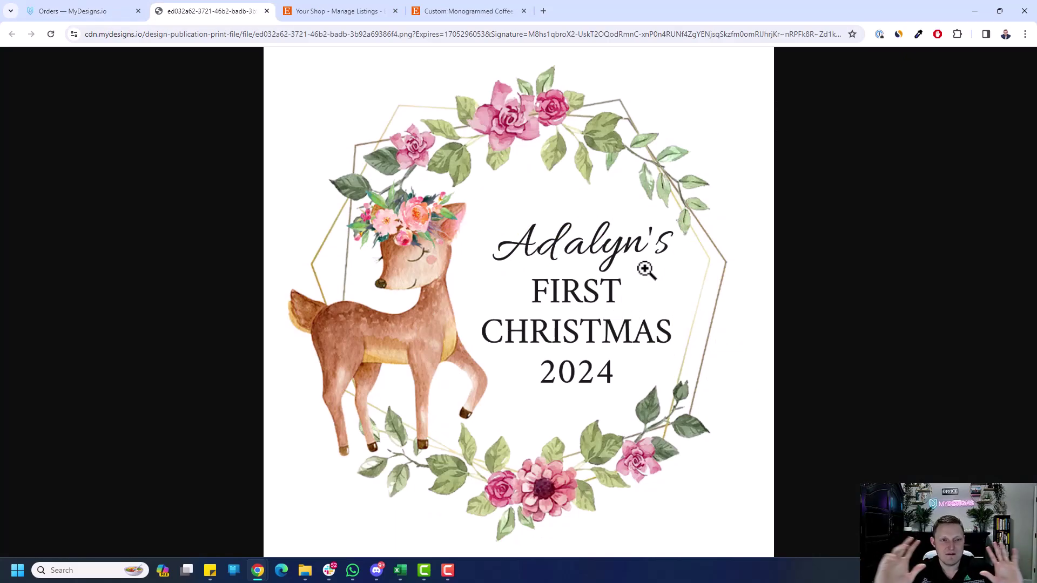
{"action": "left_click", "coordinate": [267, 11]}
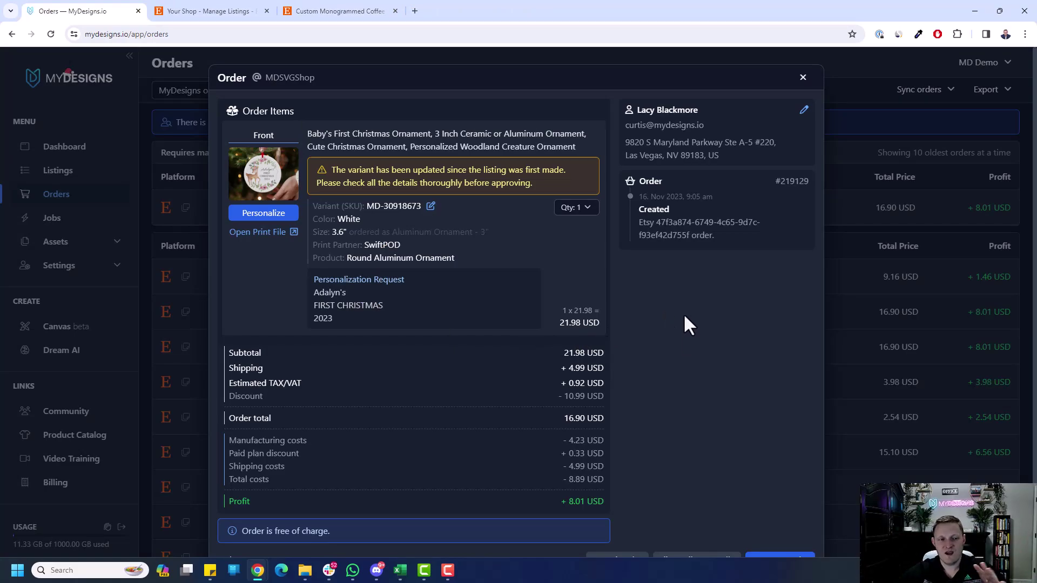
{"action": "scroll", "coordinate": [673, 327], "scroll_direction": "down", "scroll_amount": 2}
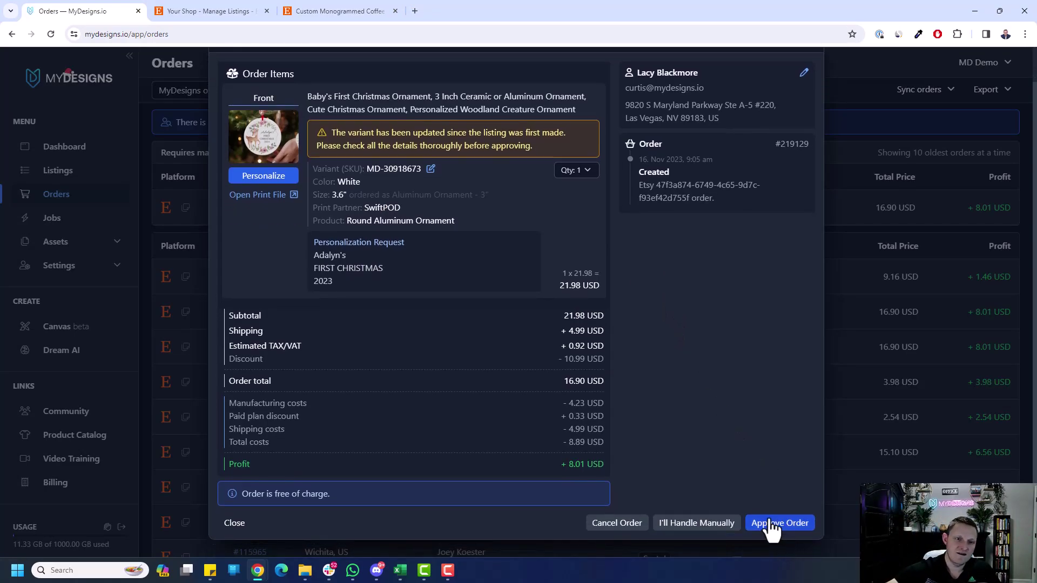
{"action": "scroll", "coordinate": [746, 449], "scroll_direction": "up", "scroll_amount": 2}
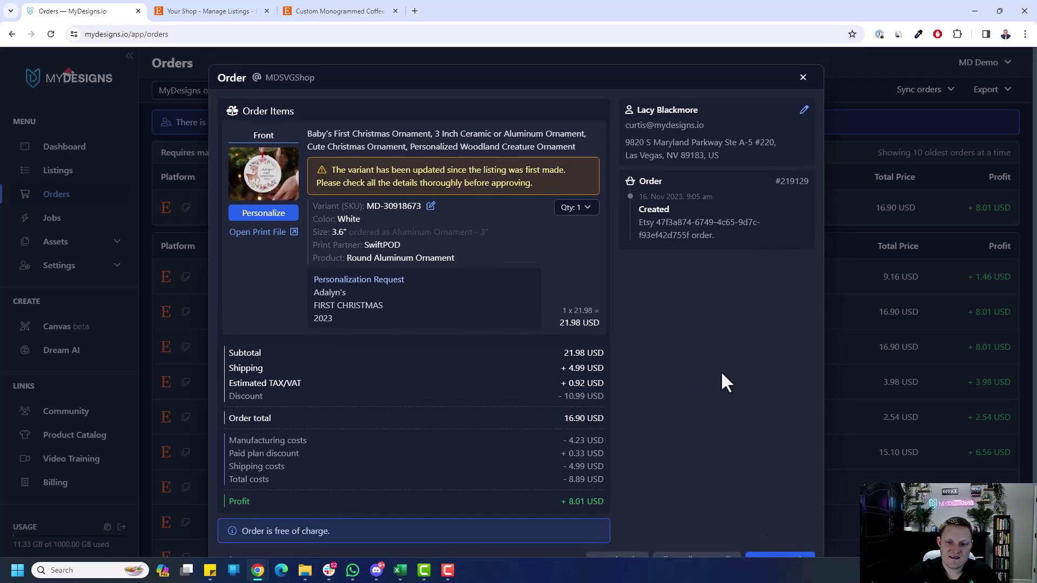
{"action": "left_click", "coordinate": [803, 82]}
{"action": "left_click", "coordinate": [98, 169]}
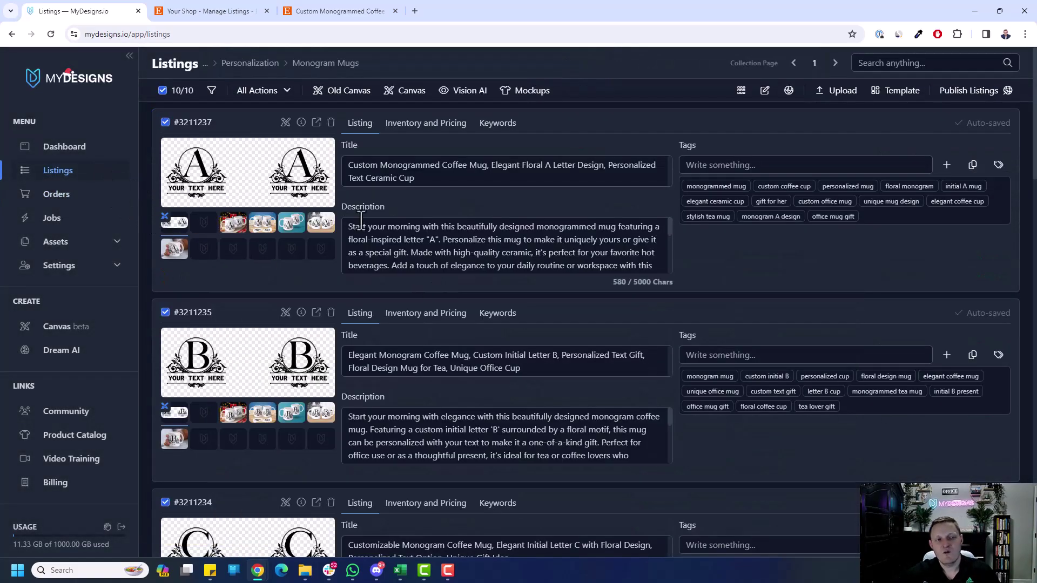